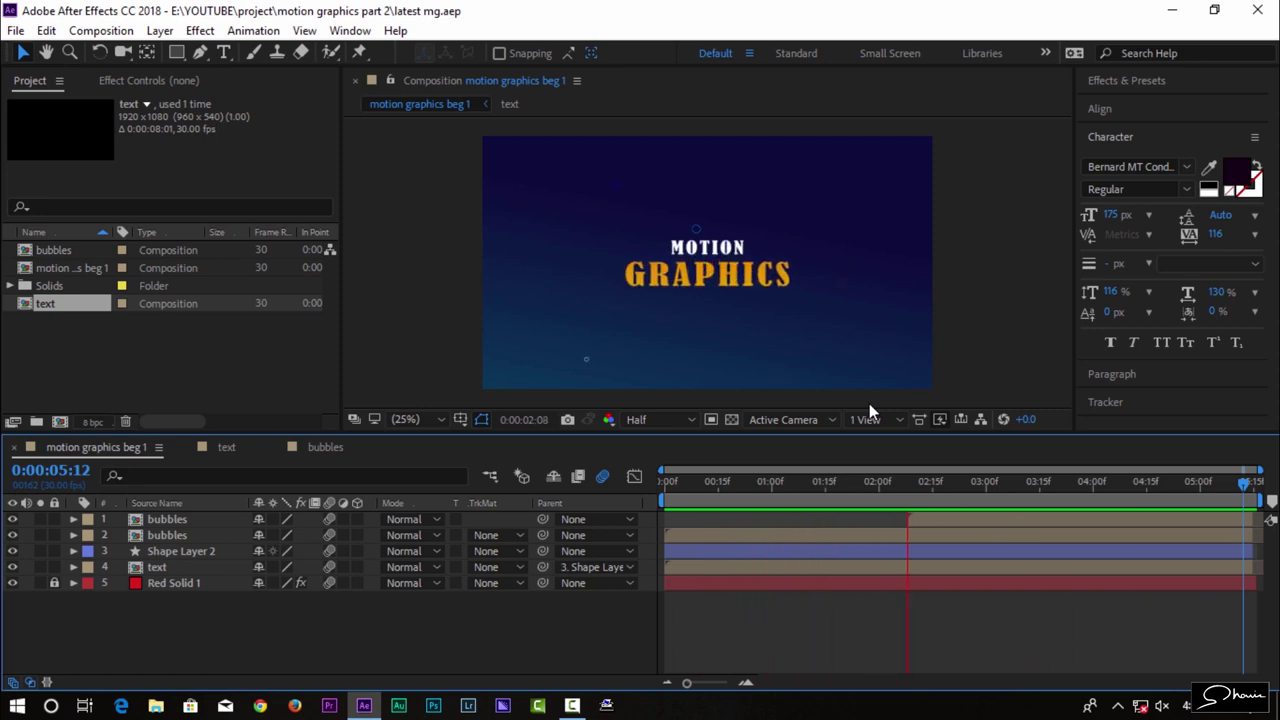
# Stop the preview and drag the playhead back to 0:00:00:00.
pyautogui.press('space')
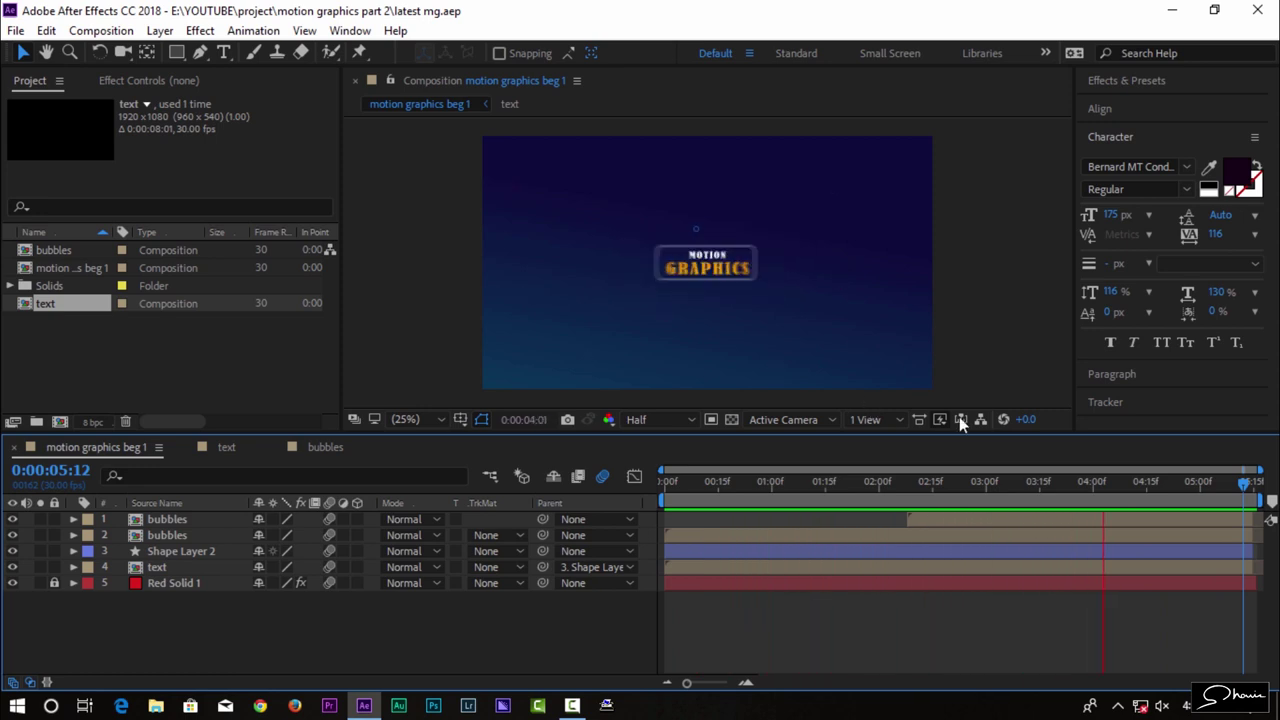
pyautogui.moveTo(1022, 470); pyautogui.dragTo(611, 468)
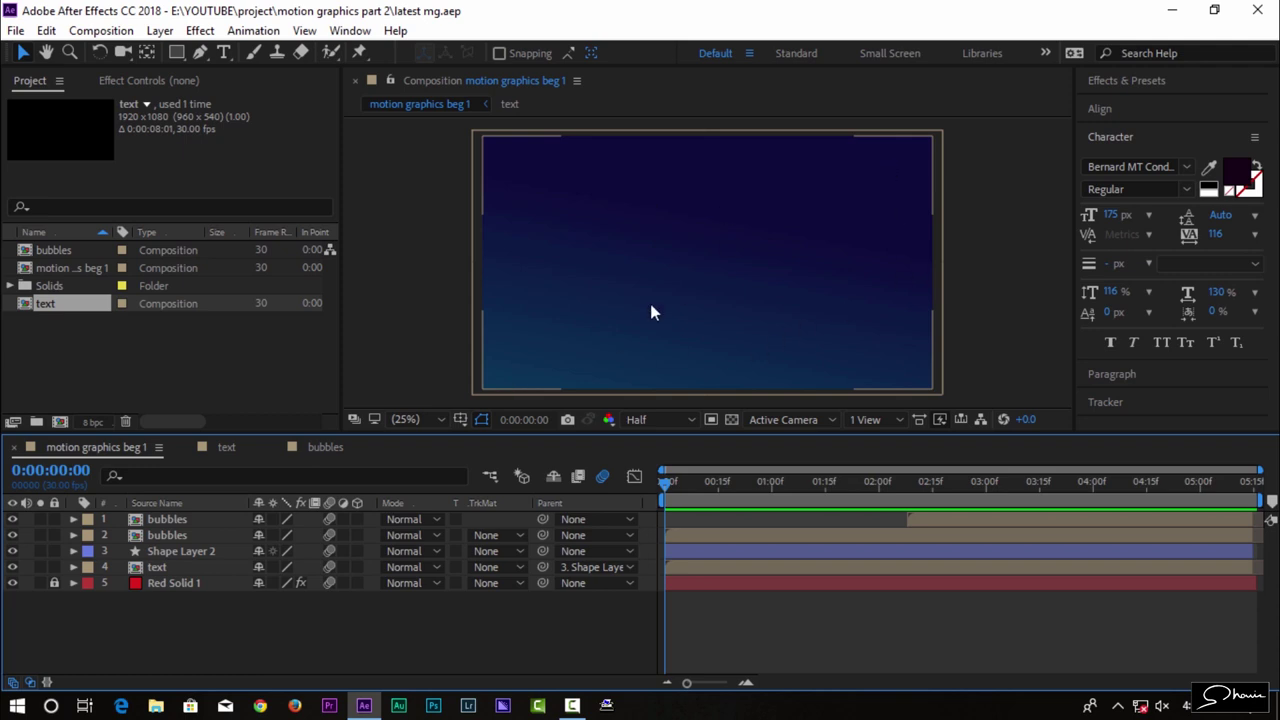
# Hide the safe-margin guides and scrub through MOTION appearing and the title shrinking away.
pyautogui.press("'")
pyautogui.moveTo(666, 481); pyautogui.dragTo(870, 470)
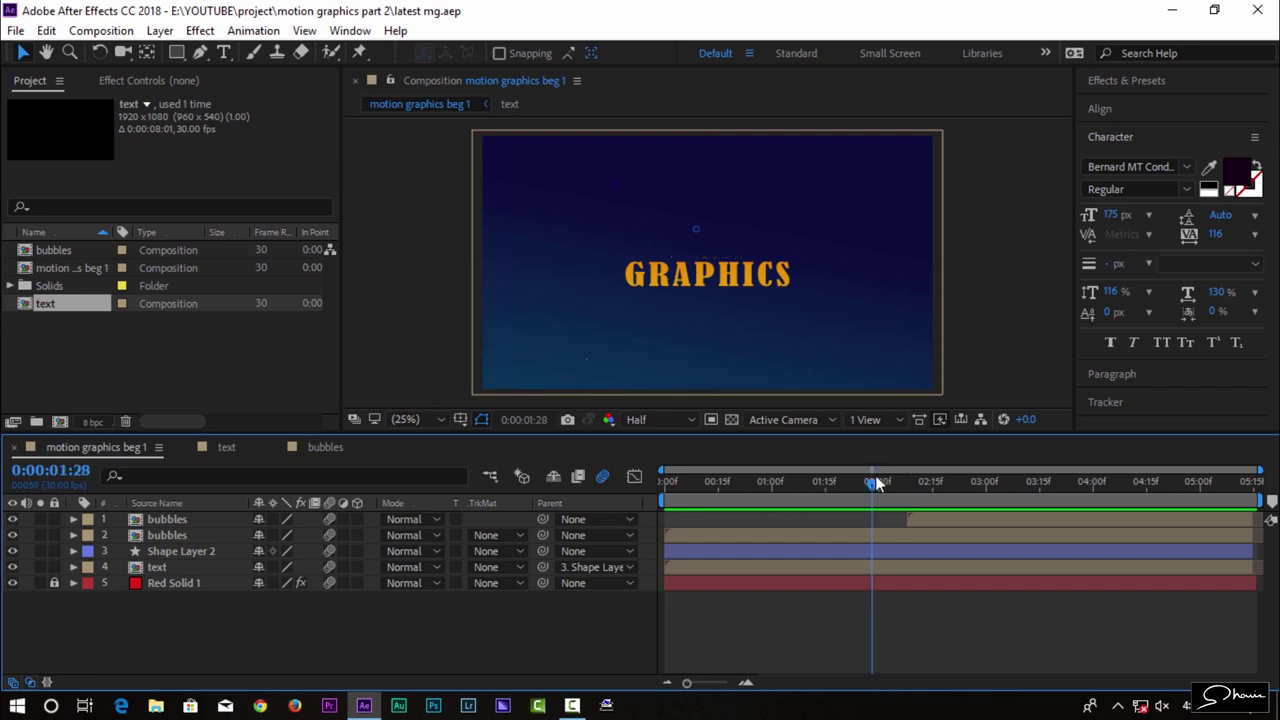
pyautogui.click(999, 292)
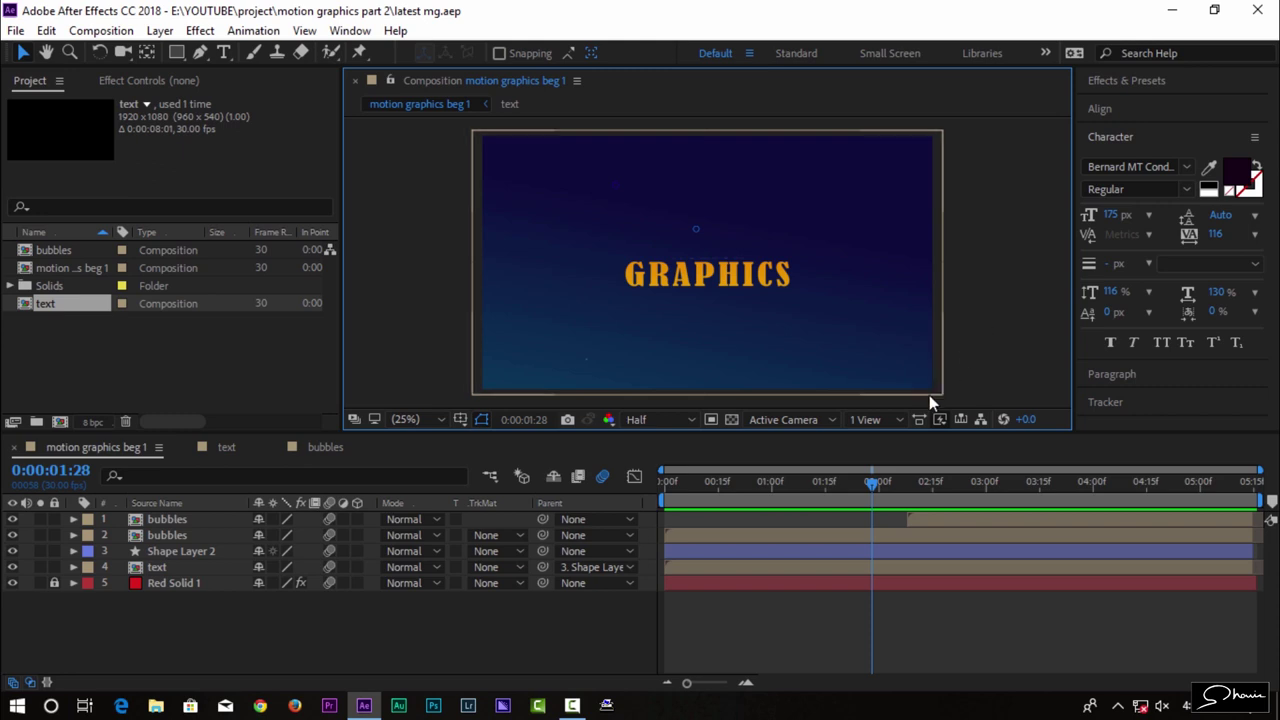
pyautogui.click(879, 483)
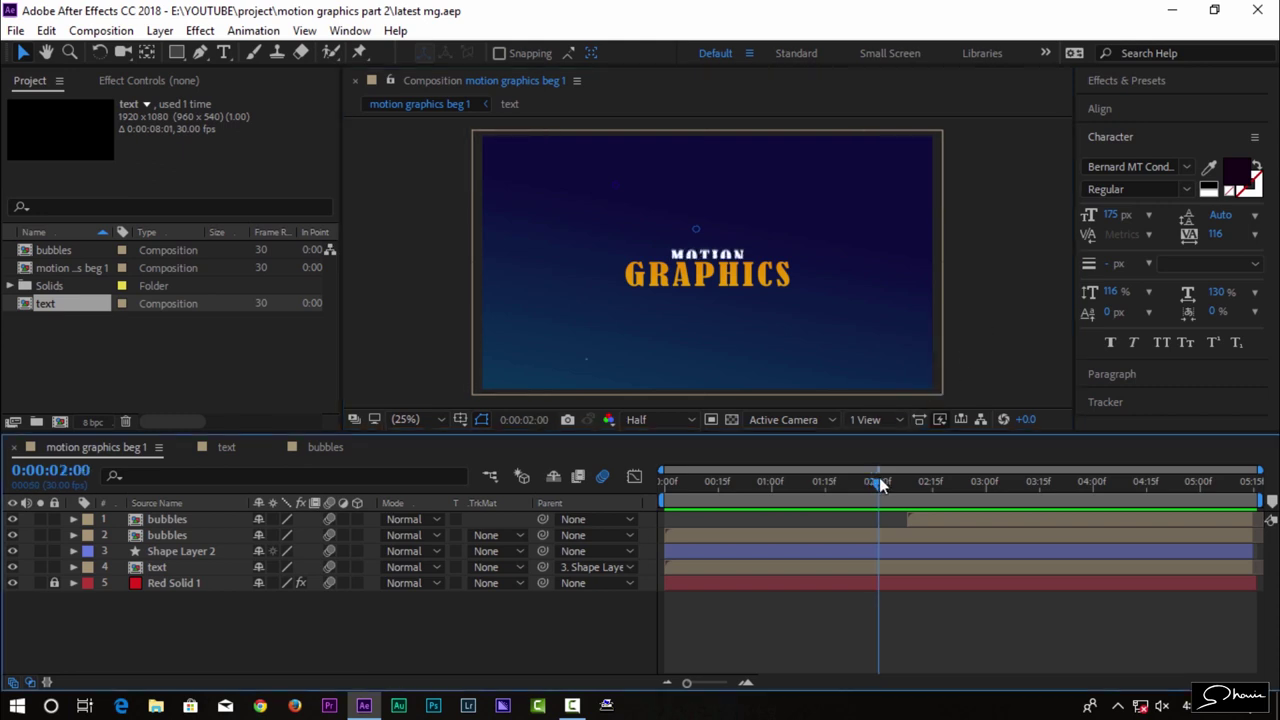
pyautogui.moveTo(879, 483); pyautogui.dragTo(1065, 453)
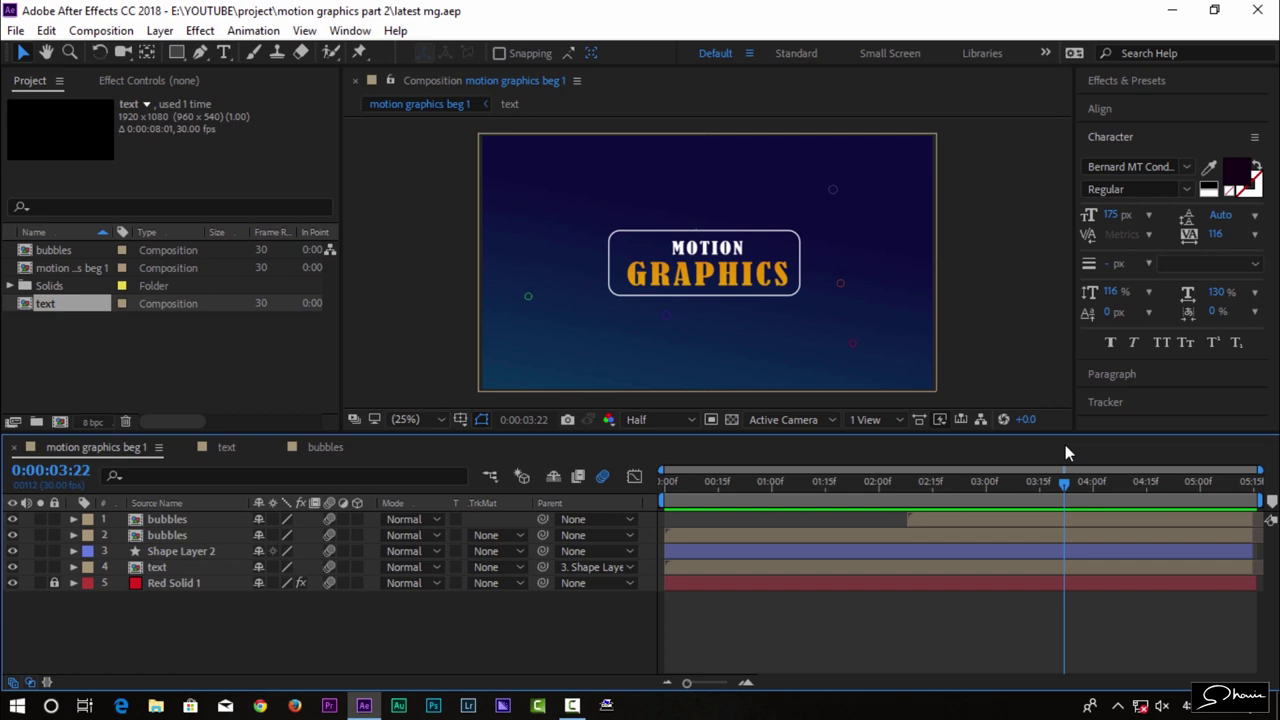
pyautogui.moveTo(1065, 446); pyautogui.dragTo(1108, 434)
pyautogui.click(980, 348)
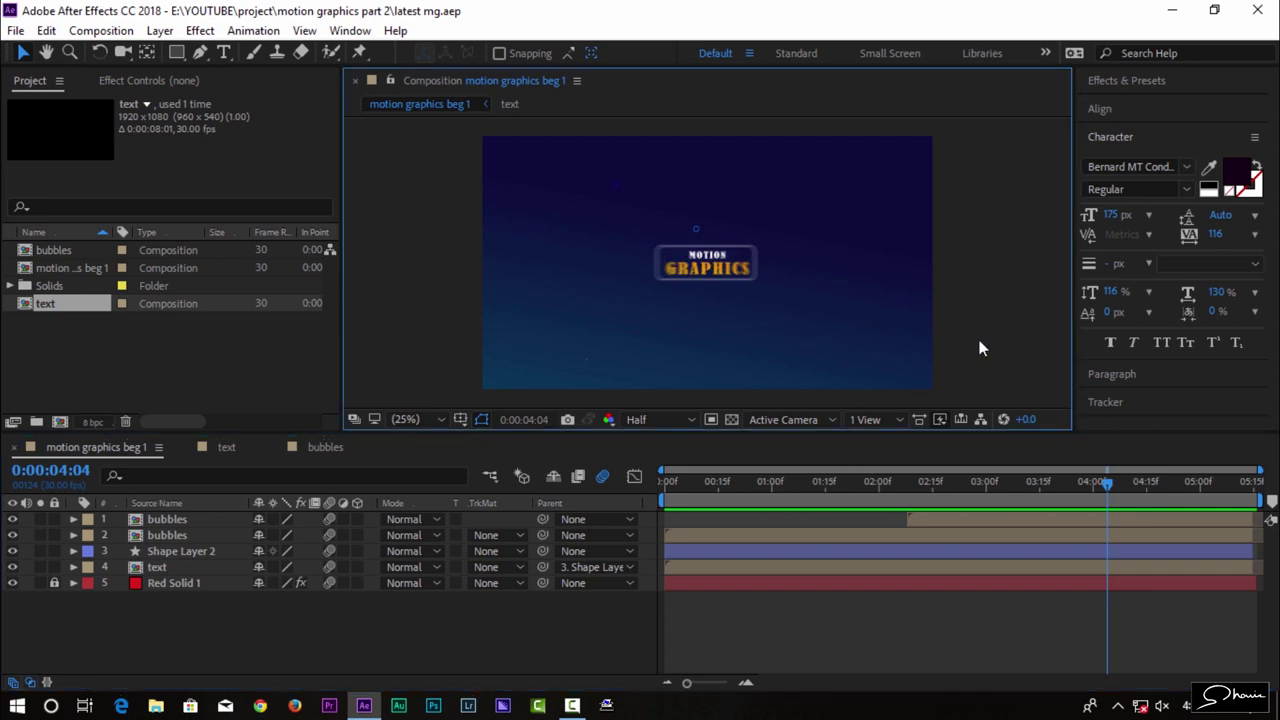
pyautogui.press('`')
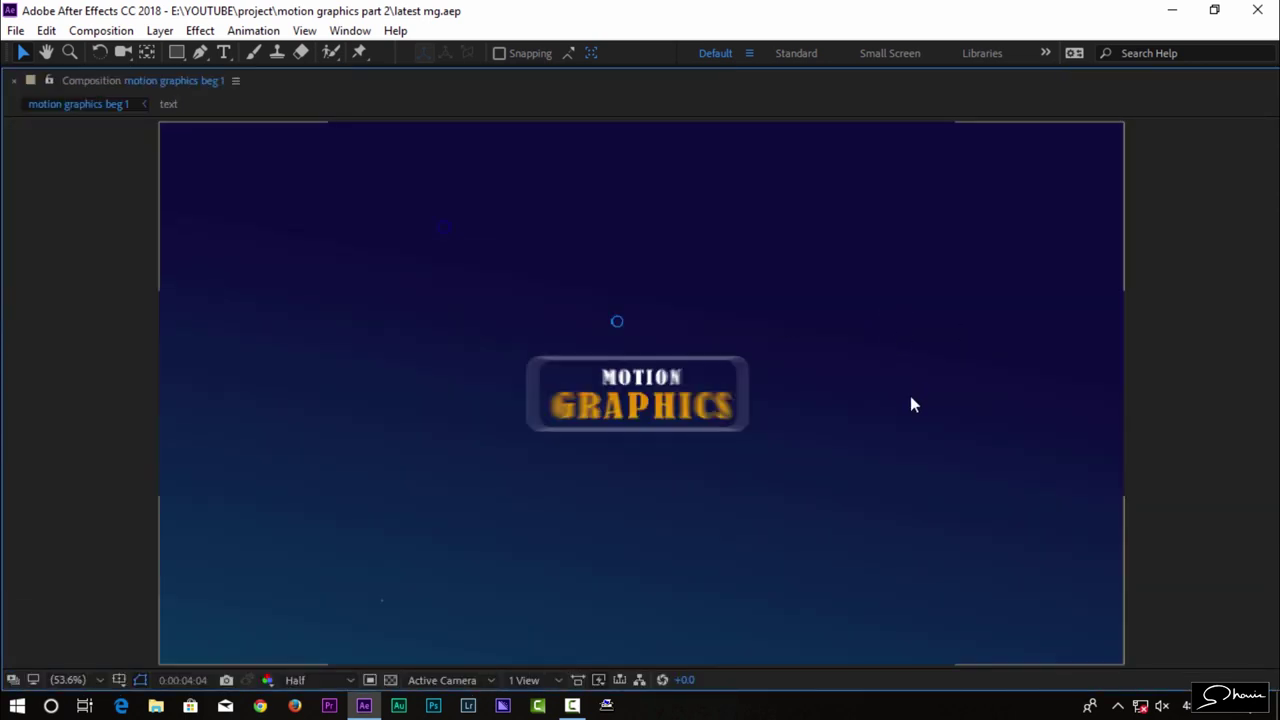
pyautogui.press('`')
# Scrub from the start to review the GRAPHICS pop-in animation.
pyautogui.moveTo(1113, 484); pyautogui.dragTo(650, 400)
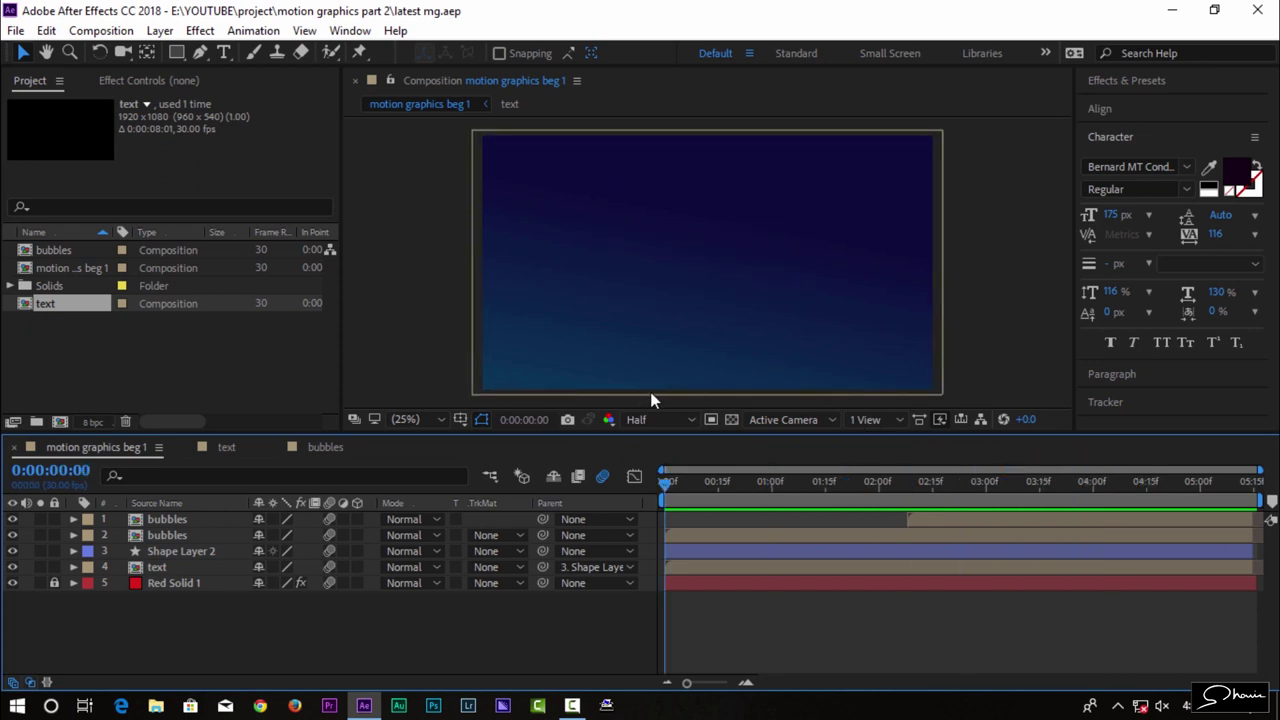
pyautogui.moveTo(728, 390); pyautogui.dragTo(782, 411)
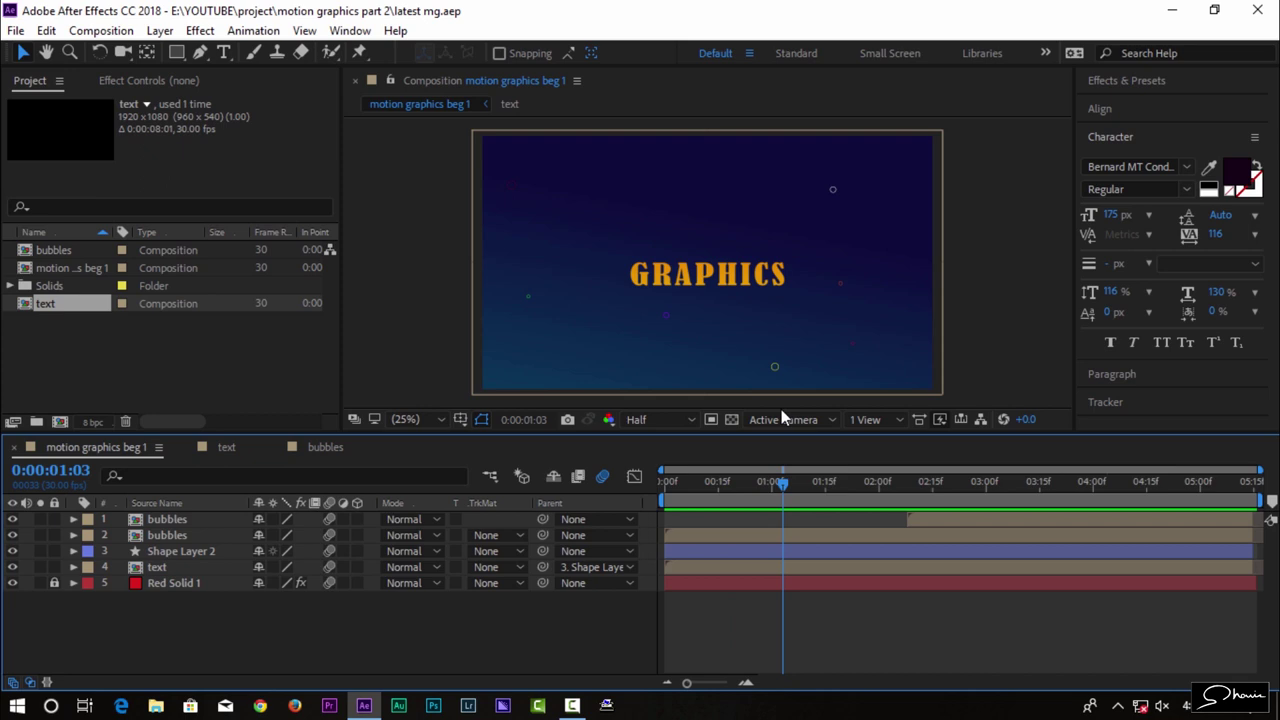
pyautogui.moveTo(781, 409); pyautogui.dragTo(820, 419)
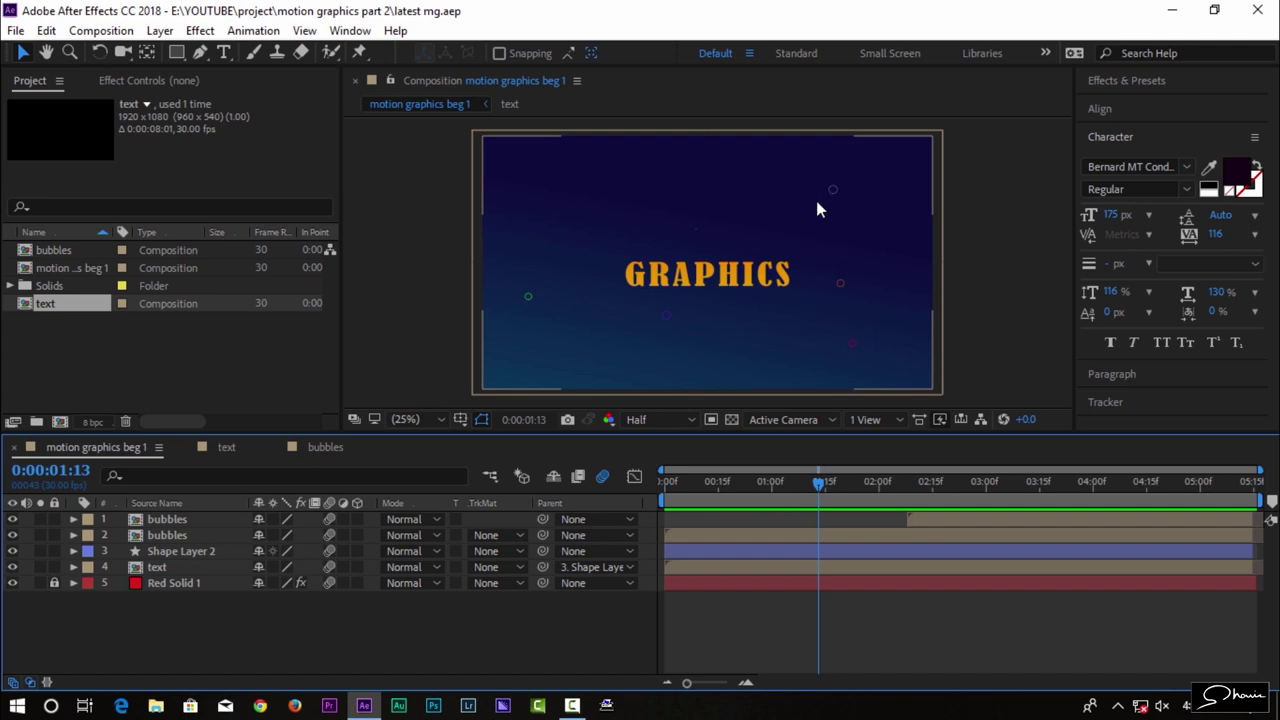
pyautogui.click(855, 485)
# Start a preview of the composition.
pyautogui.press('space')
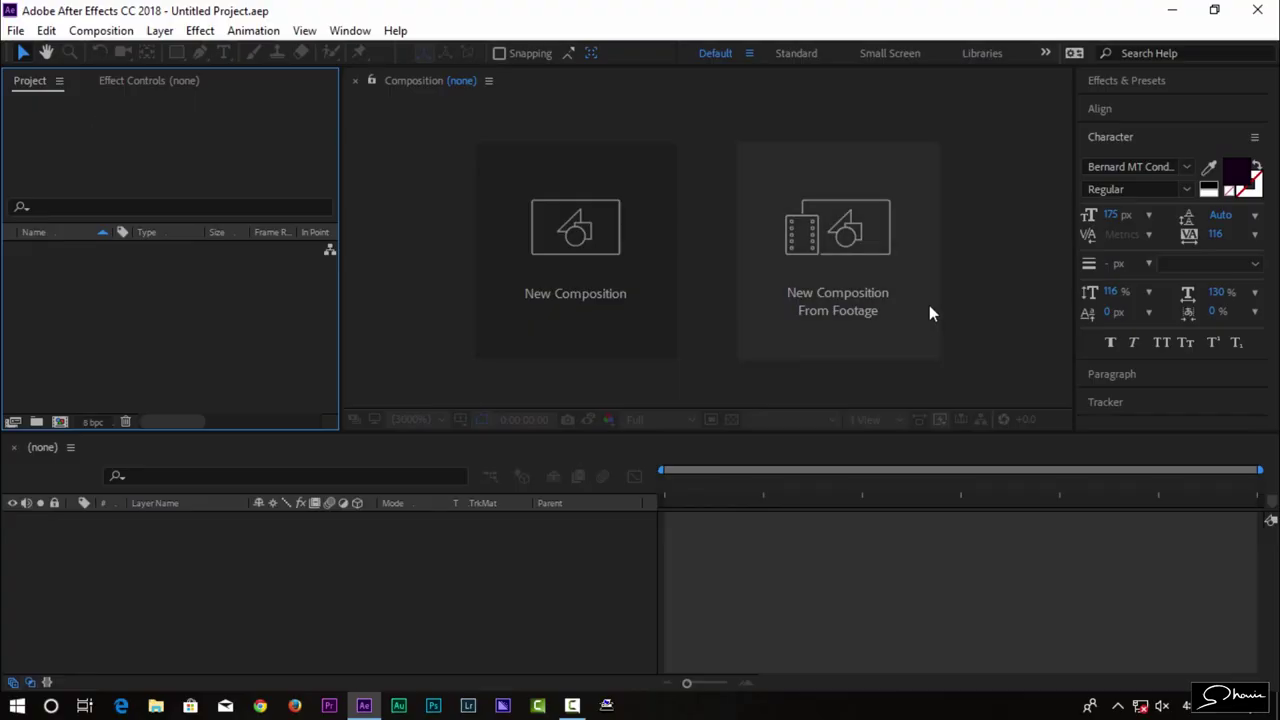
# Create a 'motion graphics' composition at 1920×1080, 30 fps, duration 0:00:08:01.
pyautogui.click(994, 561)
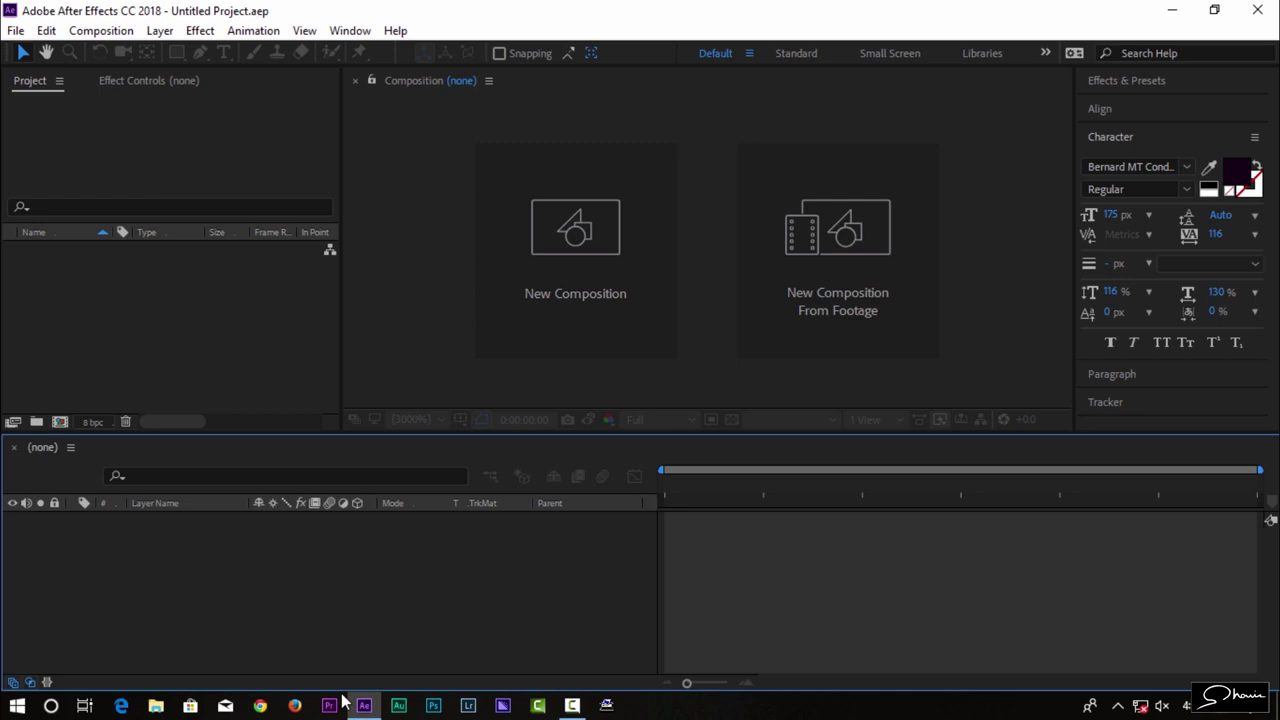
pyautogui.click(489, 304)
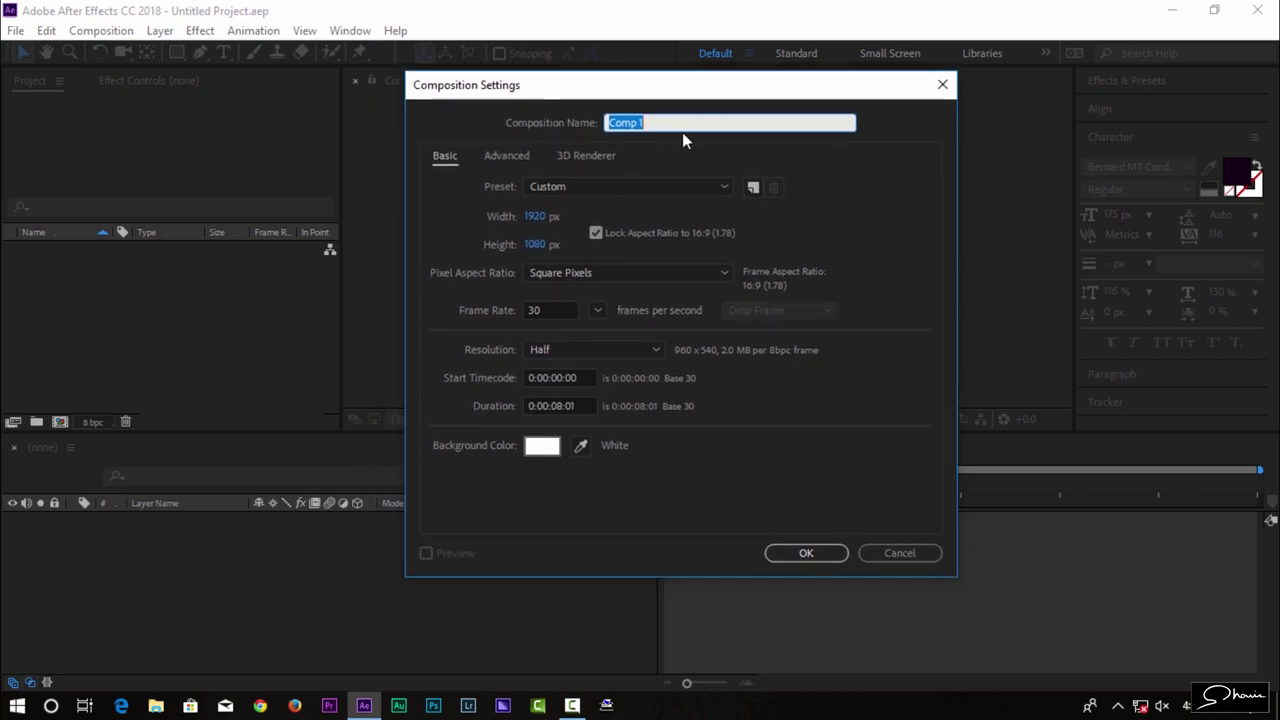
pyautogui.write('motion graphics')
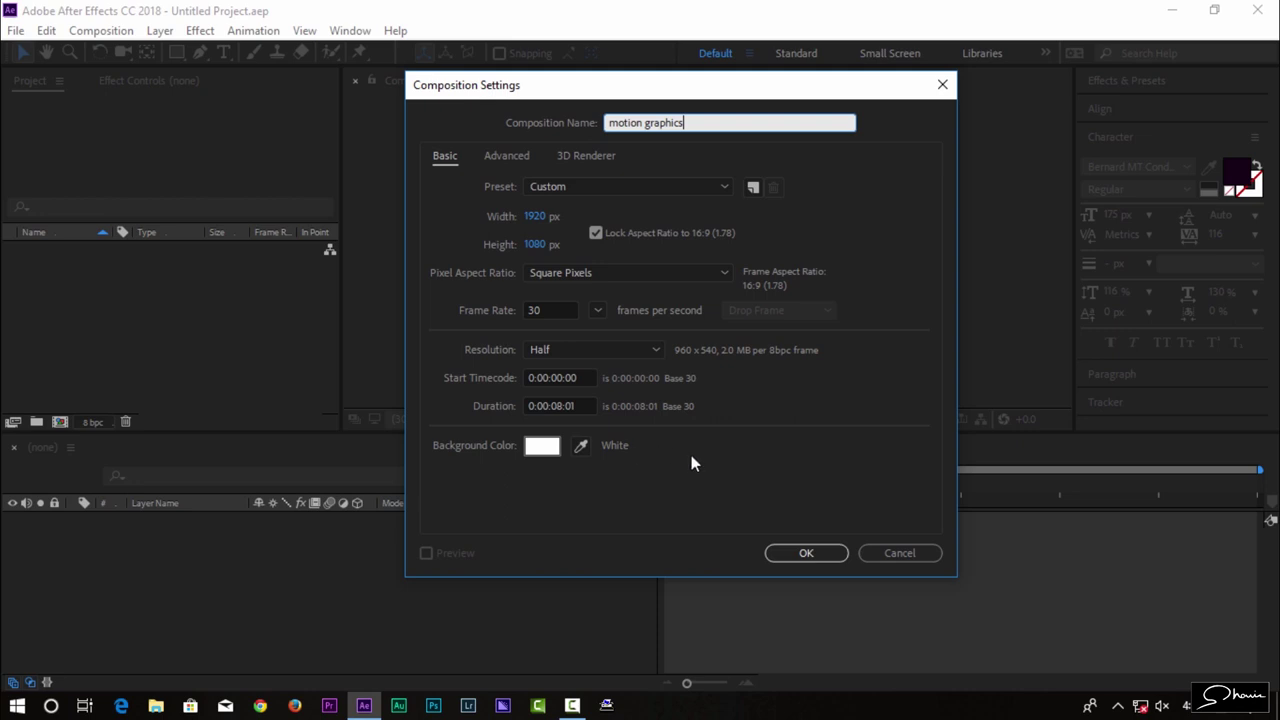
pyautogui.click(816, 550)
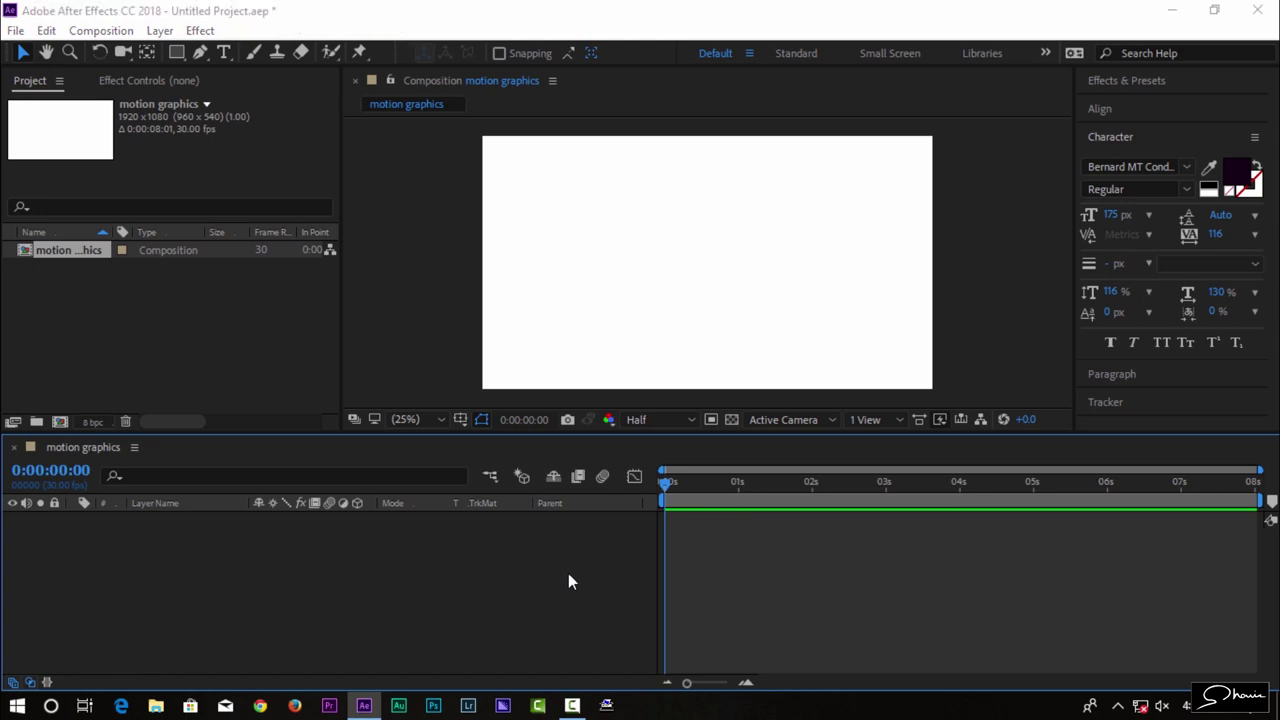
# Open the new solid settings twice, cancelling each time without adding a layer.
pyautogui.hotkey('ctrl', 'y')
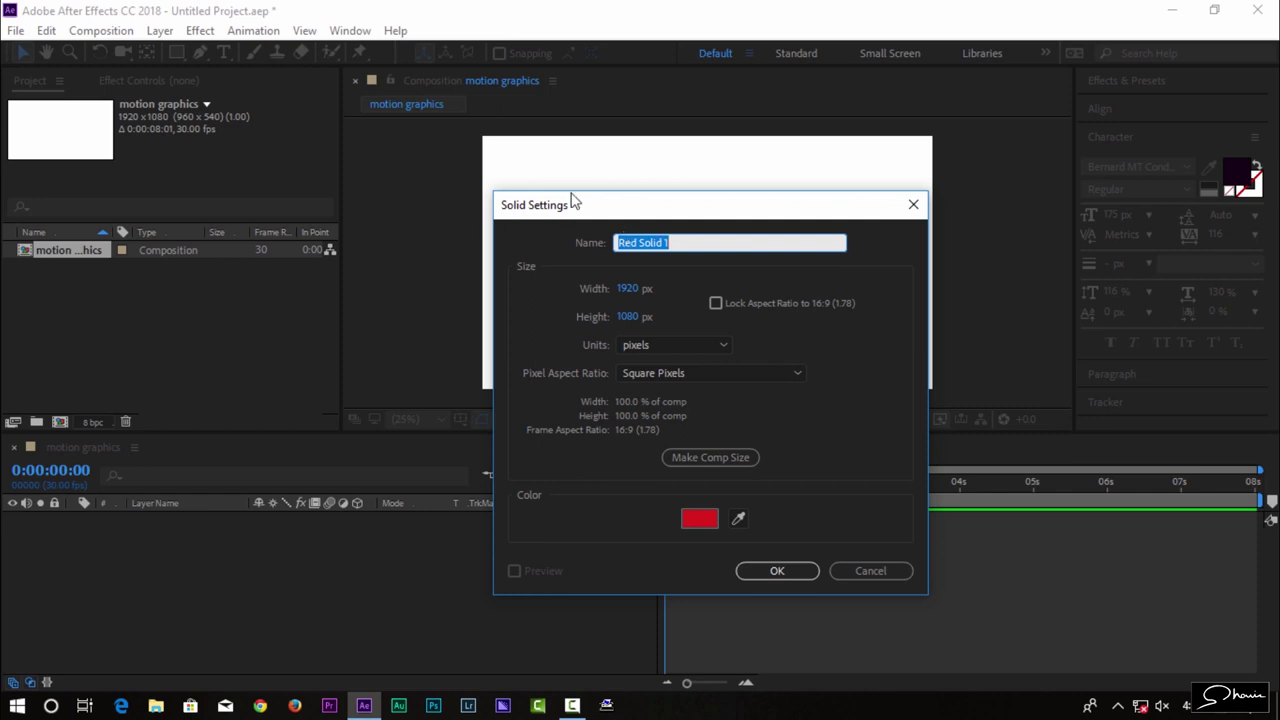
pyautogui.click(875, 574)
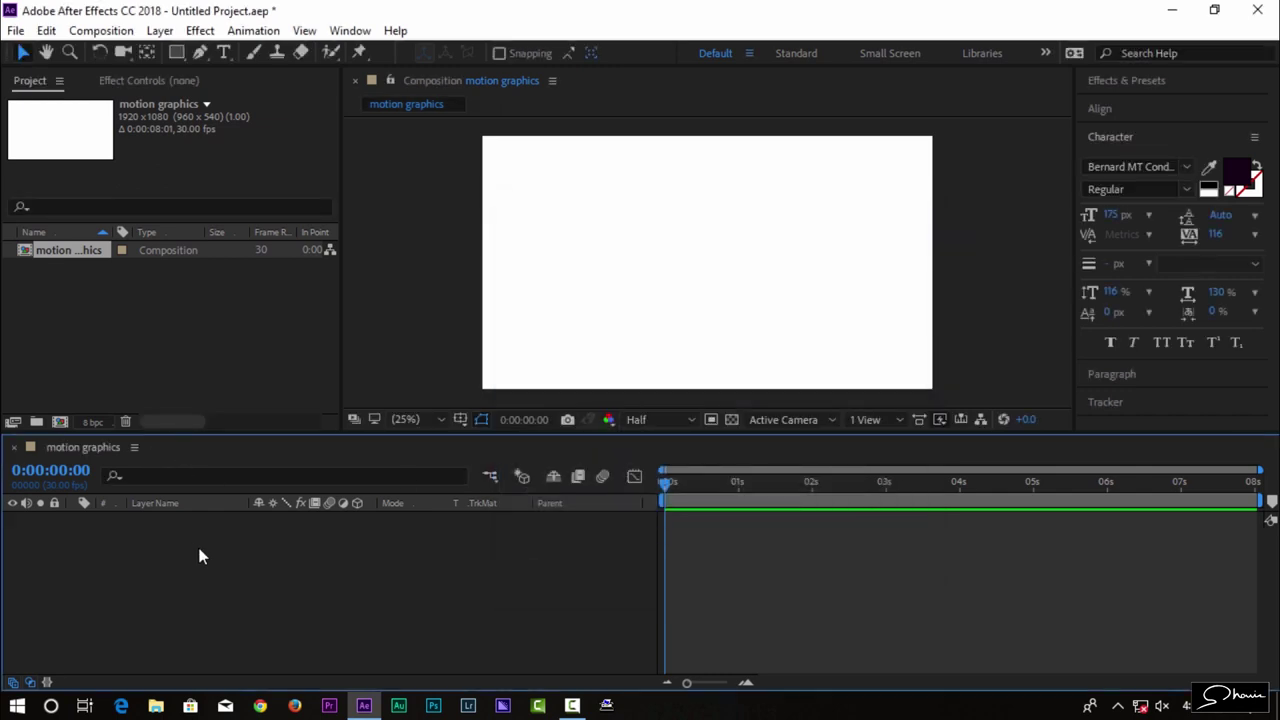
pyautogui.rightClick(200, 554)
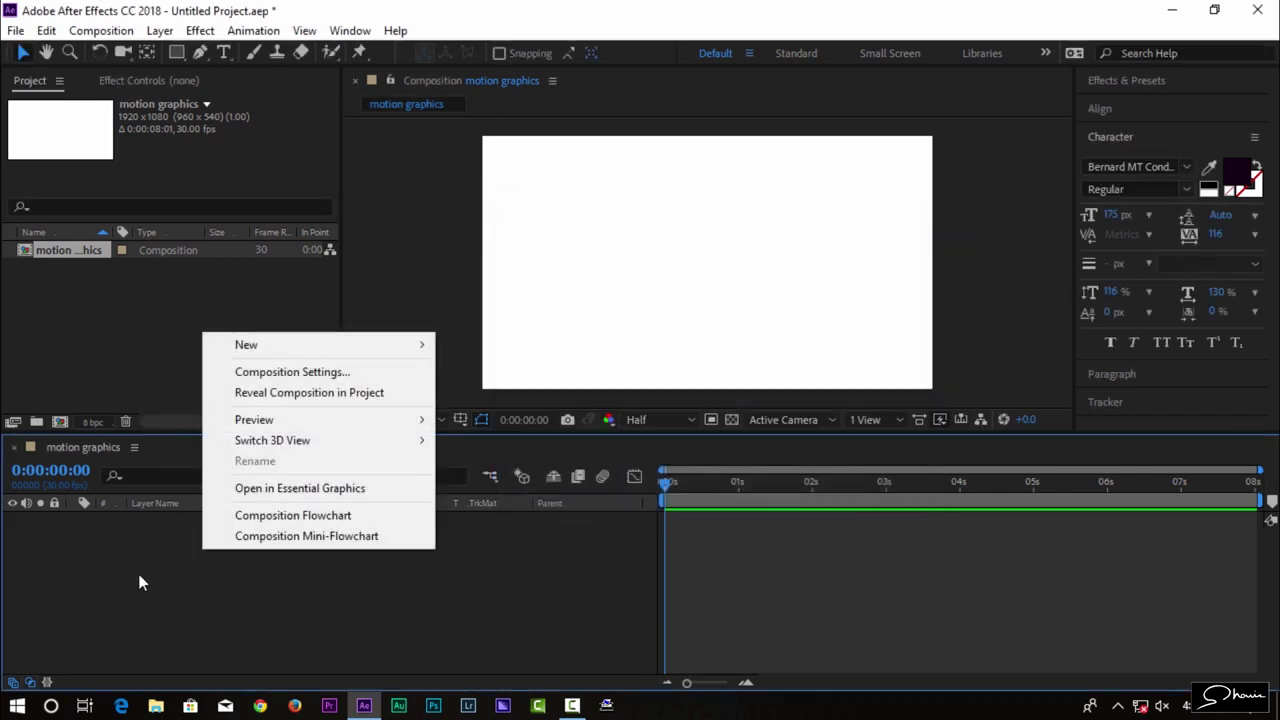
pyautogui.moveTo(305, 348)
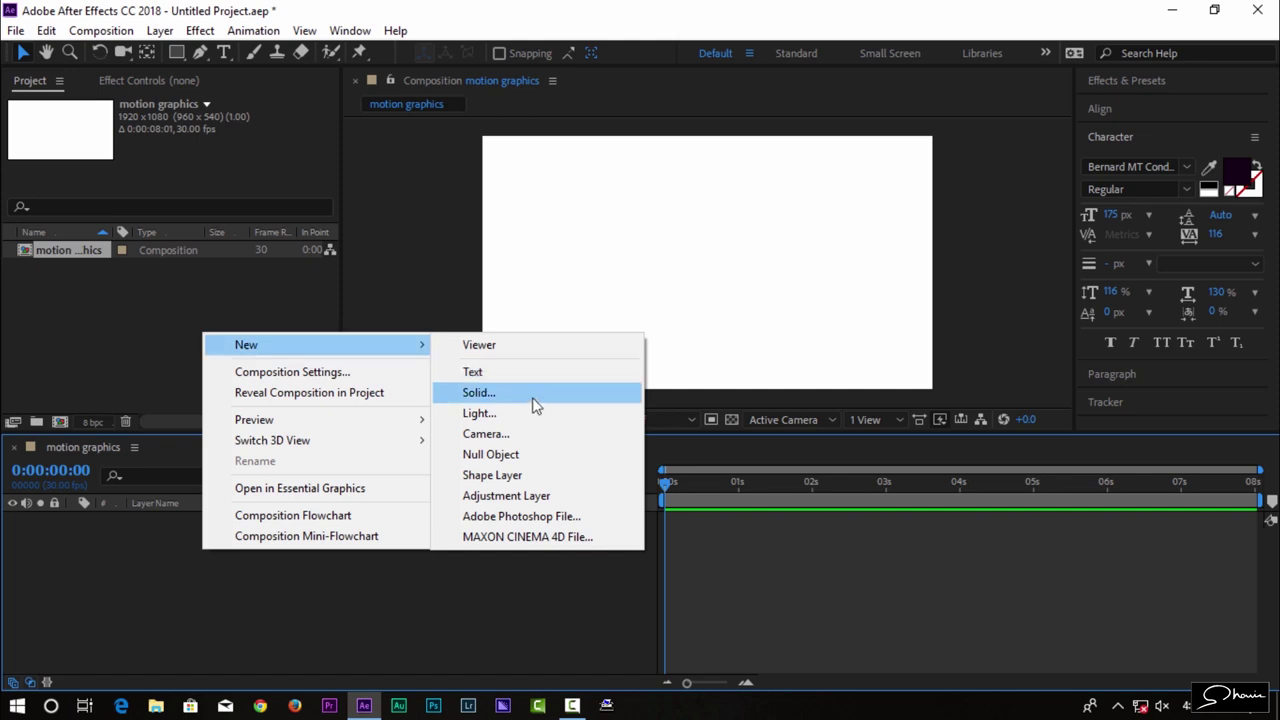
pyautogui.click(566, 404)
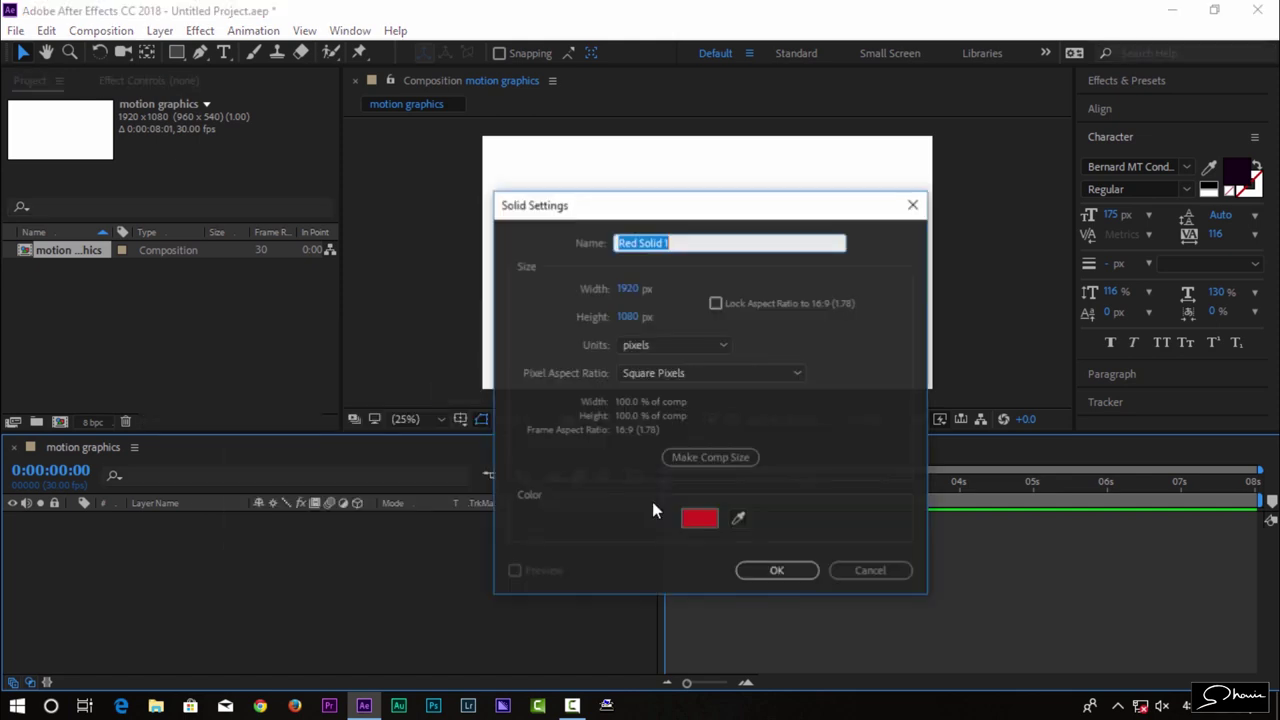
pyautogui.click(870, 571)
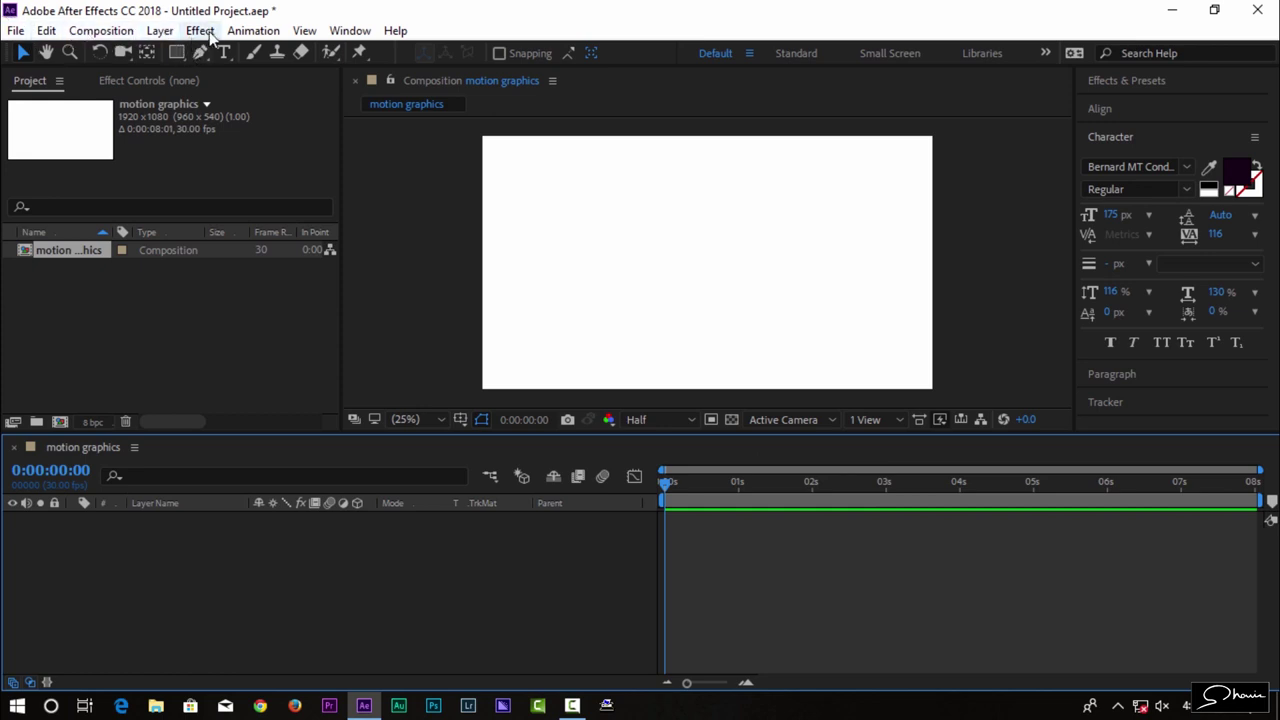
# Add a blue (1E2BDA) solid layer named 'solid', then hide the mode and matte columns.
pyautogui.click(172, 36)
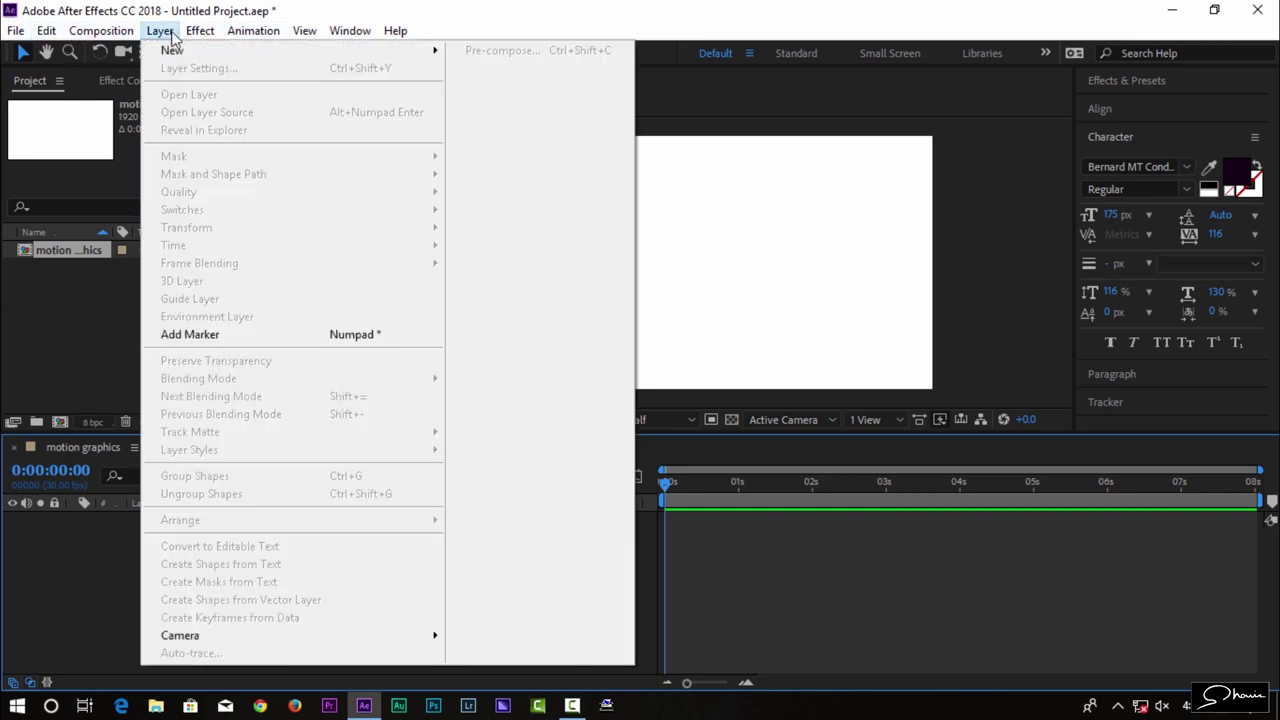
pyautogui.moveTo(180, 50)
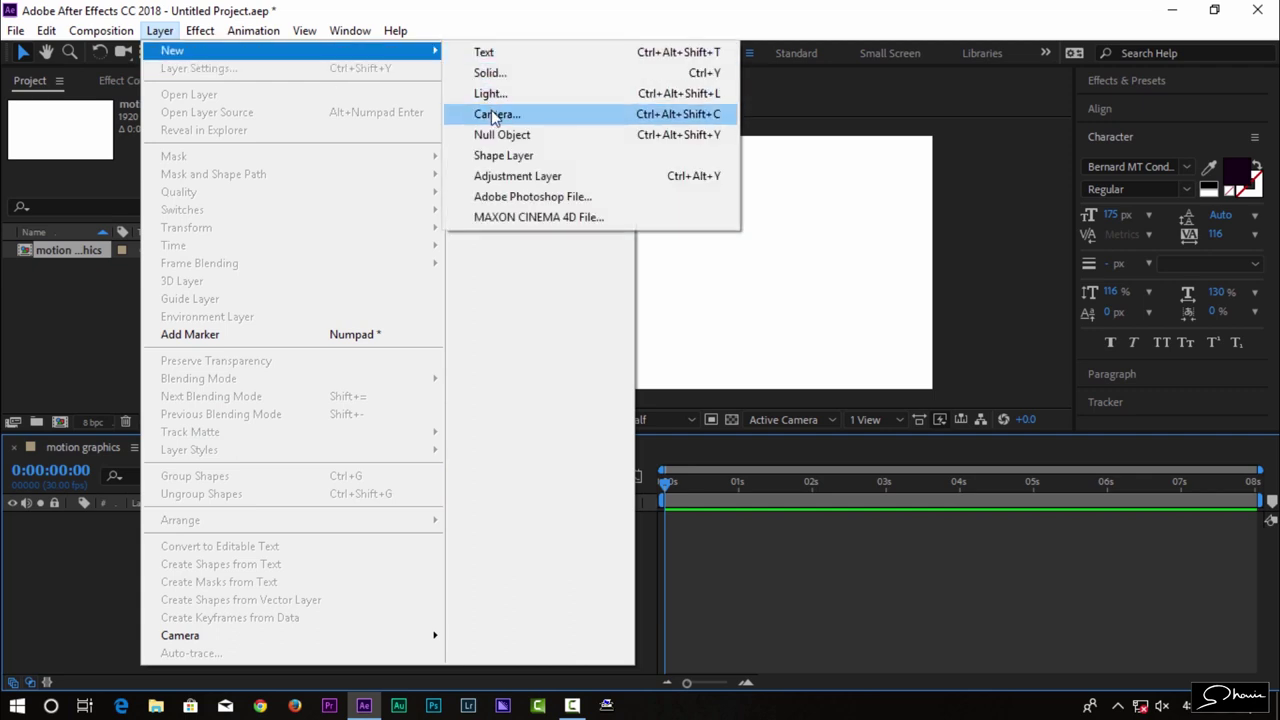
pyautogui.click(504, 76)
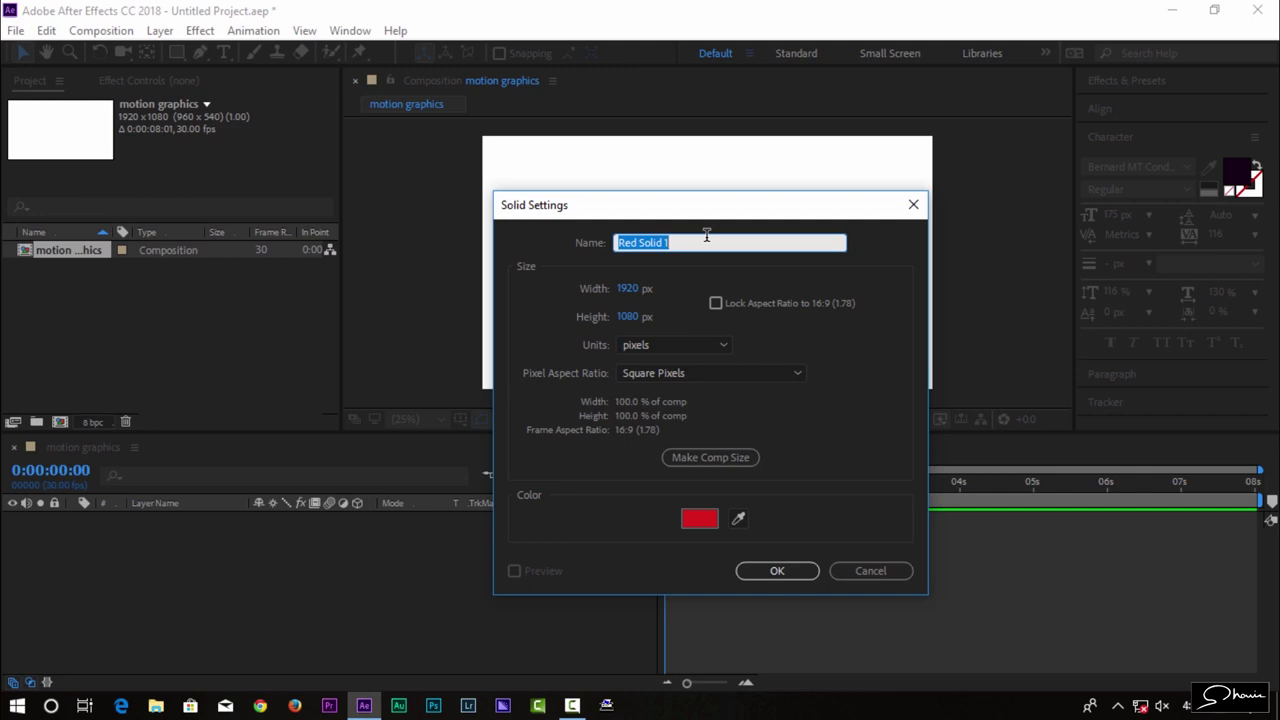
pyautogui.write('solid')
pyautogui.click(684, 521)
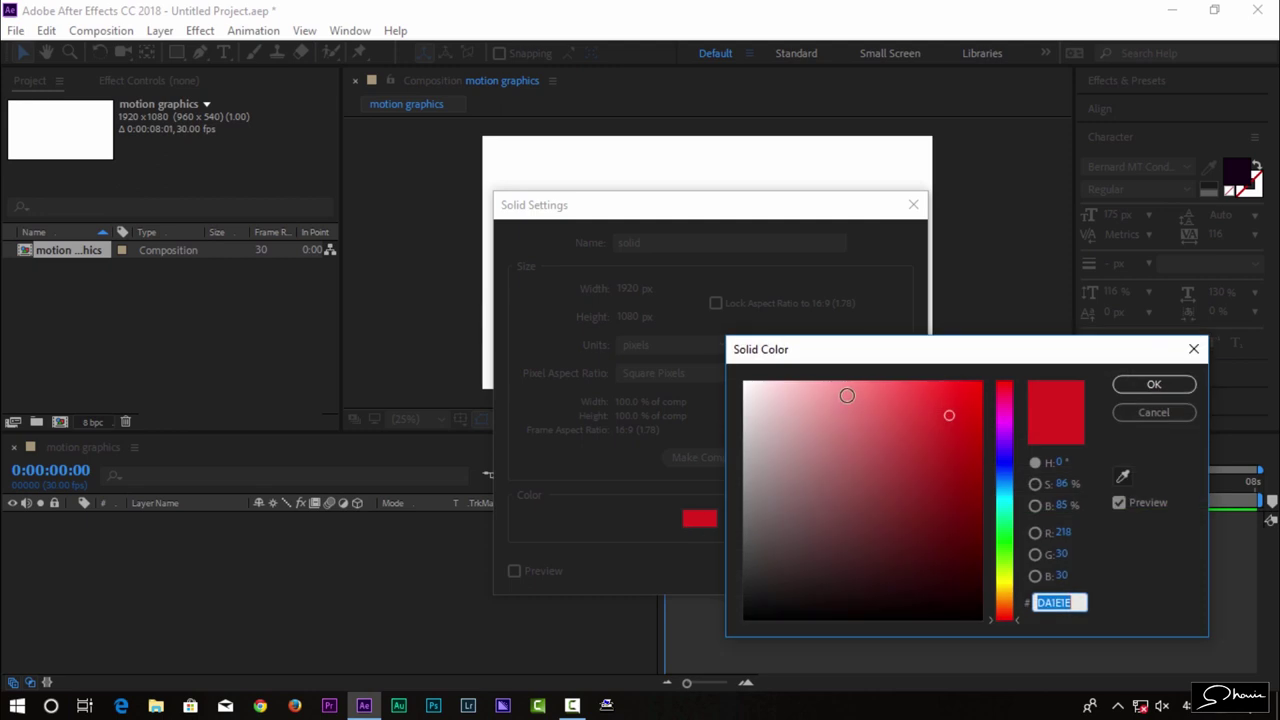
pyautogui.click(1008, 425)
pyautogui.moveTo(998, 435); pyautogui.dragTo(999, 464)
pyautogui.click(1152, 388)
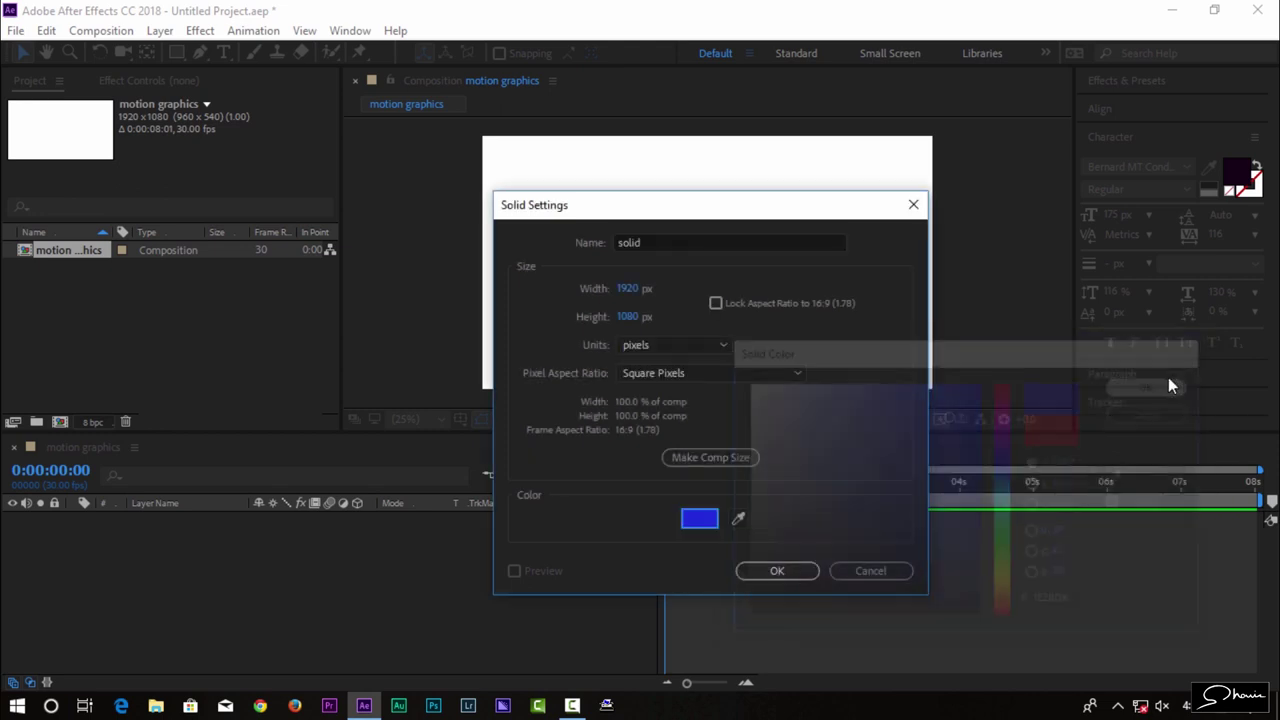
pyautogui.click(768, 563)
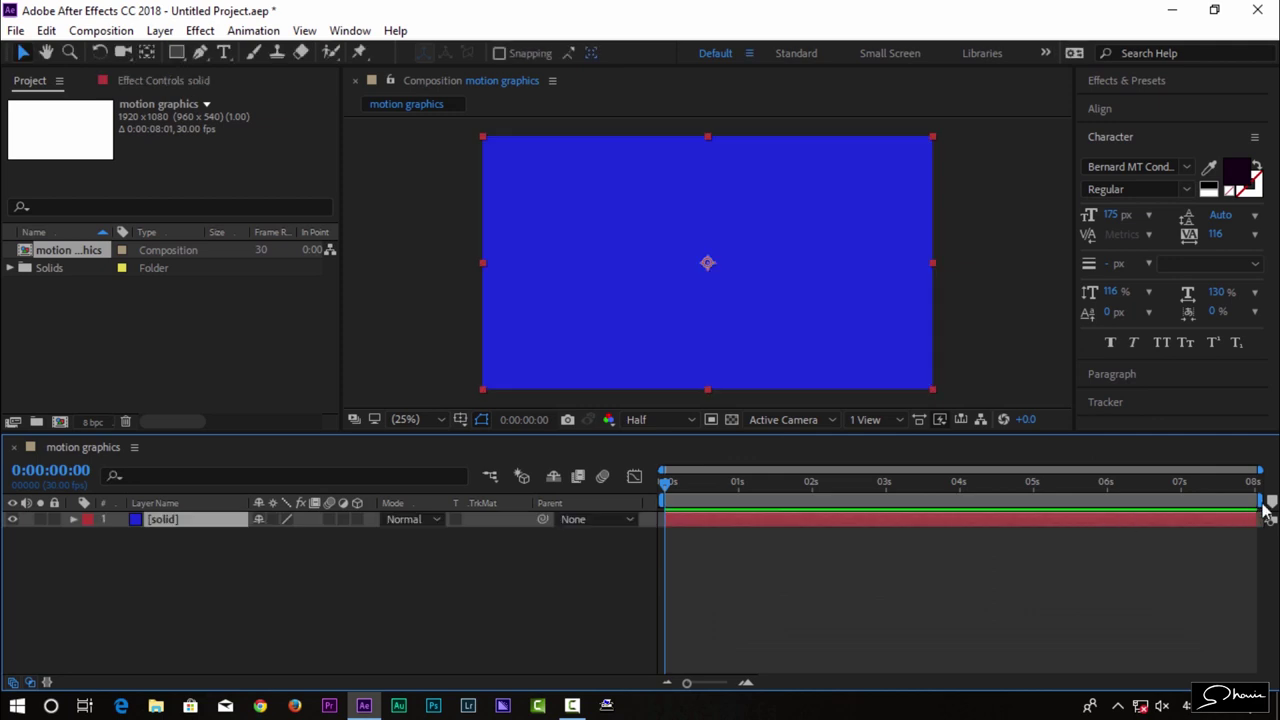
pyautogui.click(29, 682)
# Deselect the solid layer by clicking empty timeline space.
pyautogui.click(681, 587)
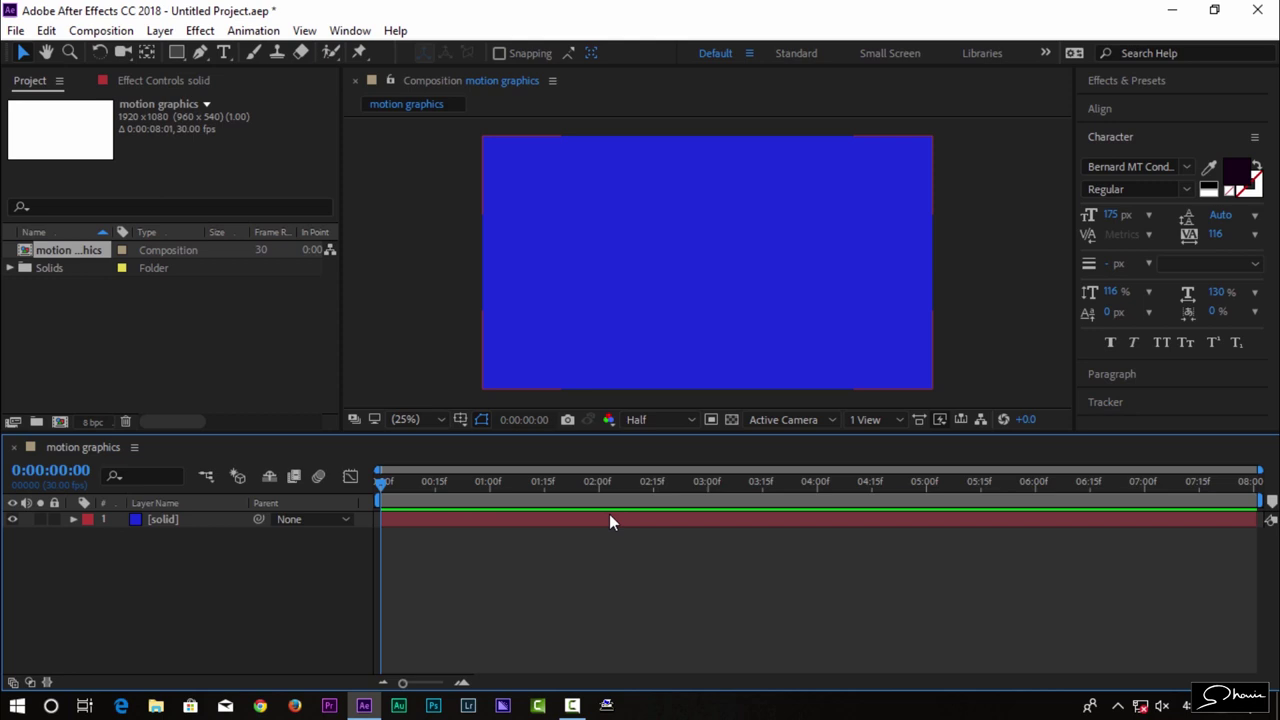
# Show the Modes columns, collapse Character, and select Gradient Ramp from a 'gradient ramp' search.
pyautogui.press('F4')
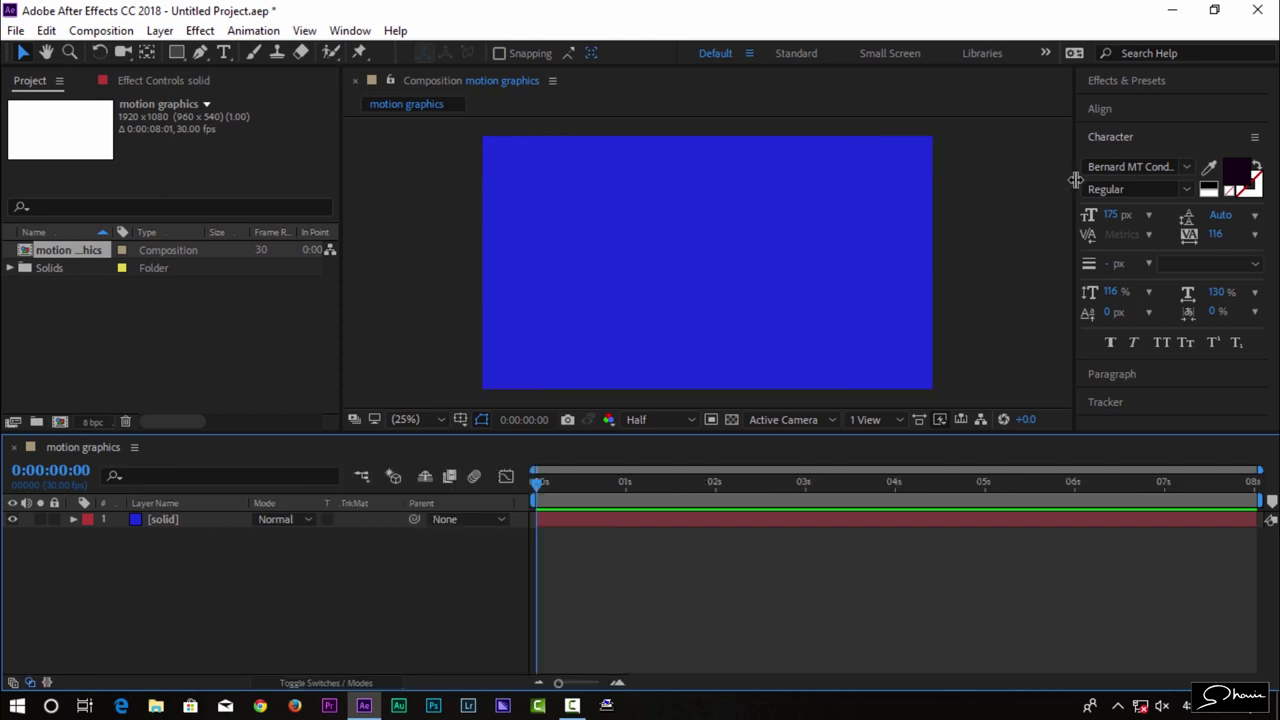
pyautogui.click(1120, 137)
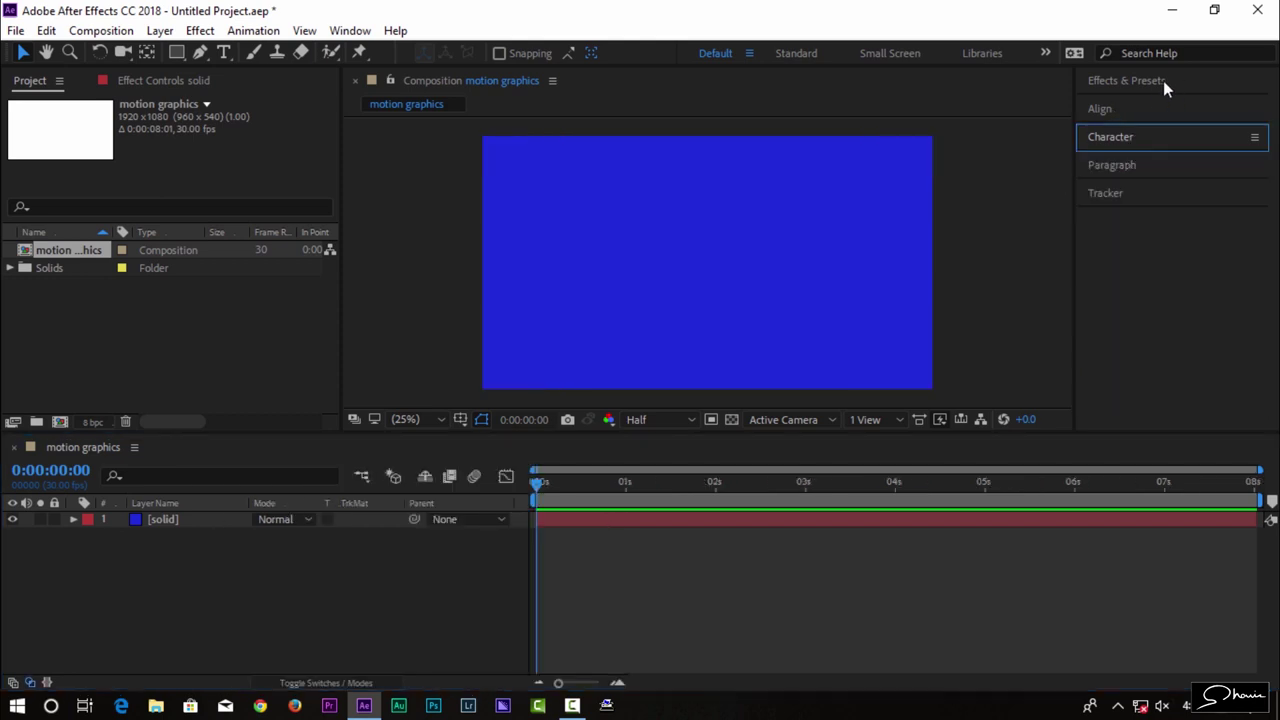
pyautogui.click(1163, 86)
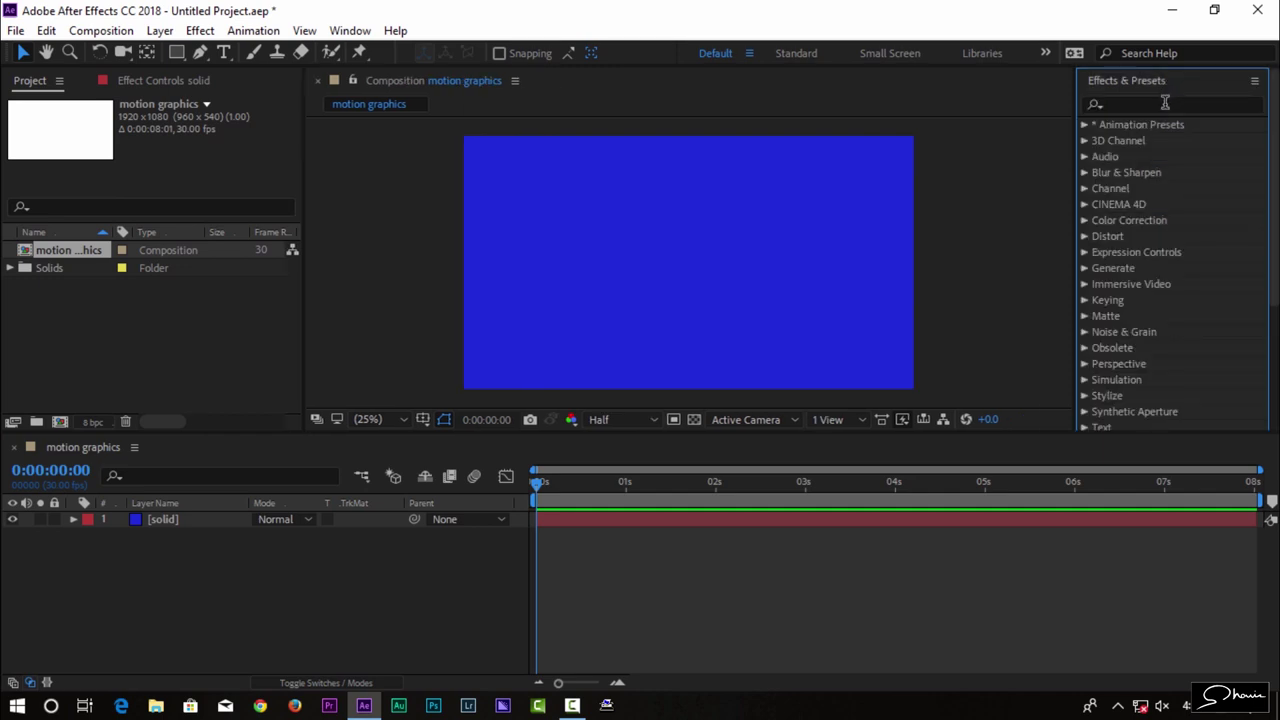
pyautogui.click(1165, 103)
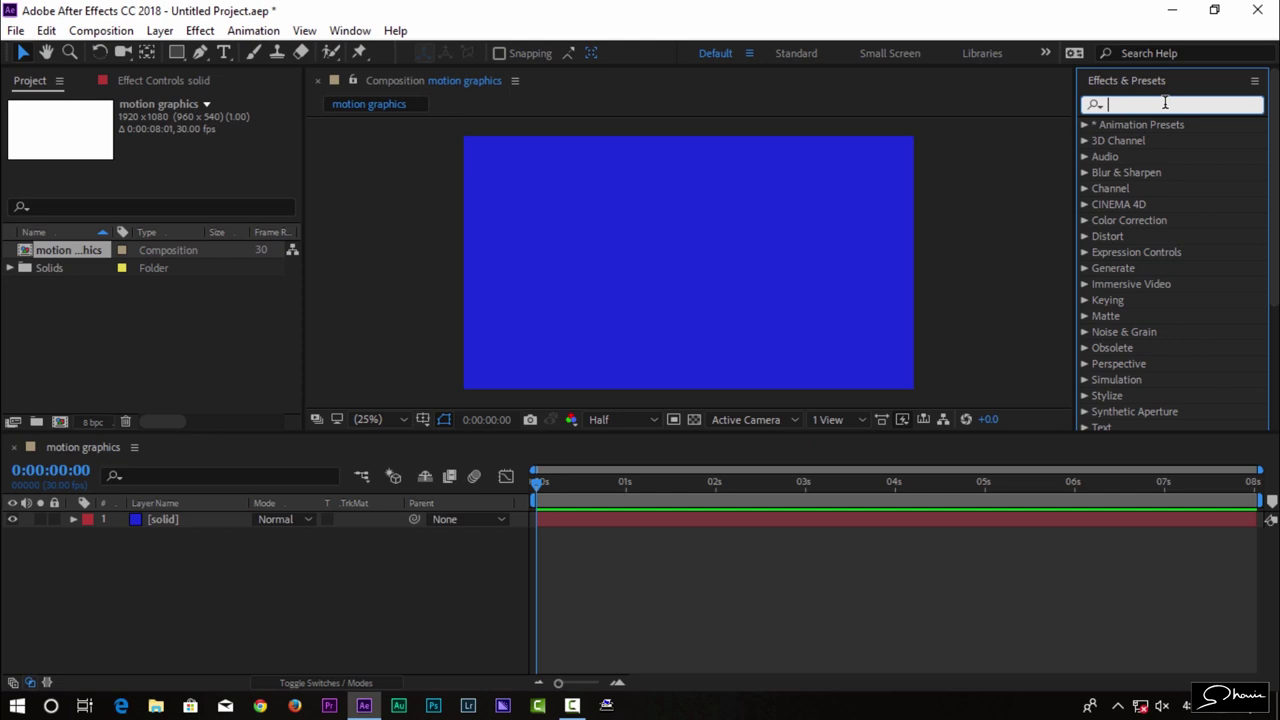
pyautogui.write('gr')
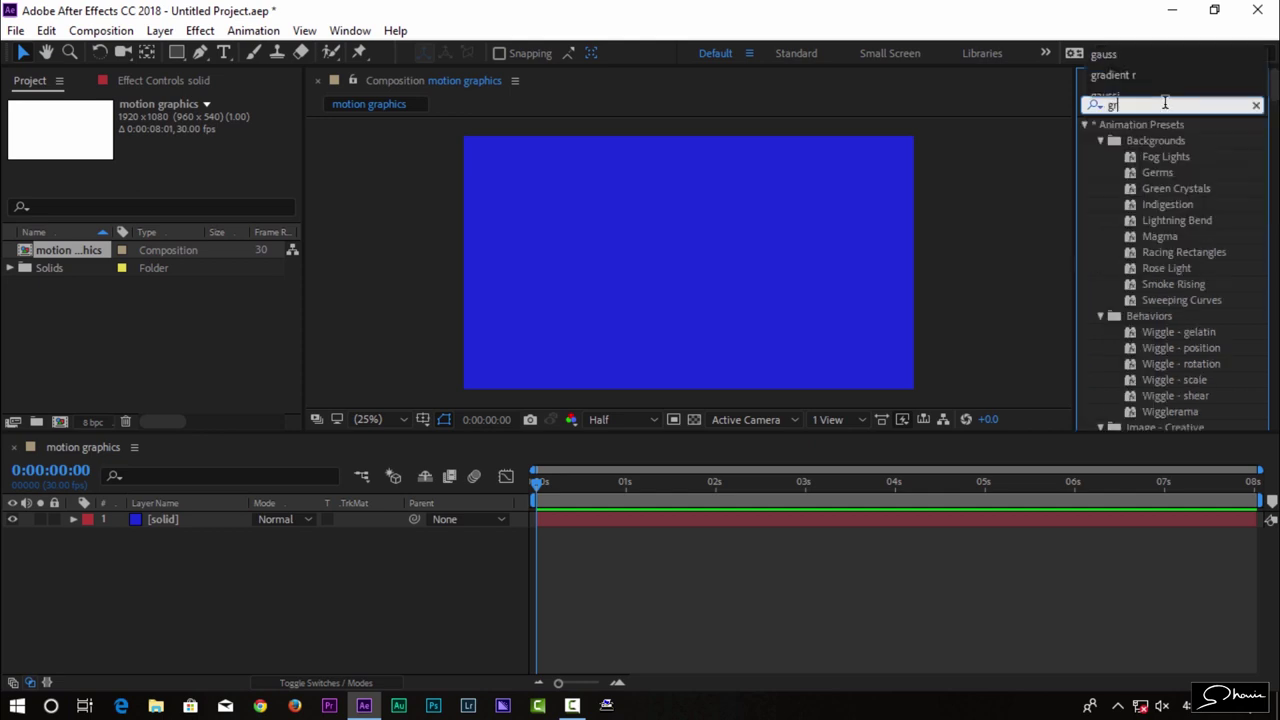
pyautogui.write('adient')
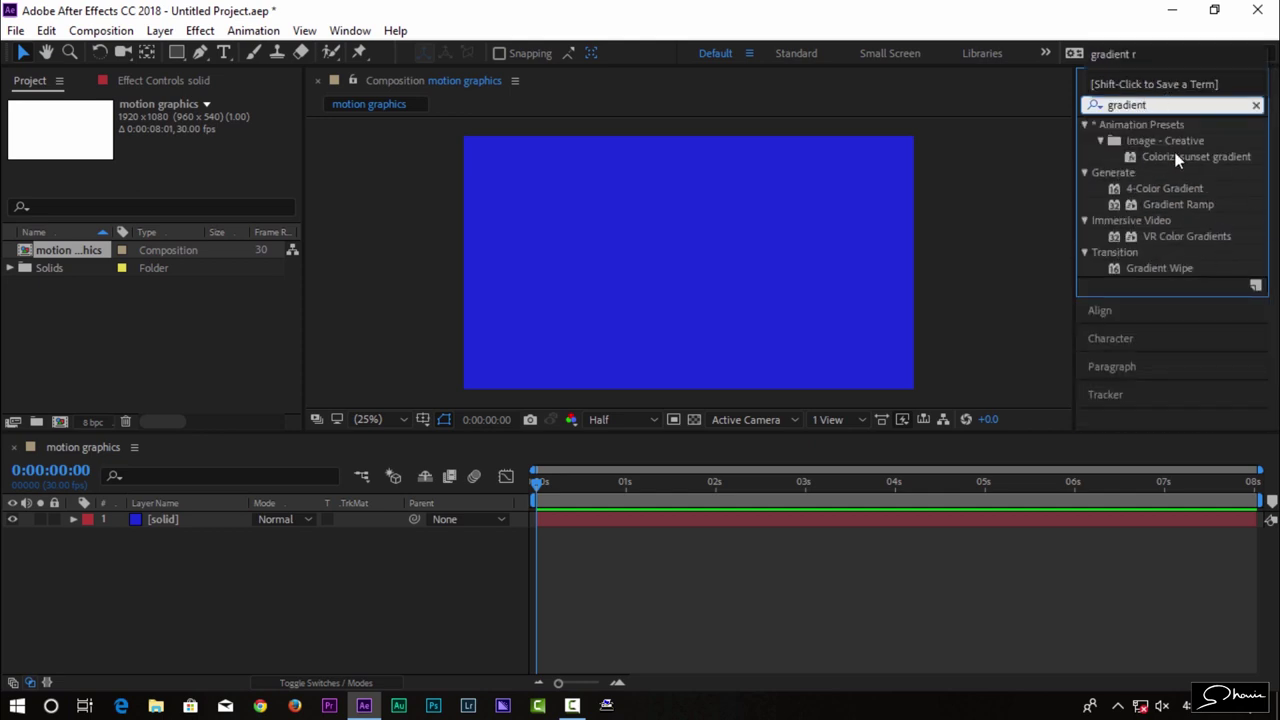
pyautogui.write(' ramp')
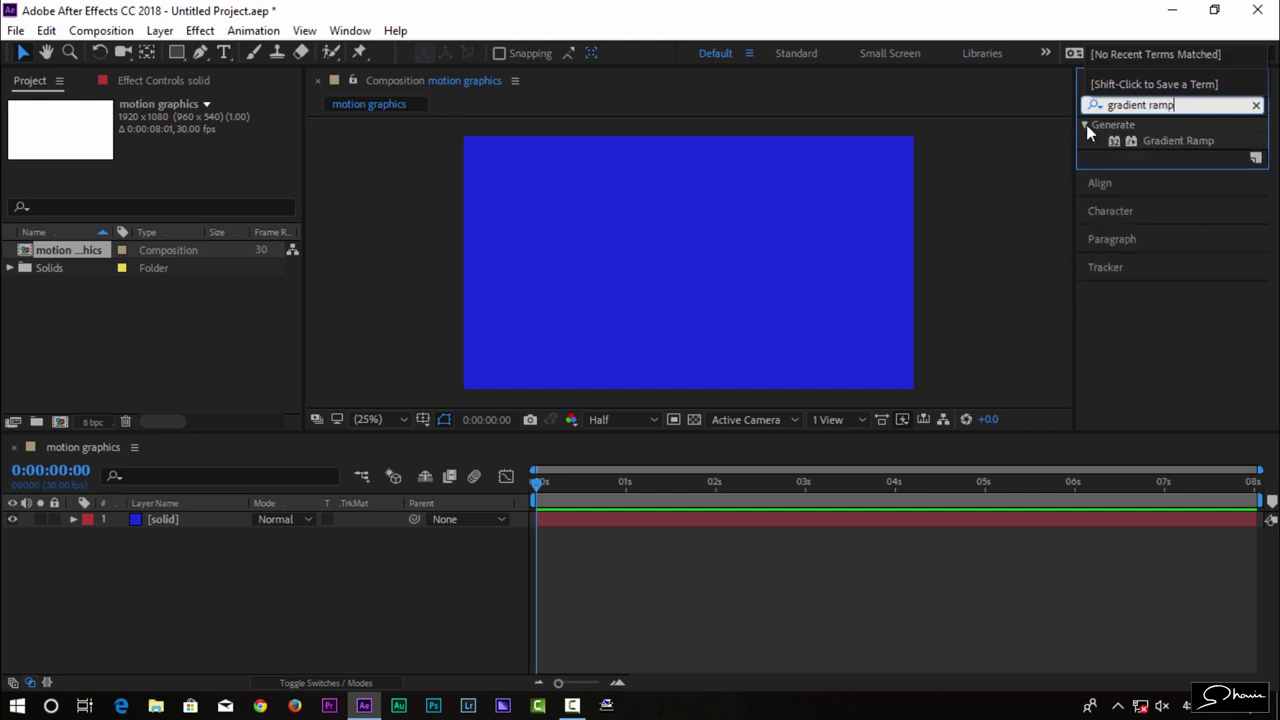
pyautogui.click(1166, 139)
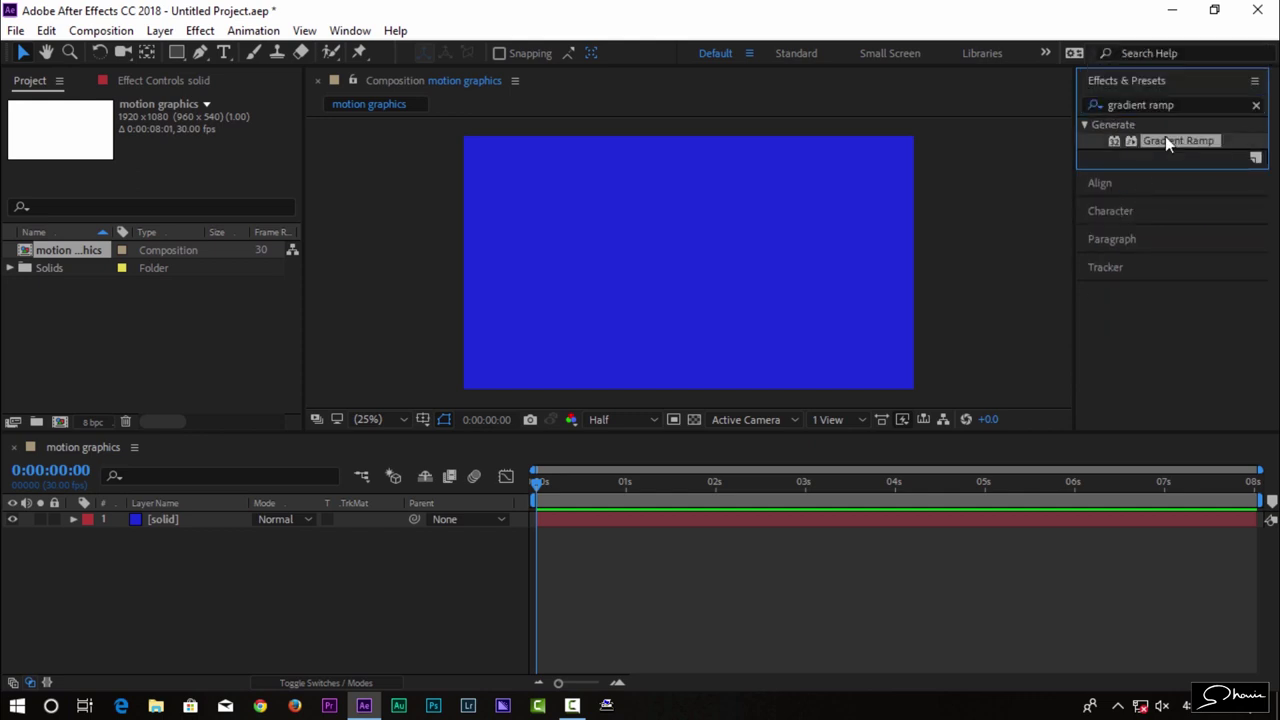
# Apply Gradient Ramp to the solid, try Radial Ramp shape and move its points.
pyautogui.moveTo(1177, 143); pyautogui.dragTo(226, 521)
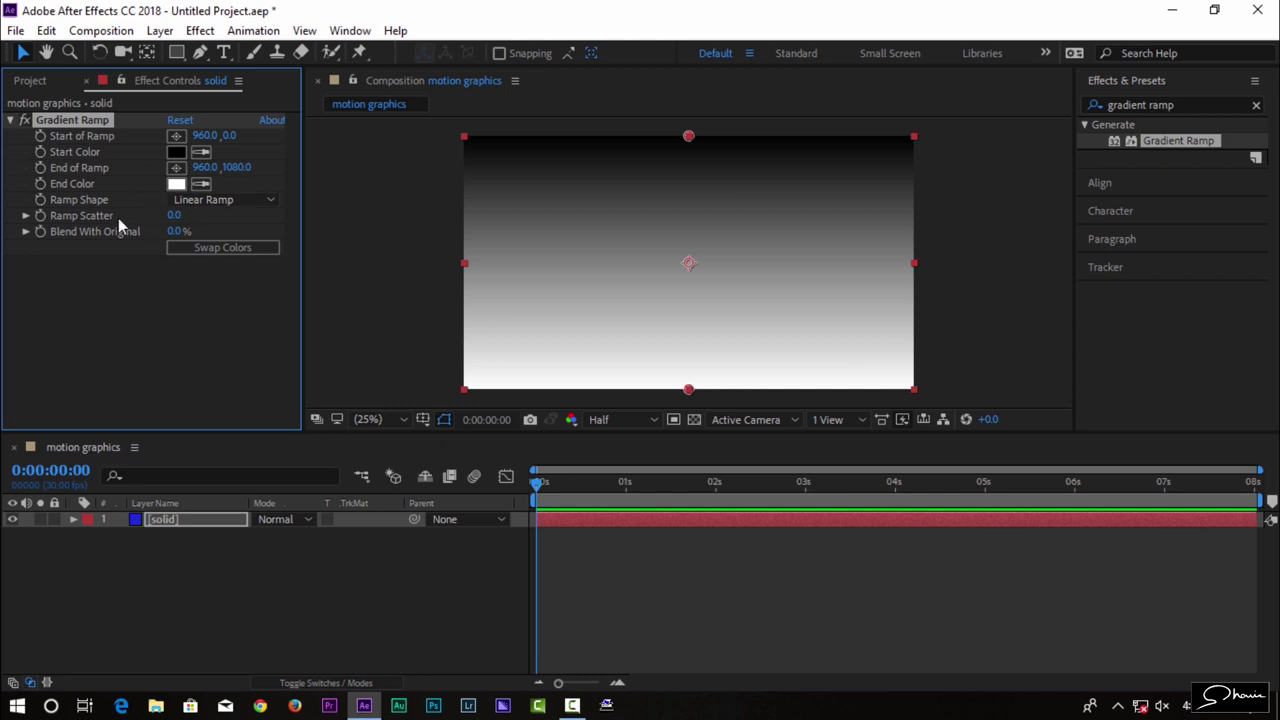
pyautogui.click(220, 200)
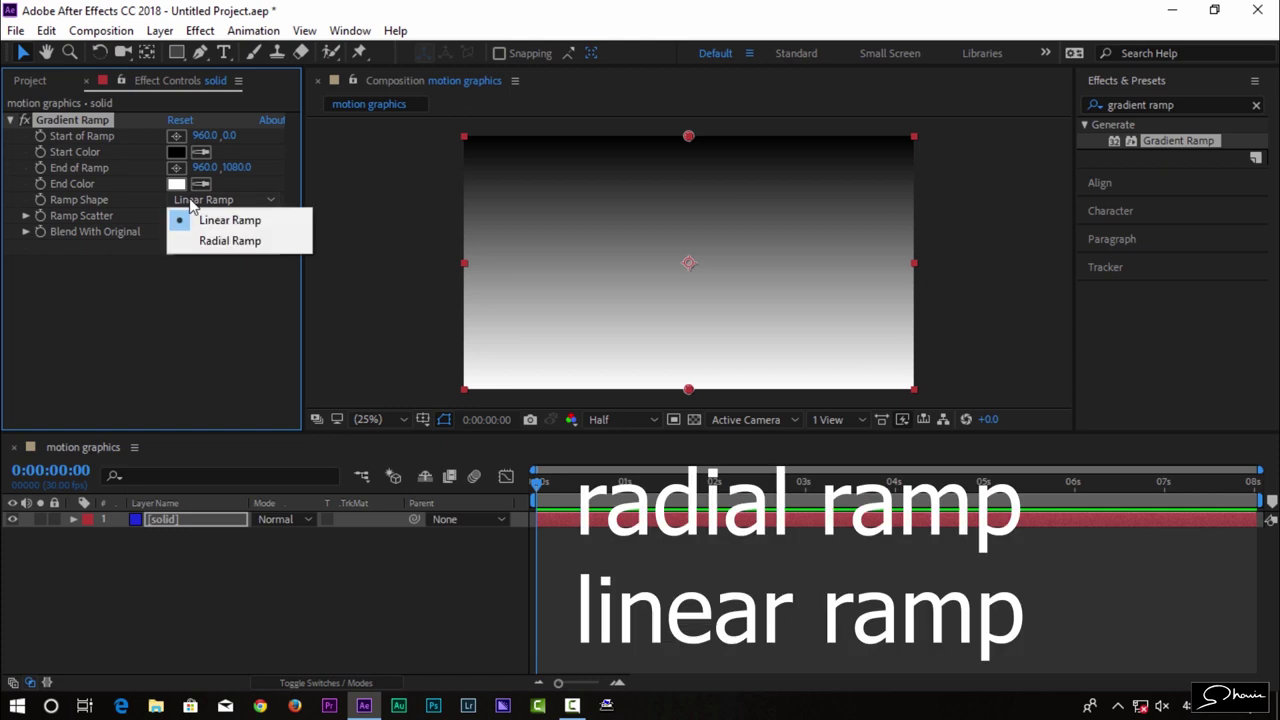
pyautogui.click(252, 246)
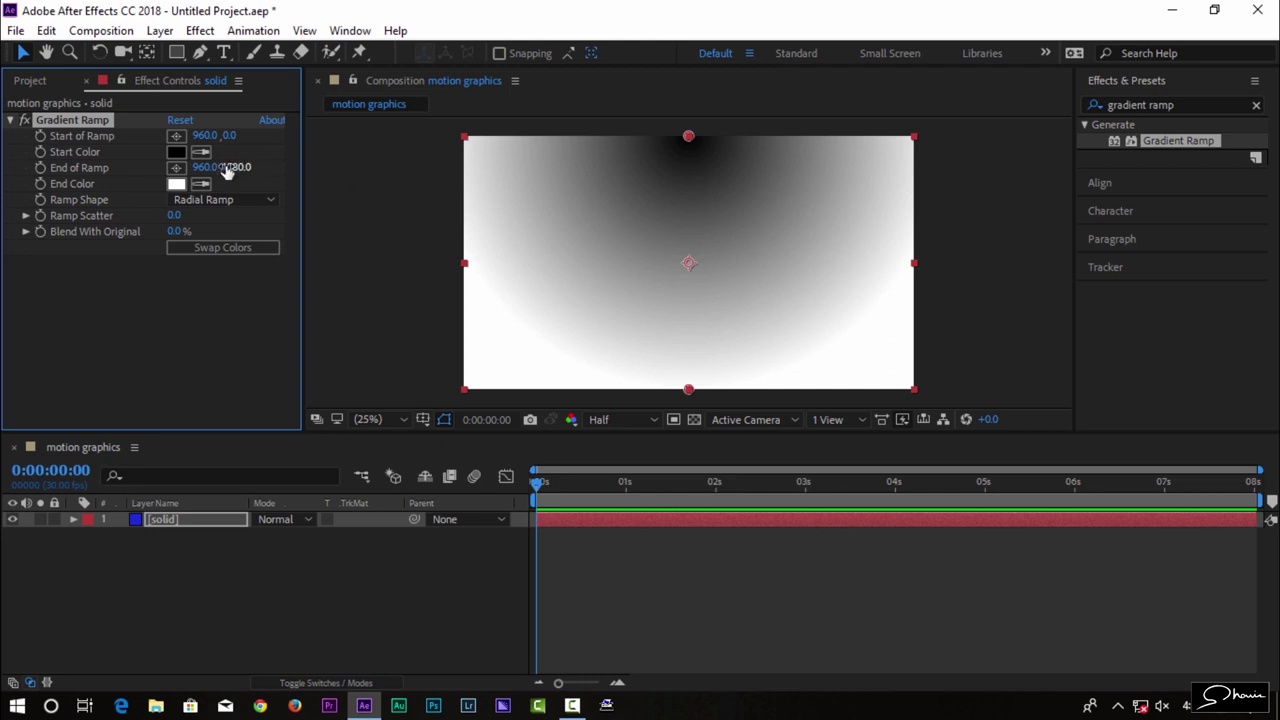
pyautogui.moveTo(205, 167); pyautogui.dragTo(149, 167)
pyautogui.moveTo(235, 167); pyautogui.dragTo(630, 176)
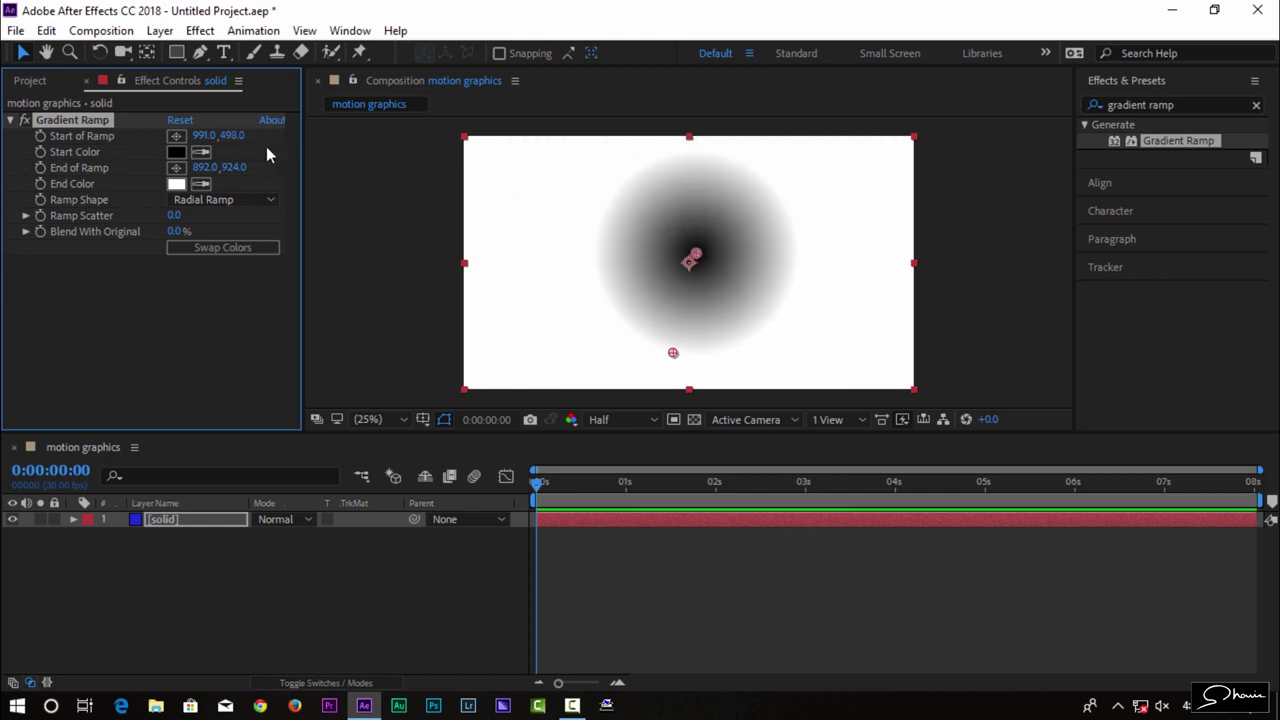
pyautogui.moveTo(180, 135); pyautogui.dragTo(130, 137)
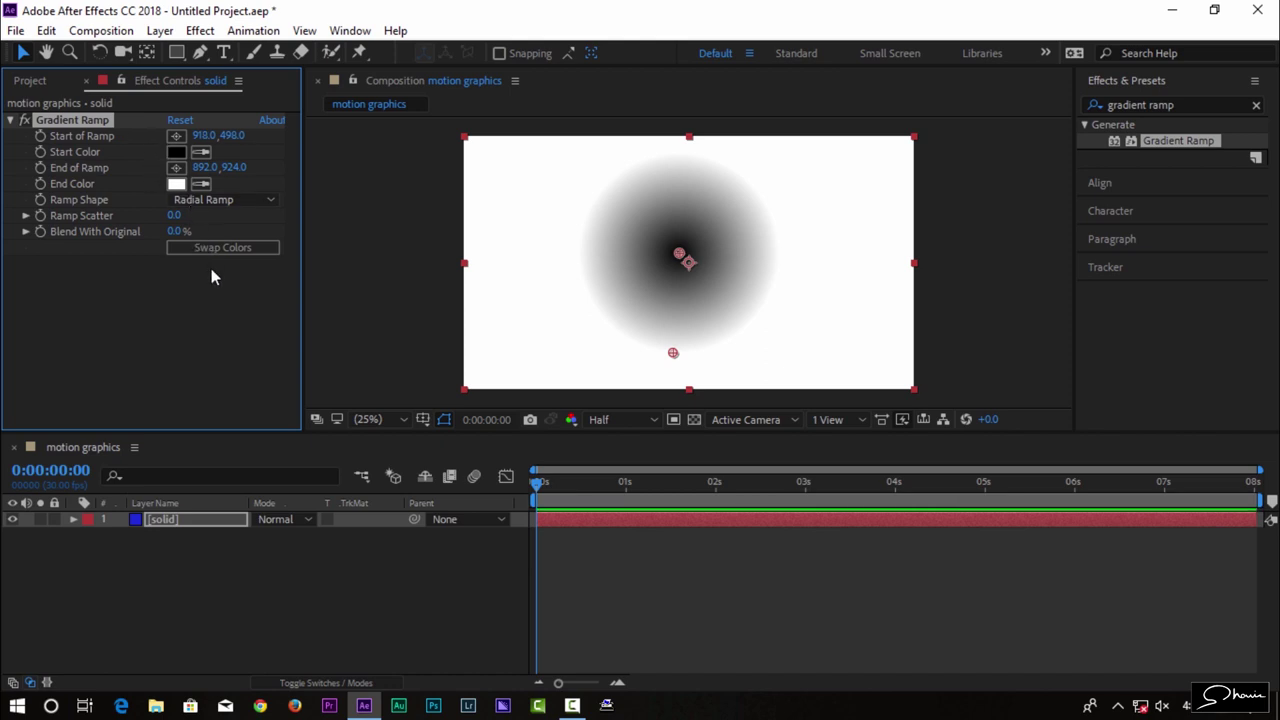
# Undo back to the default linear ramp from 960,0 to 960,1080 and deselect.
pyautogui.hotkey('ctrl', 'z')
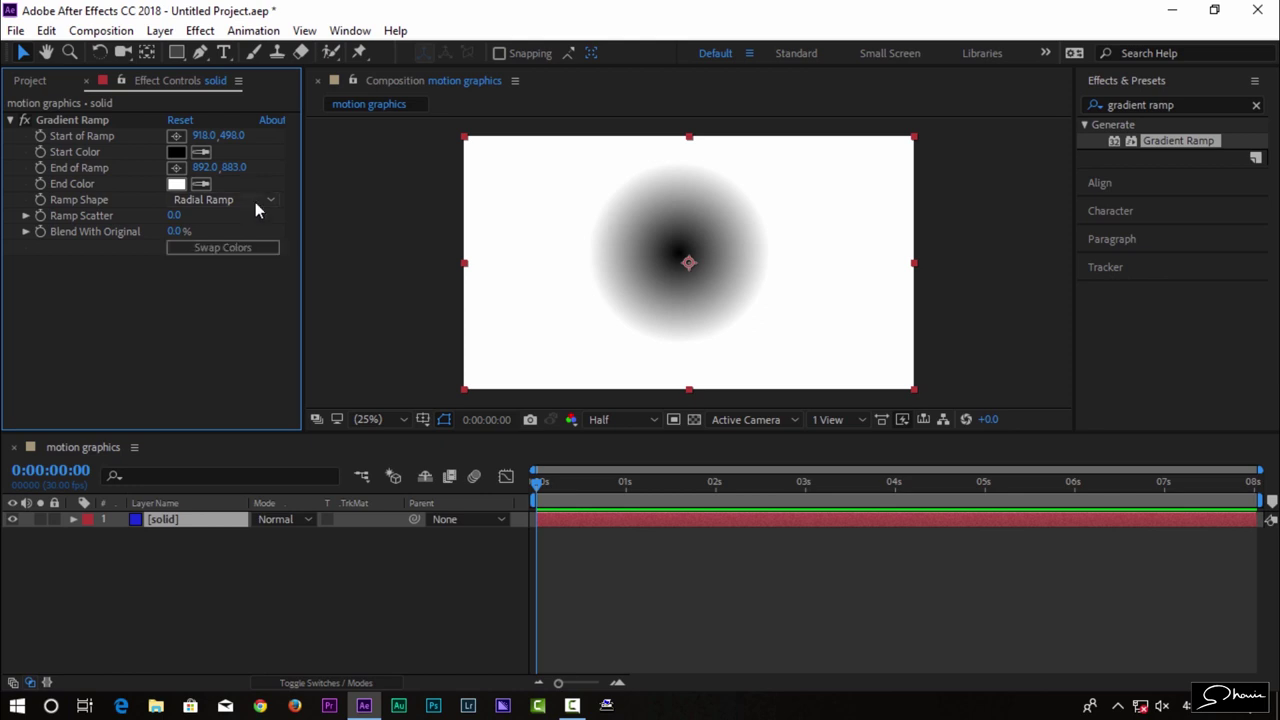
pyautogui.click(255, 202)
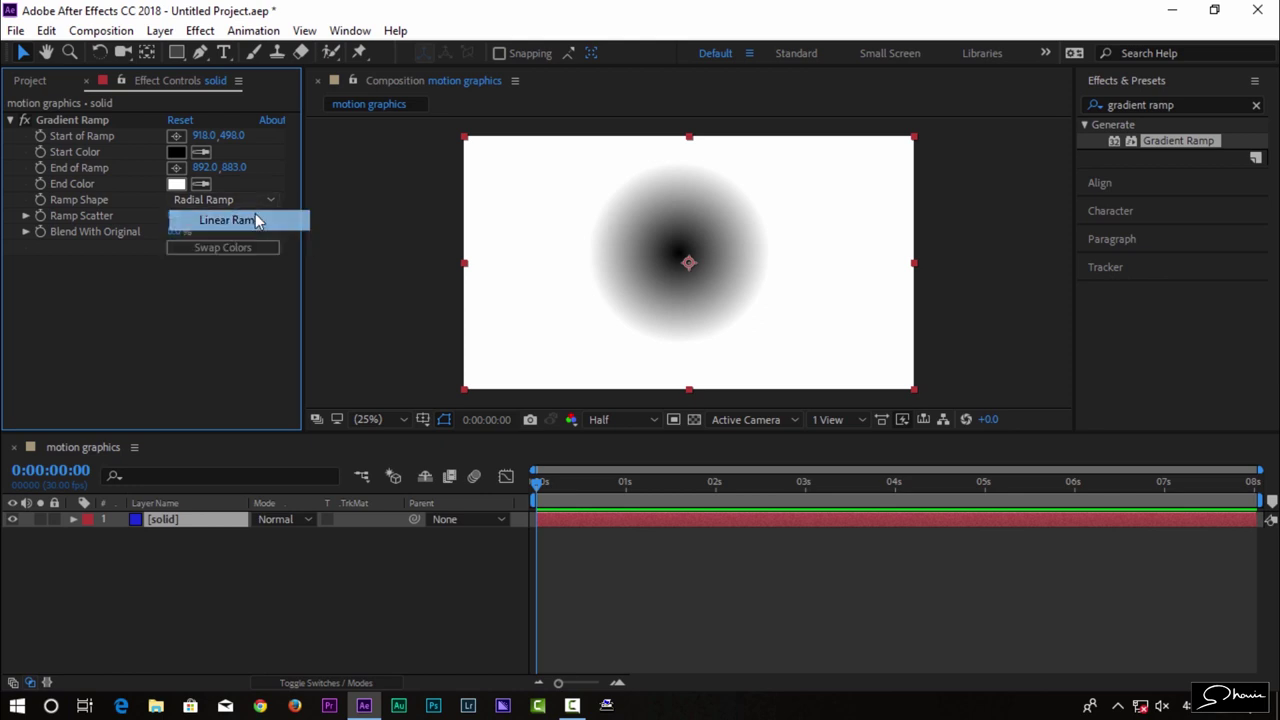
pyautogui.click(255, 213)
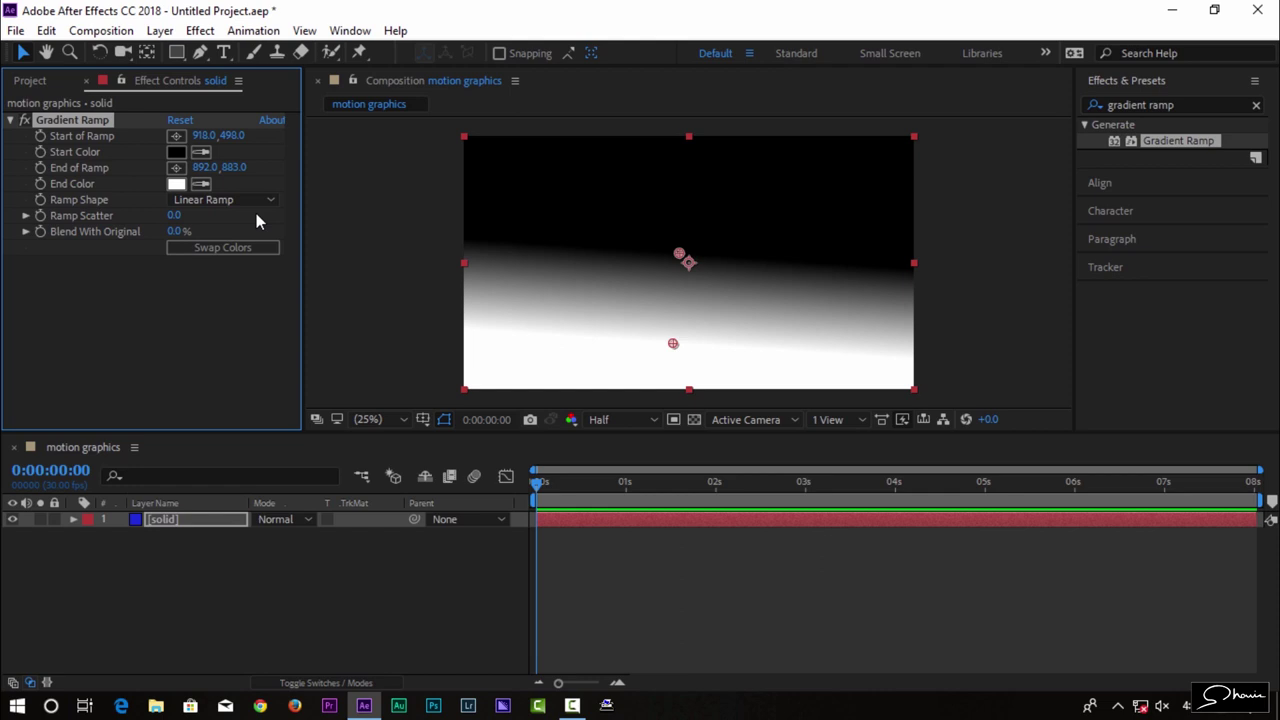
pyautogui.hotkey('ctrl', 'z')
pyautogui.hotkey('ctrl', 'z')
pyautogui.hotkey('ctrl', 'z')
pyautogui.hotkey('ctrl', 'z')
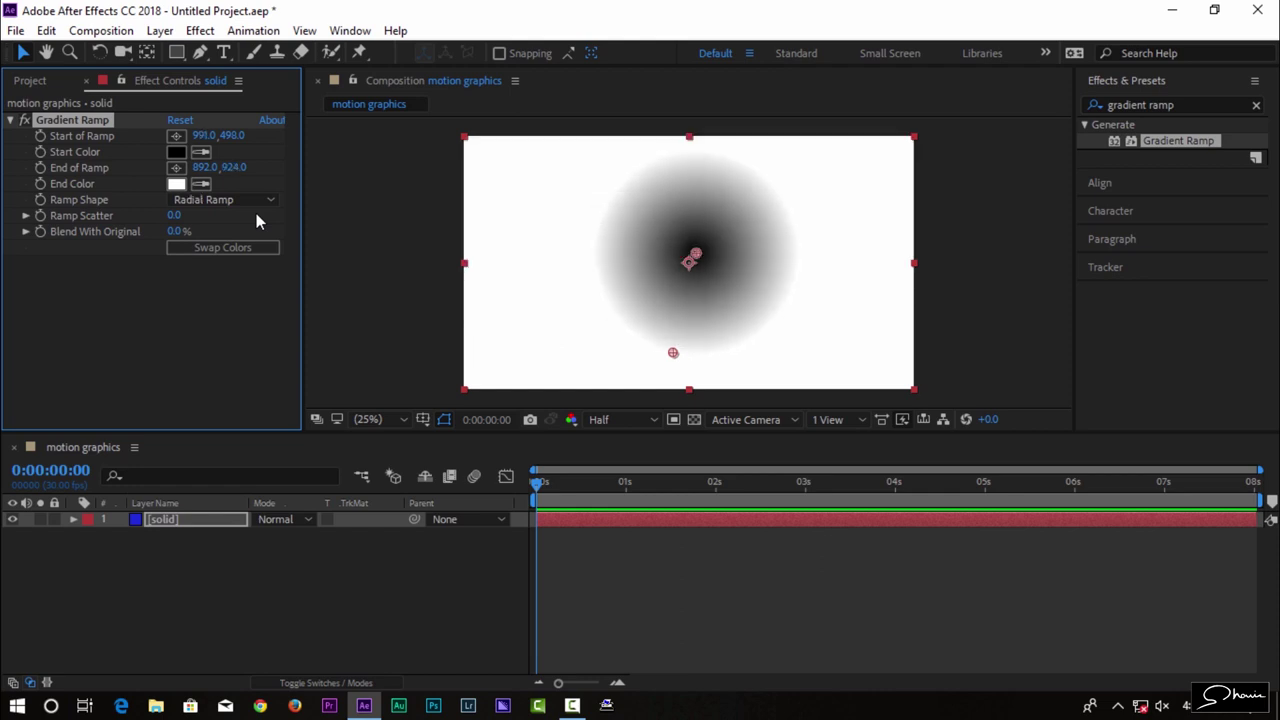
pyautogui.hotkey('ctrl', 'z')
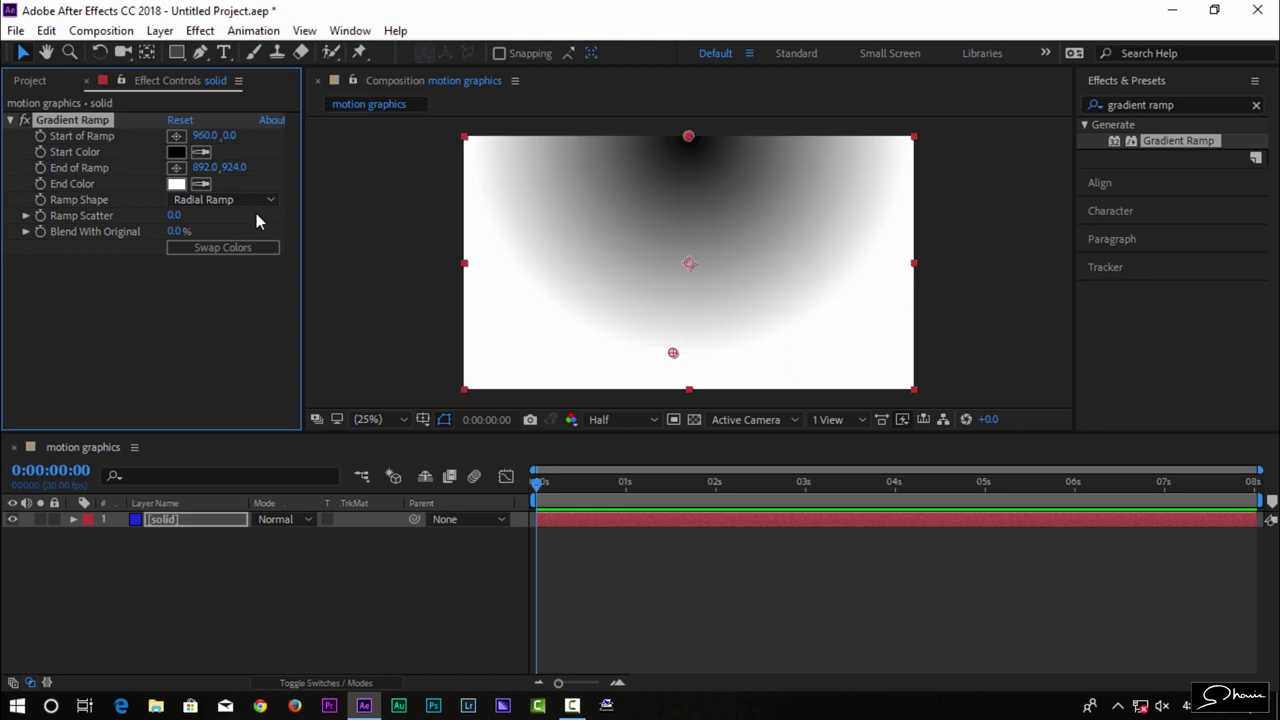
pyautogui.hotkey('ctrl', 'z')
pyautogui.hotkey('ctrl', 'z')
pyautogui.hotkey('ctrl', 'z')
pyautogui.click(1020, 296)
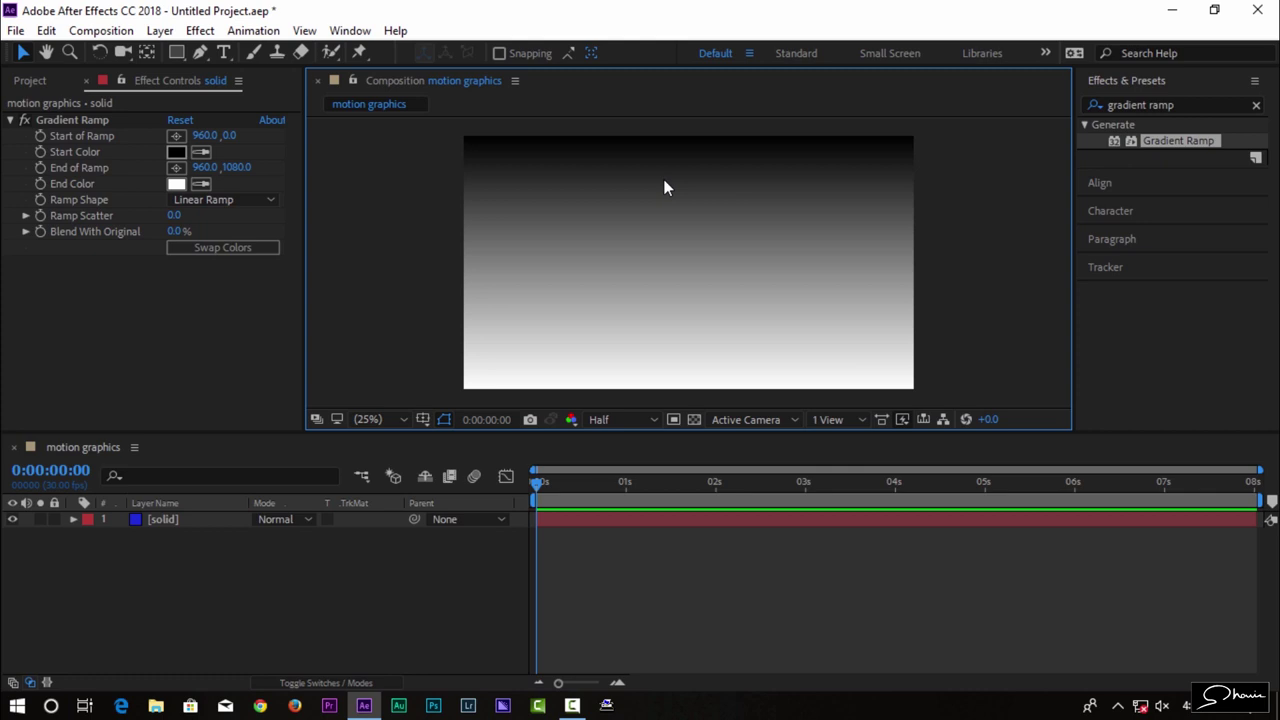
# Set the gradient's Start Color to a very dark navy blue.
pyautogui.click(180, 150)
pyautogui.moveTo(914, 343); pyautogui.dragTo(978, 245)
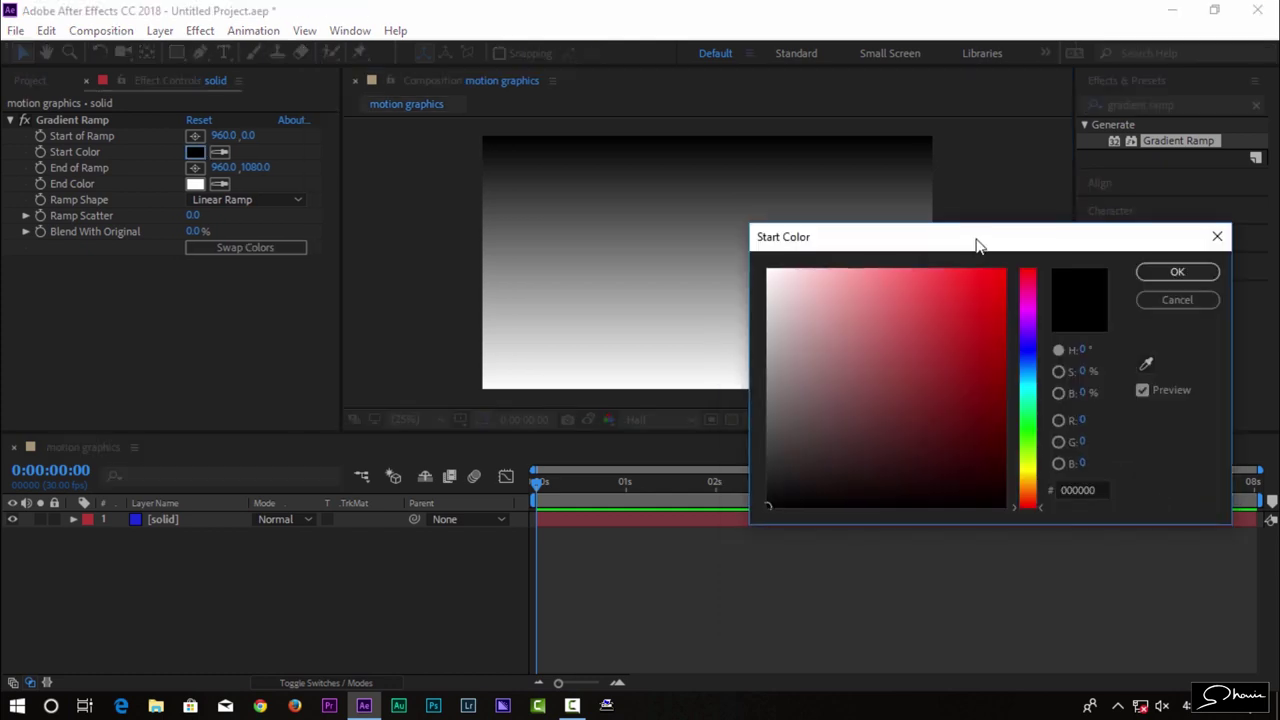
pyautogui.click(1028, 345)
pyautogui.moveTo(966, 449); pyautogui.dragTo(1001, 474)
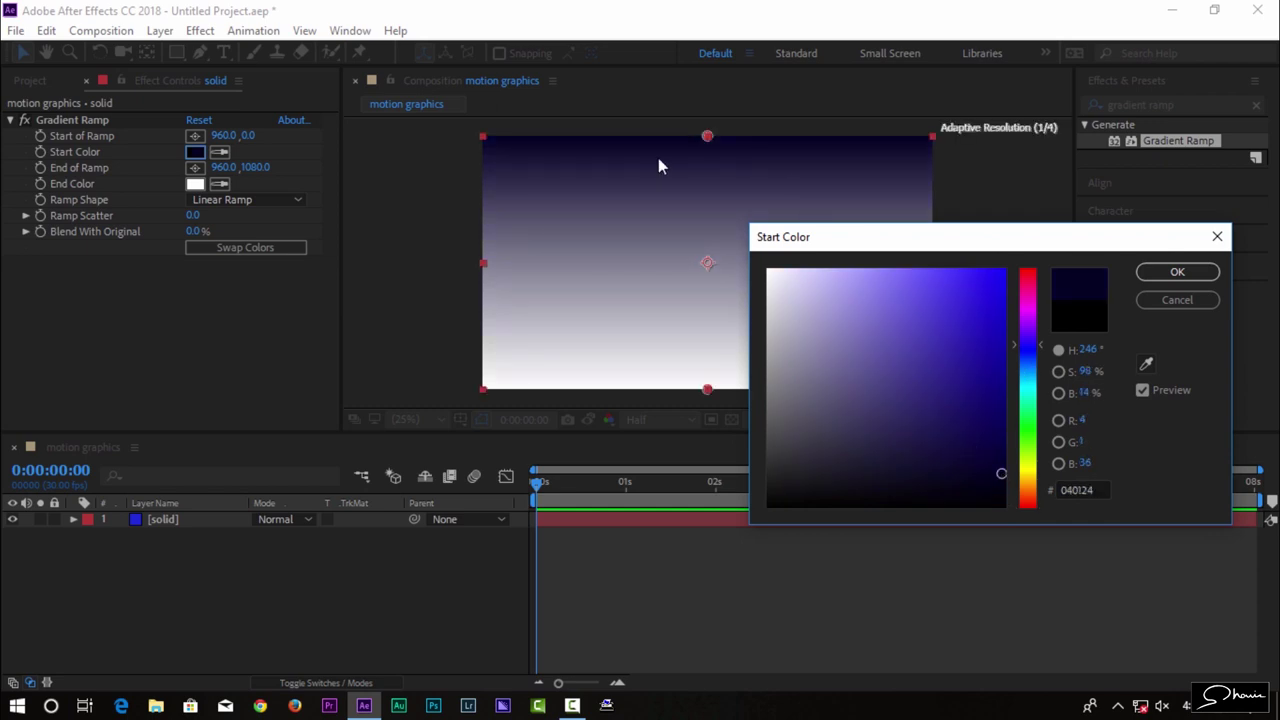
pyautogui.click(994, 476)
pyautogui.click(1172, 274)
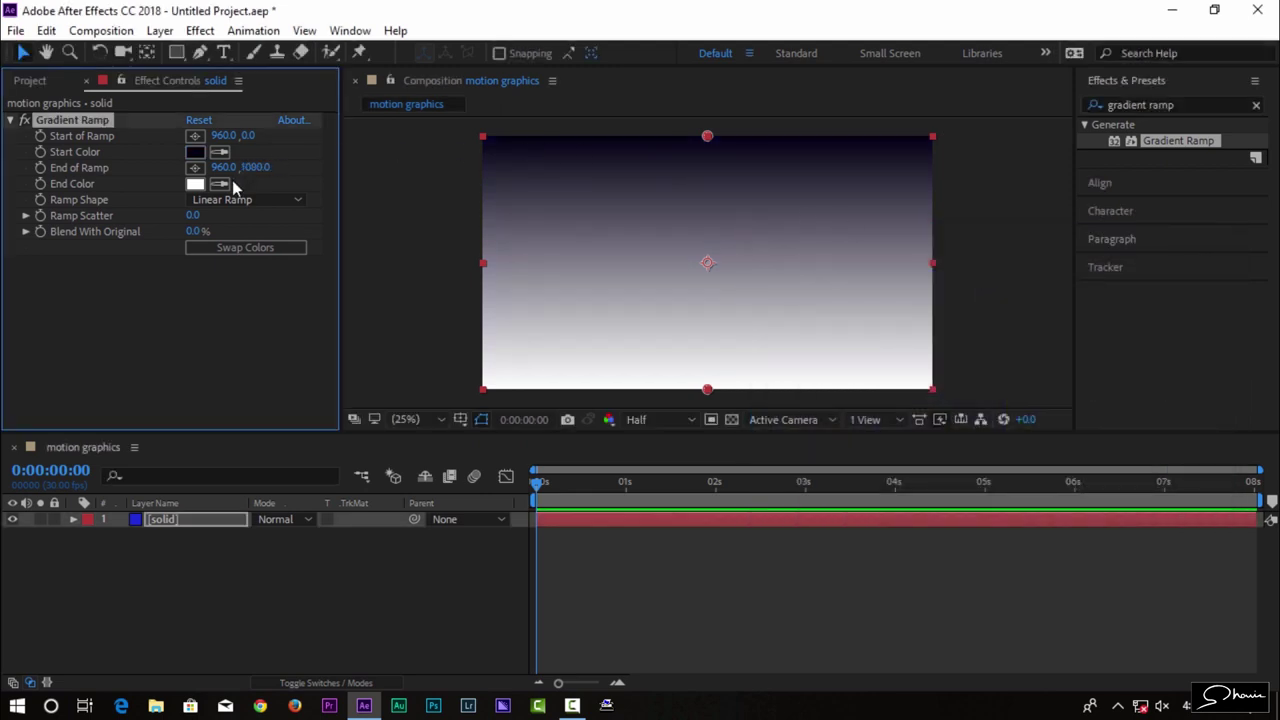
# Set the End Color to bright cyan and move the ramp start point down.
pyautogui.click(196, 185)
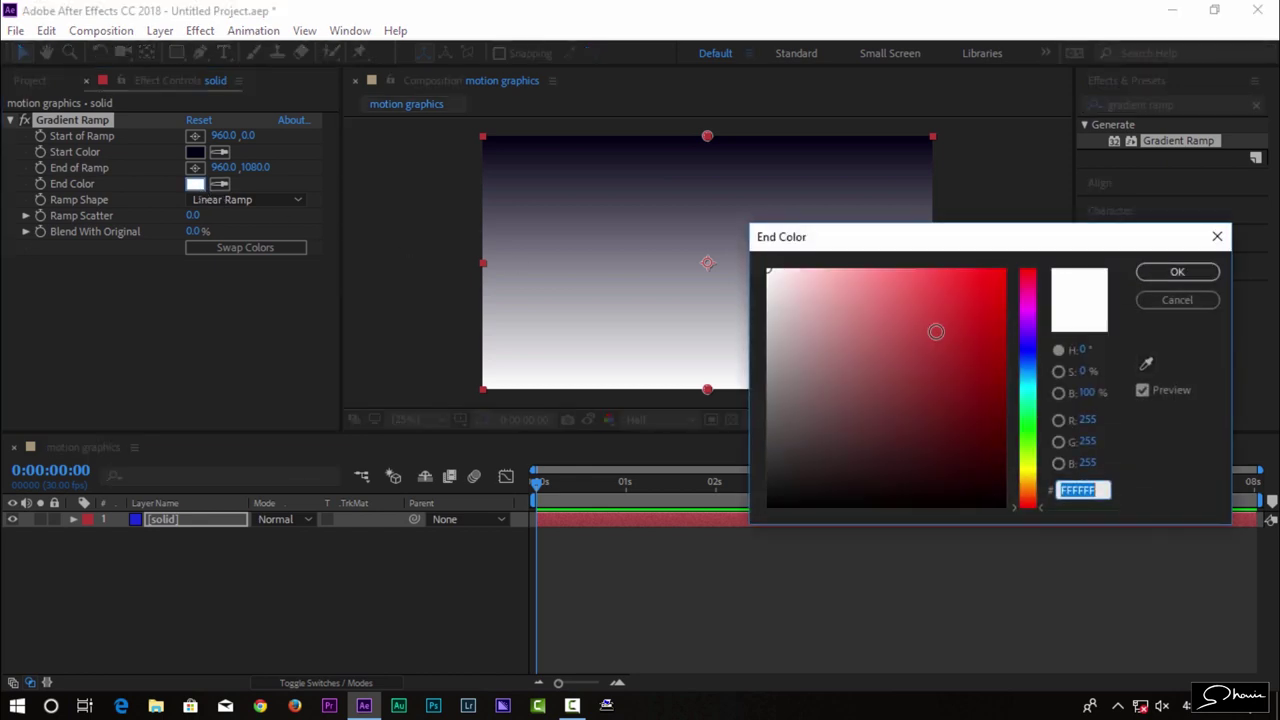
pyautogui.click(1028, 384)
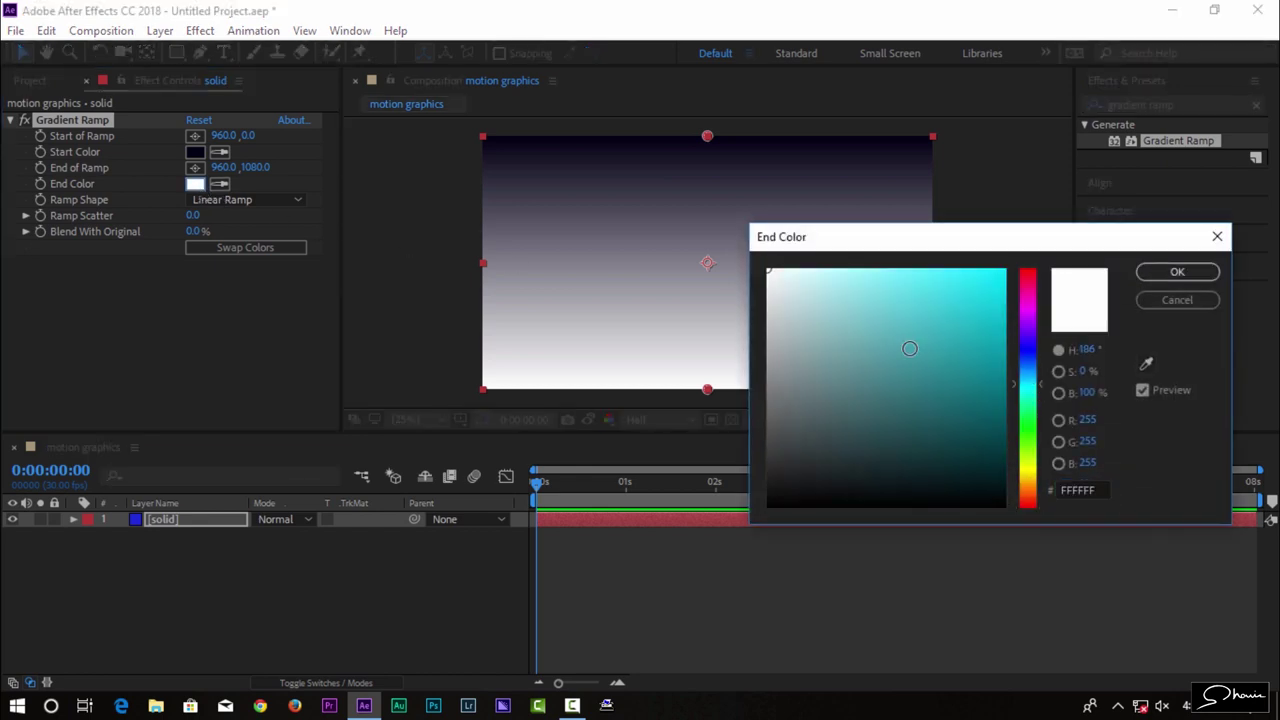
pyautogui.click(997, 290)
pyautogui.moveTo(997, 290); pyautogui.dragTo(967, 286)
pyautogui.click(1177, 272)
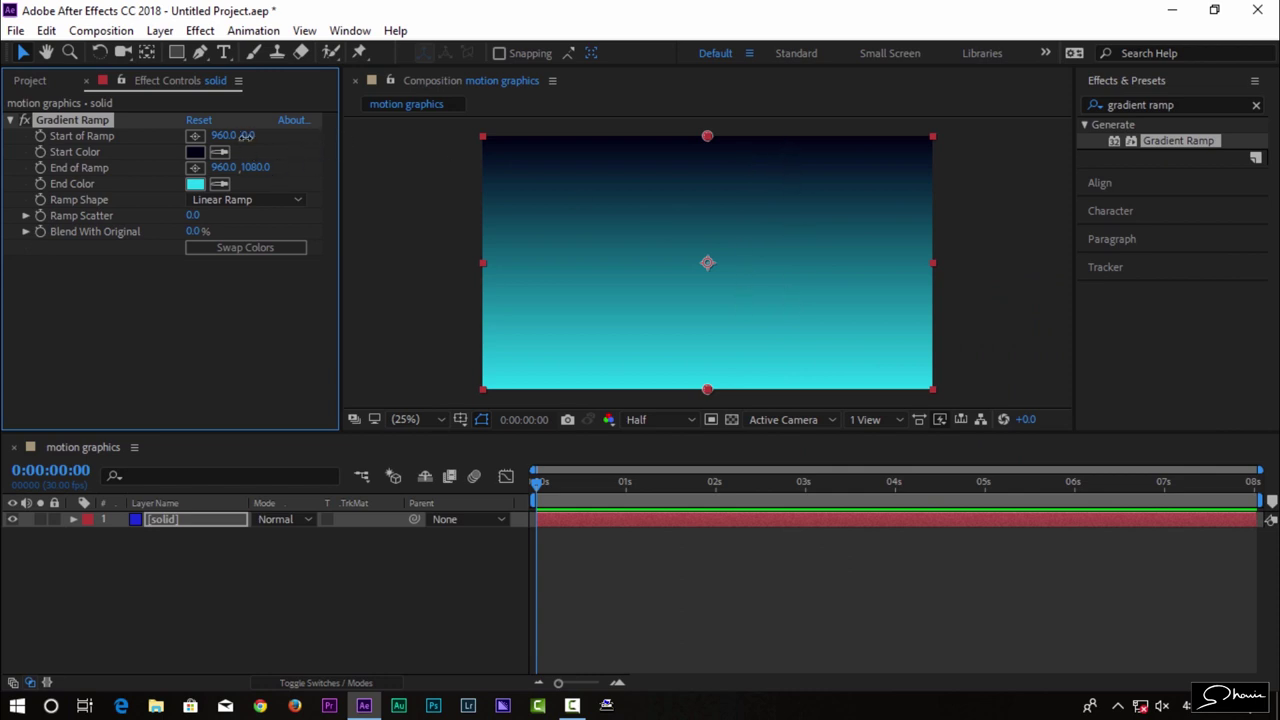
pyautogui.moveTo(247, 135); pyautogui.dragTo(470, 165)
# Adjust the ramp points to 922,239 and 1016,2139 with scatter at 16.5.
pyautogui.moveTo(252, 167)
pyautogui.mouseDown()
pyautogui.moveTo(408, 163)
pyautogui.moveTo(262, 171)
pyautogui.mouseUp()
pyautogui.click(197, 216)
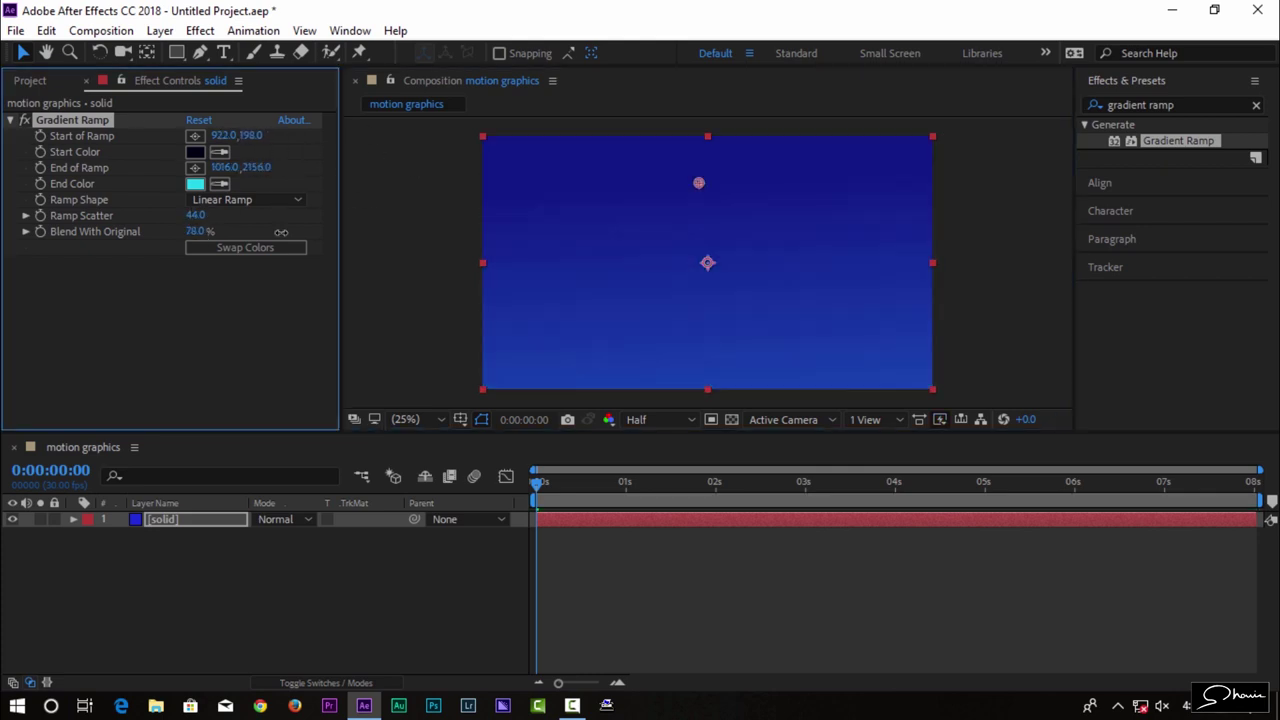
pyautogui.press('Return')
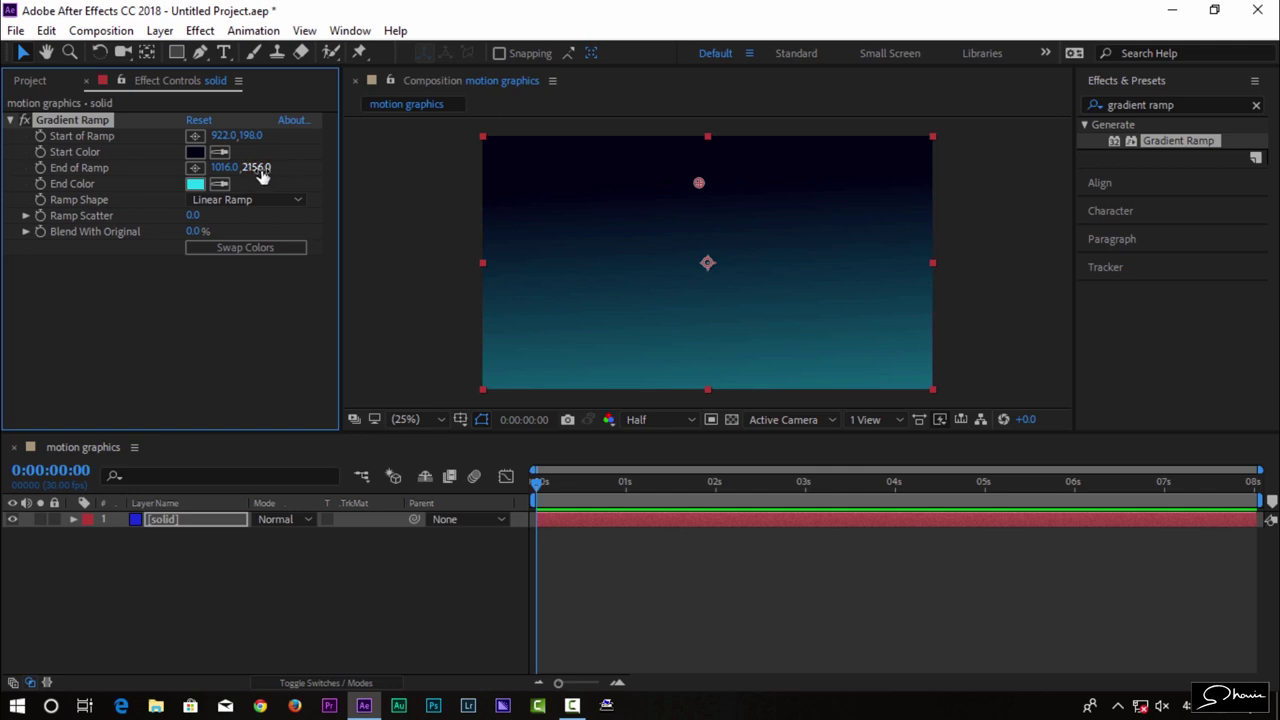
pyautogui.moveTo(250, 135); pyautogui.dragTo(752, 262)
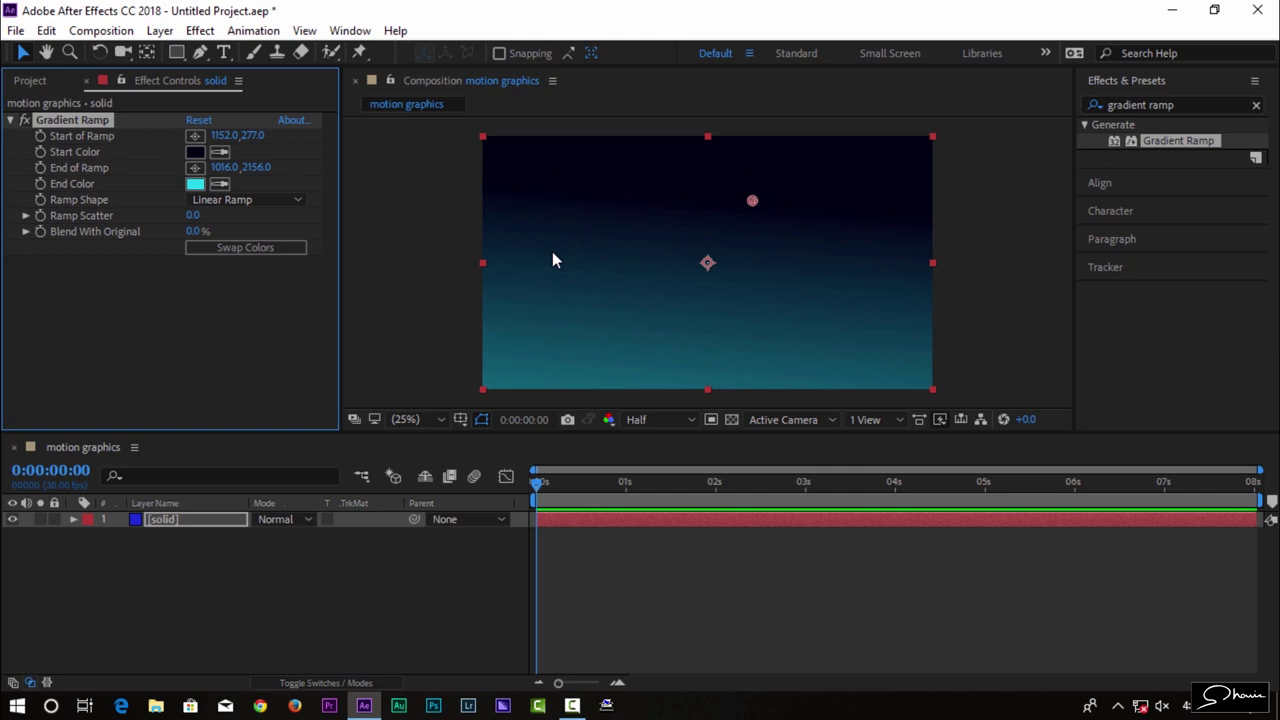
pyautogui.moveTo(752, 200); pyautogui.dragTo(698, 200)
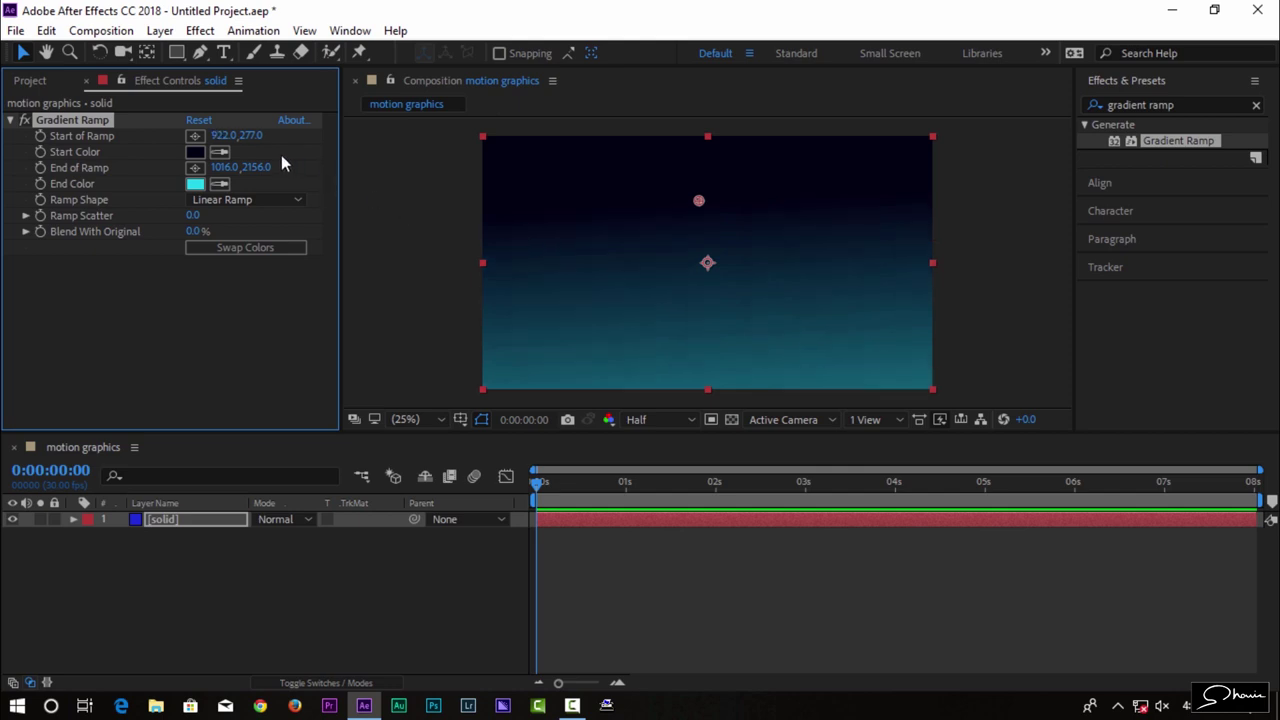
pyautogui.moveTo(253, 135); pyautogui.dragTo(226, 131)
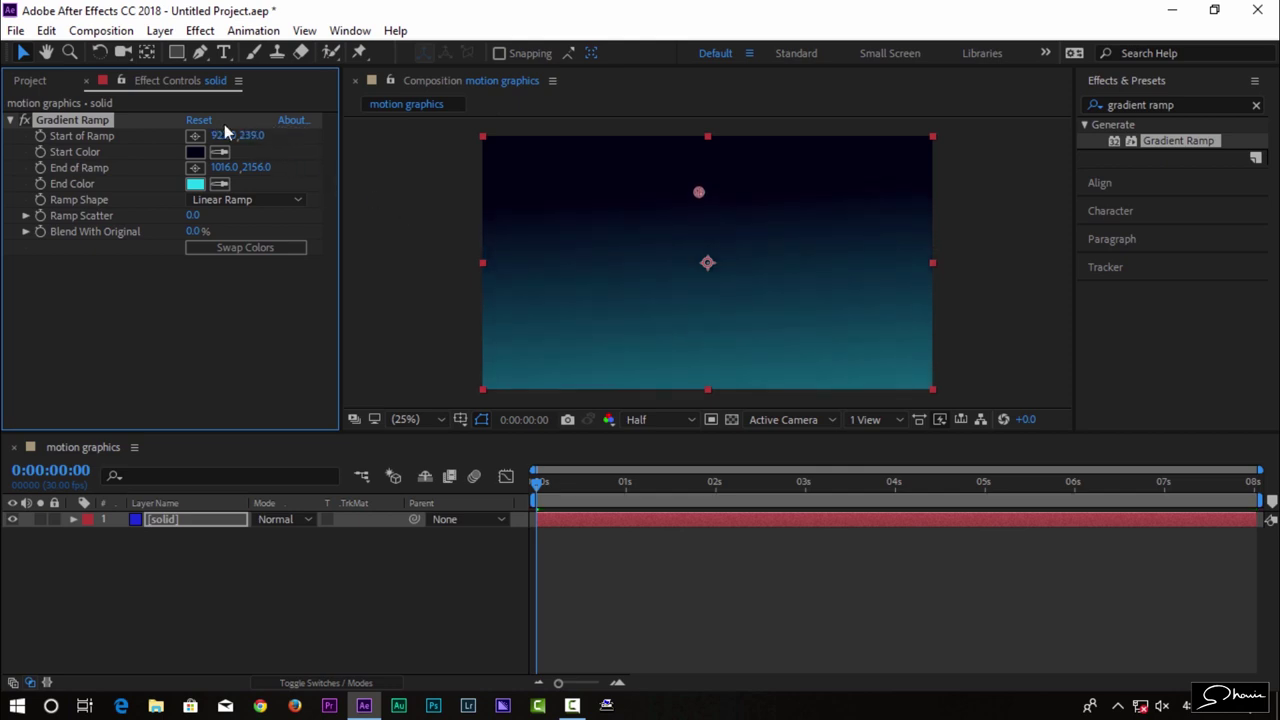
pyautogui.moveTo(258, 172); pyautogui.dragTo(268, 141)
pyautogui.moveTo(192, 215); pyautogui.dragTo(346, 210)
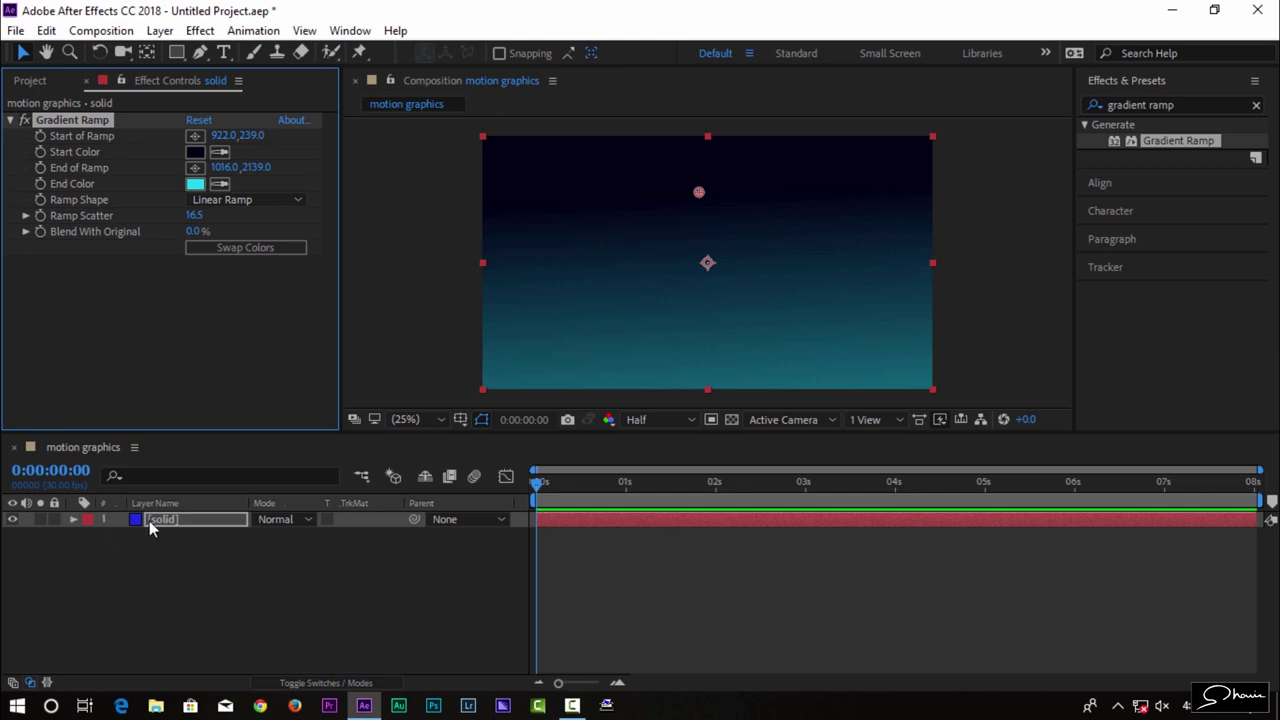
# Set Blend With Original to 8% and deselect the solid layer.
pyautogui.moveTo(195, 233); pyautogui.dragTo(162, 229)
pyautogui.moveTo(200, 230); pyautogui.dragTo(205, 229)
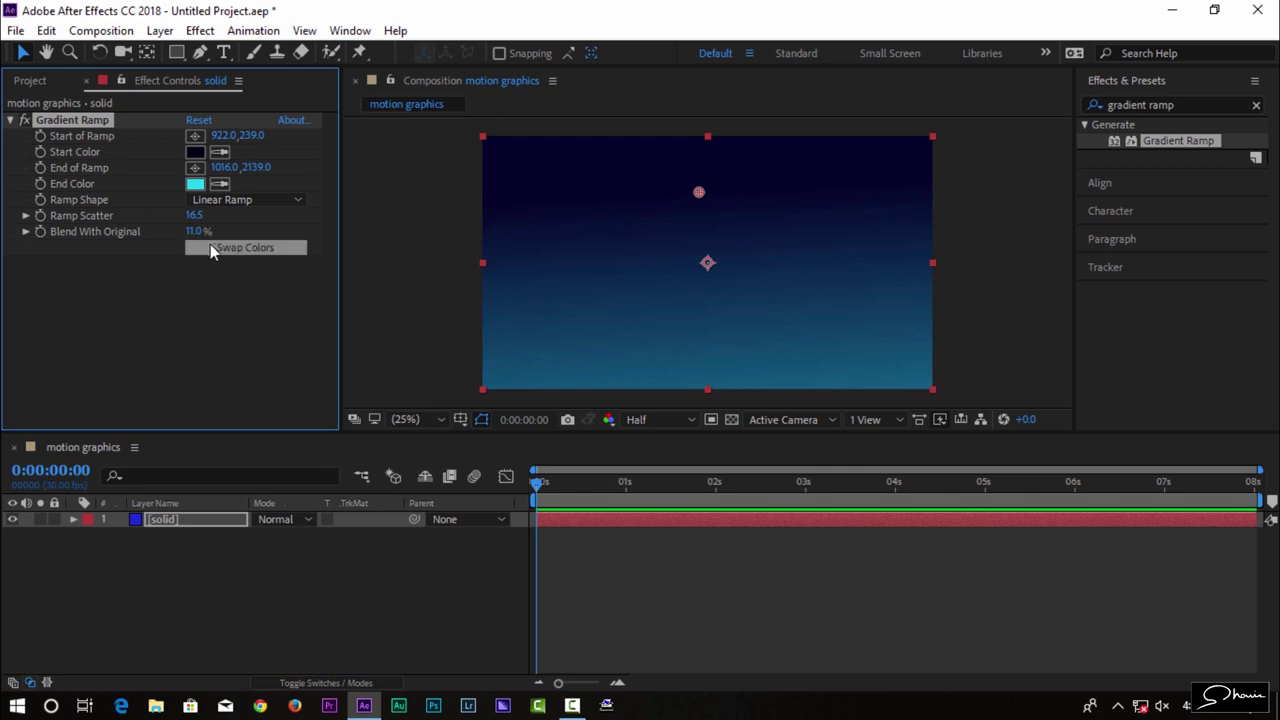
pyautogui.click(199, 231)
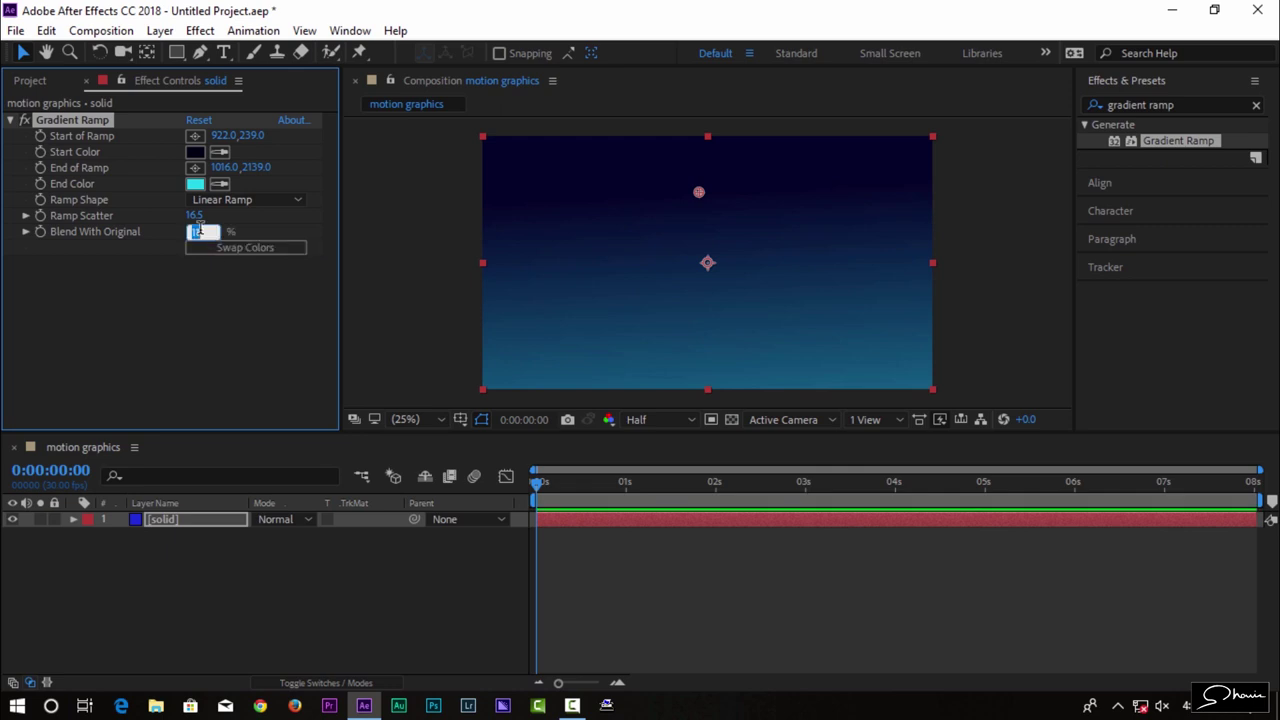
pyautogui.write('8')
pyautogui.press('Return')
pyautogui.click(145, 519)
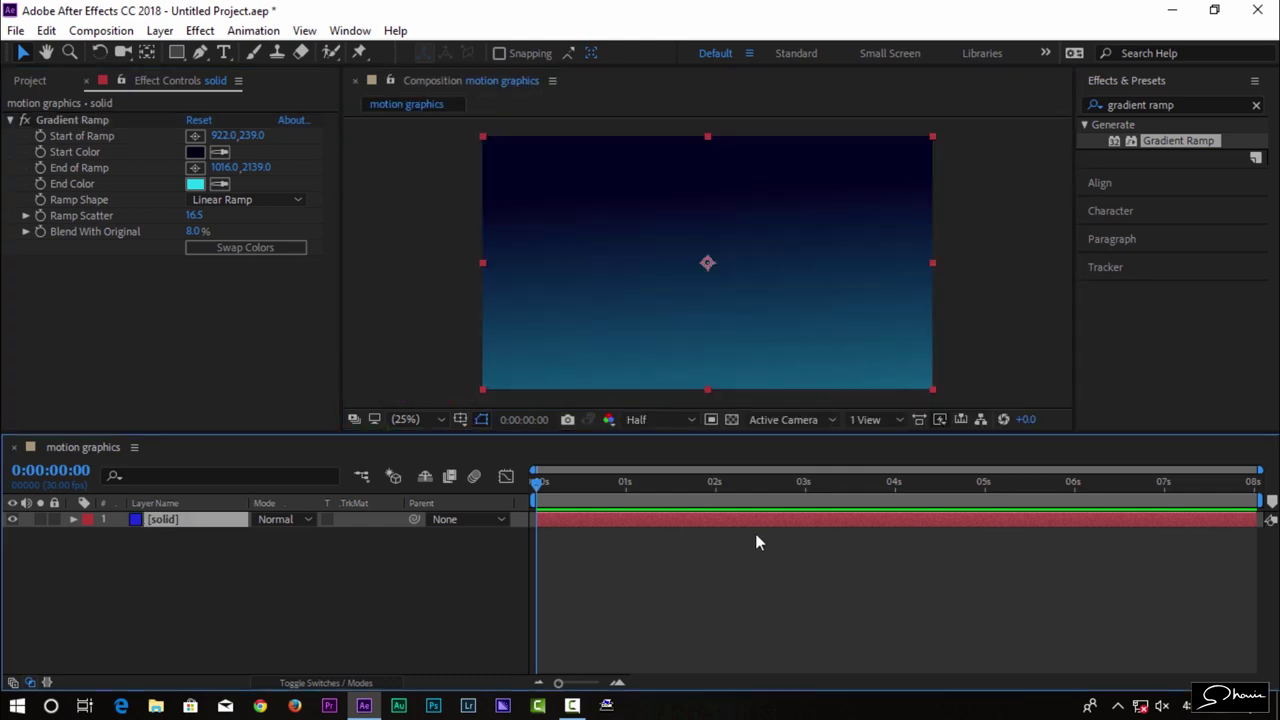
pyautogui.click(837, 594)
# Preview the gradient background, return to 0:00:00:00, and select the Horizontal Type tool.
pyautogui.press('space')
pyautogui.press('space')
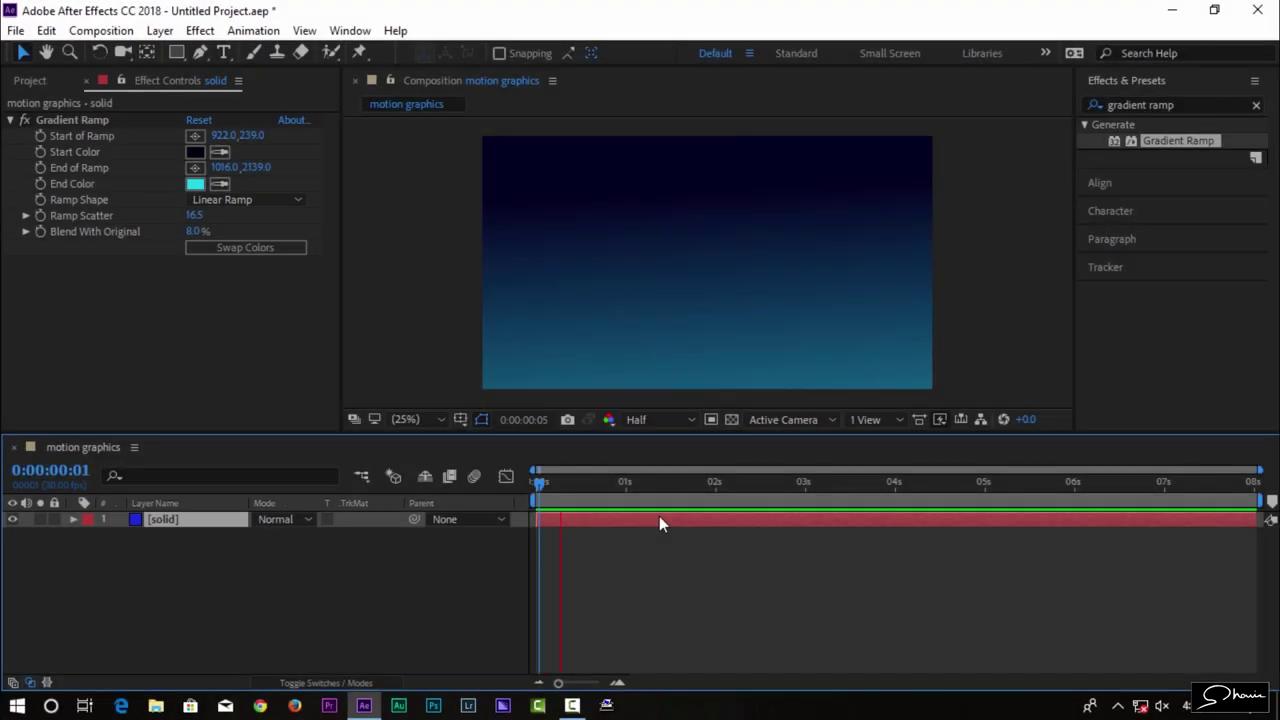
pyautogui.press('space')
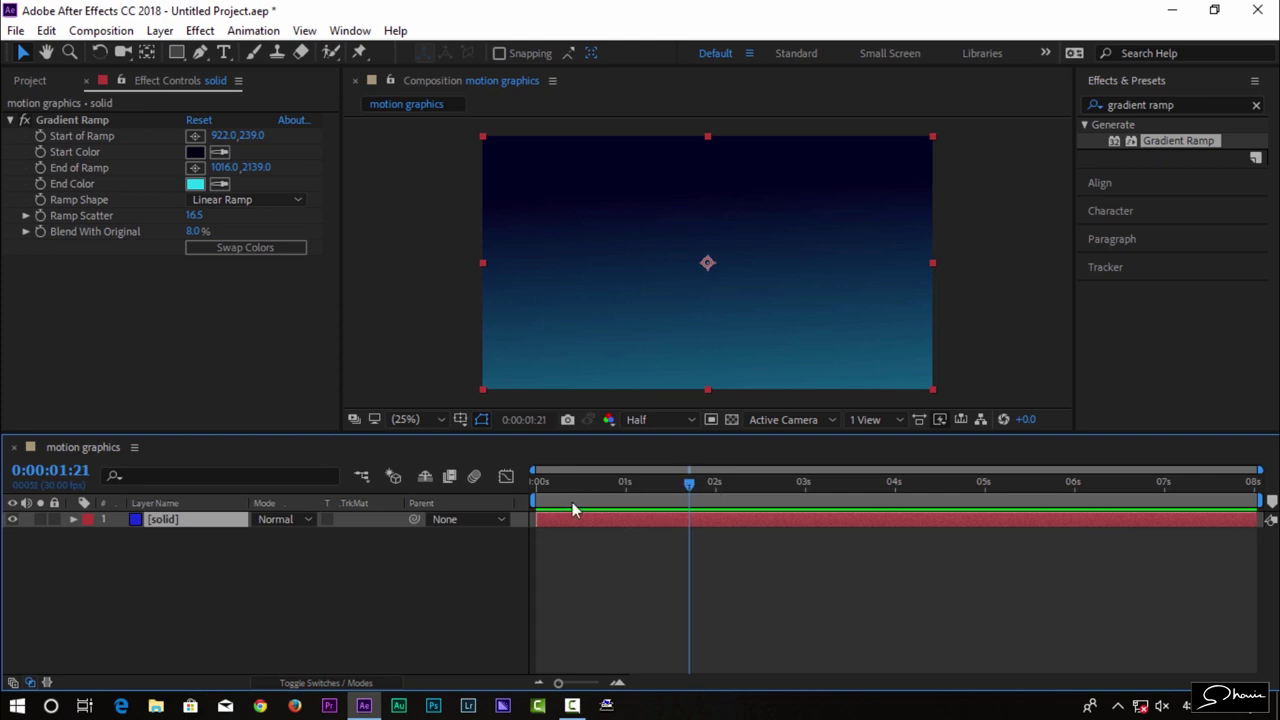
pyautogui.moveTo(572, 502); pyautogui.dragTo(537, 500)
pyautogui.click(617, 575)
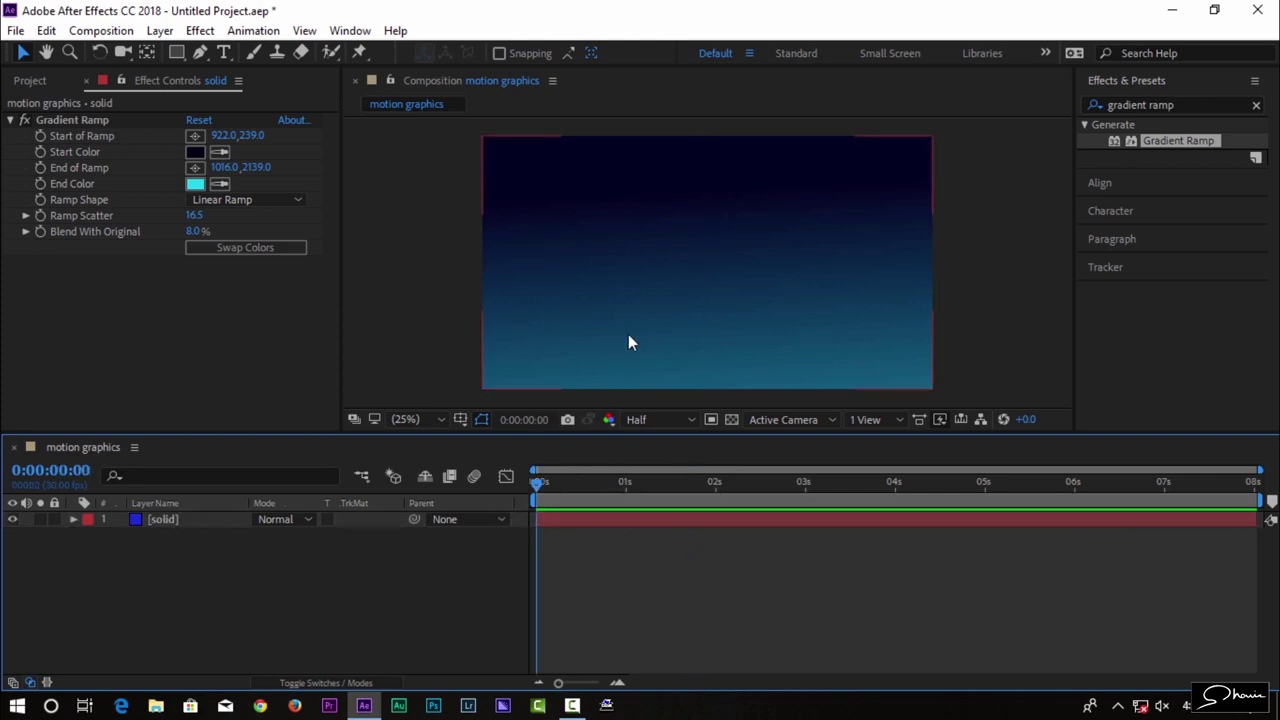
pyautogui.click(222, 54)
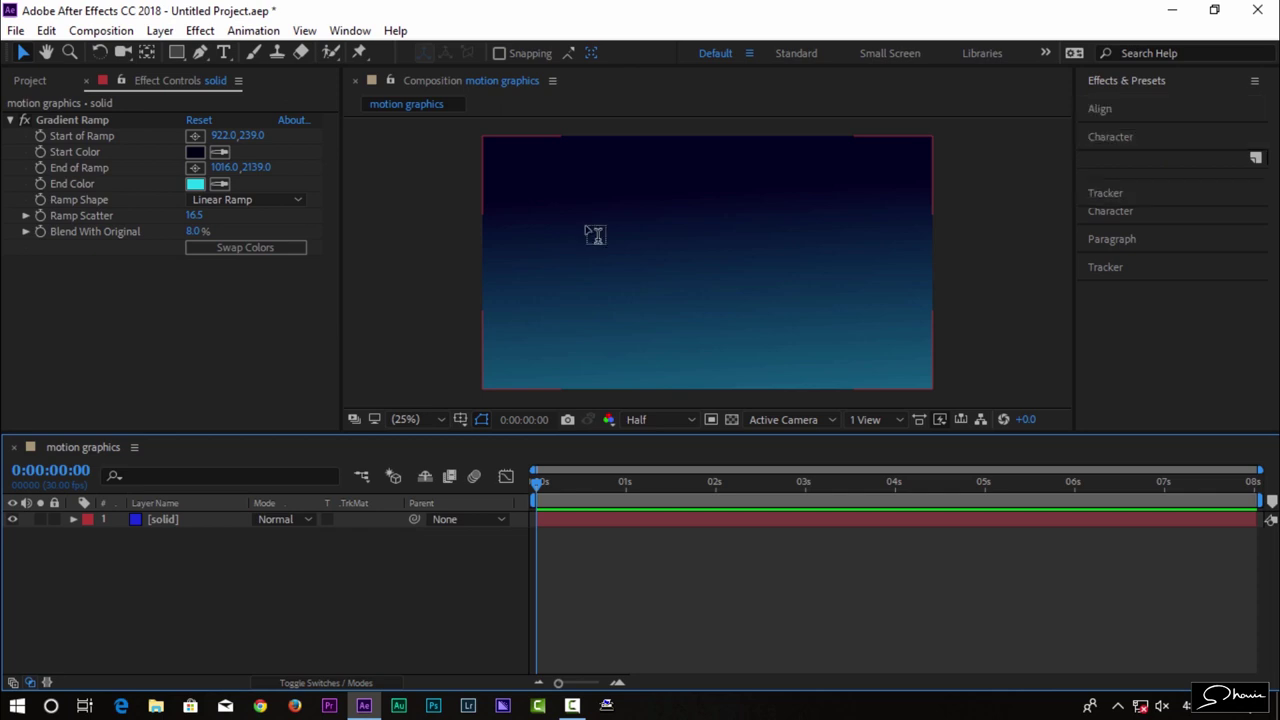
# Type MOTION in capitals as a text layer, then start a second text layer below it.
pyautogui.click(618, 288)
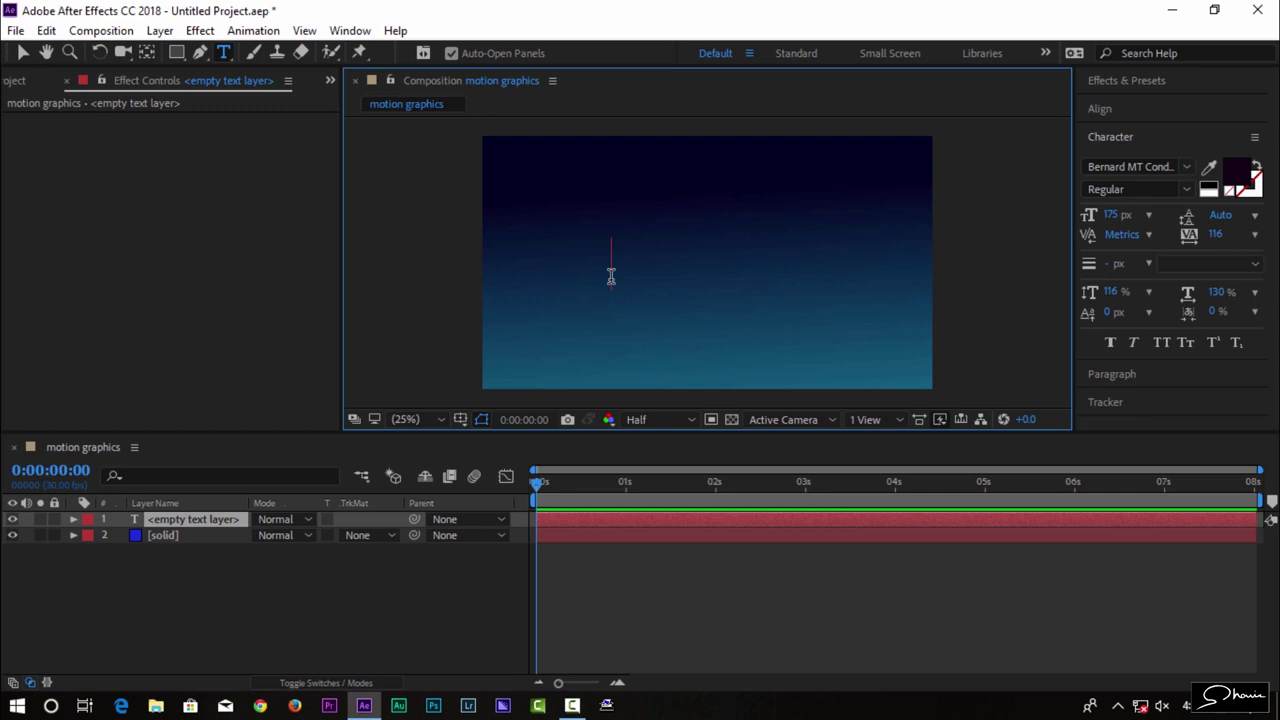
pyautogui.write('motiom')
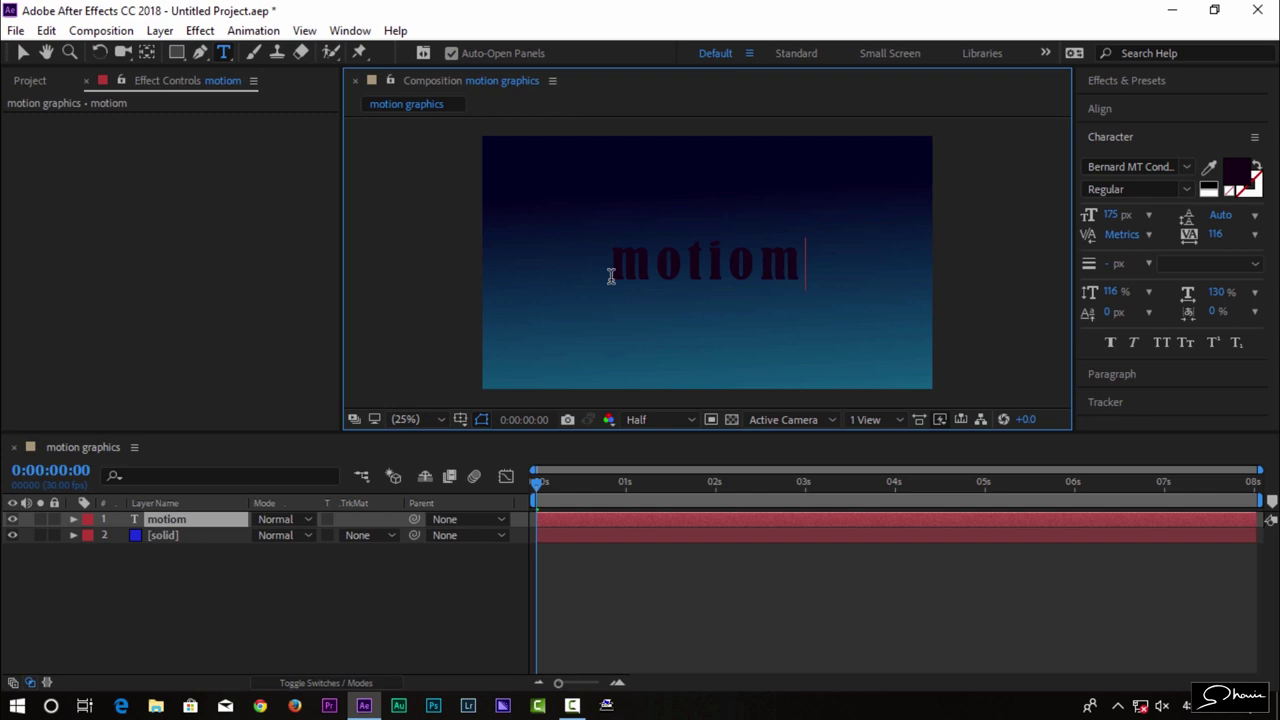
pyautogui.press('BackSpace')
pyautogui.press('BackSpace')
pyautogui.press('BackSpace')
pyautogui.press('BackSpace')
pyautogui.press('BackSpace')
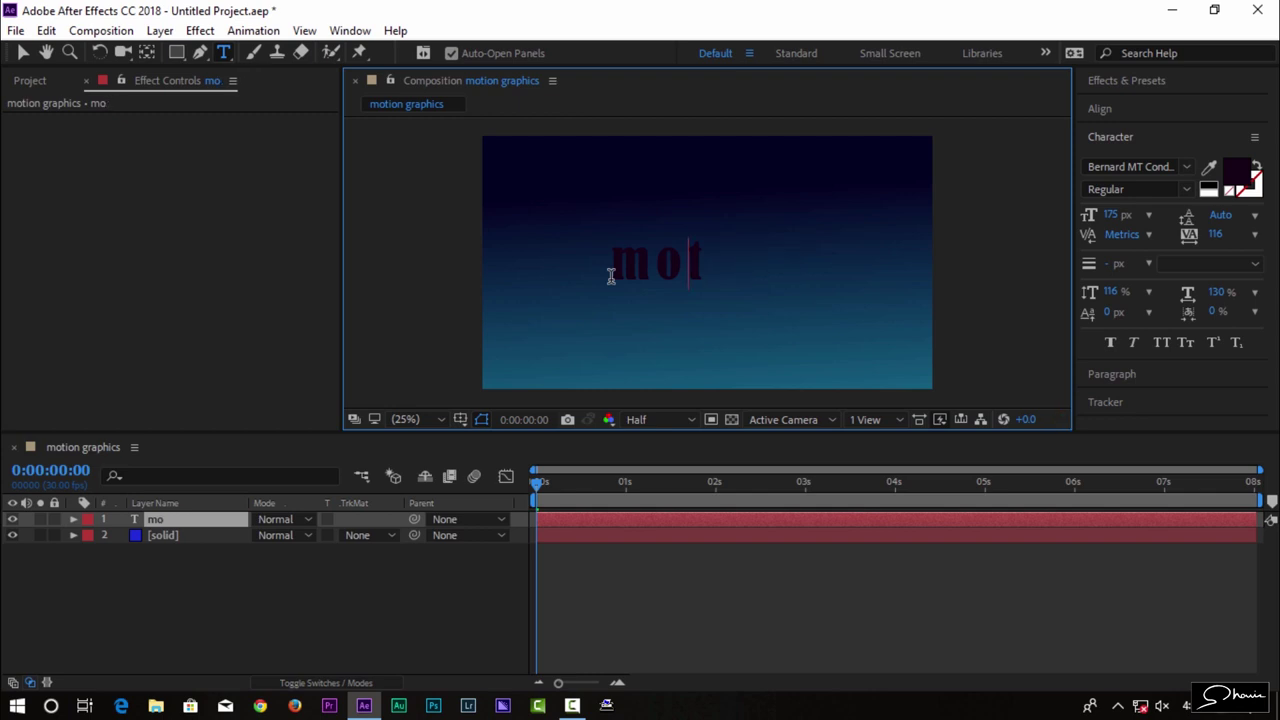
pyautogui.hotkey('ctrl', 'a')
pyautogui.press('BackSpace')
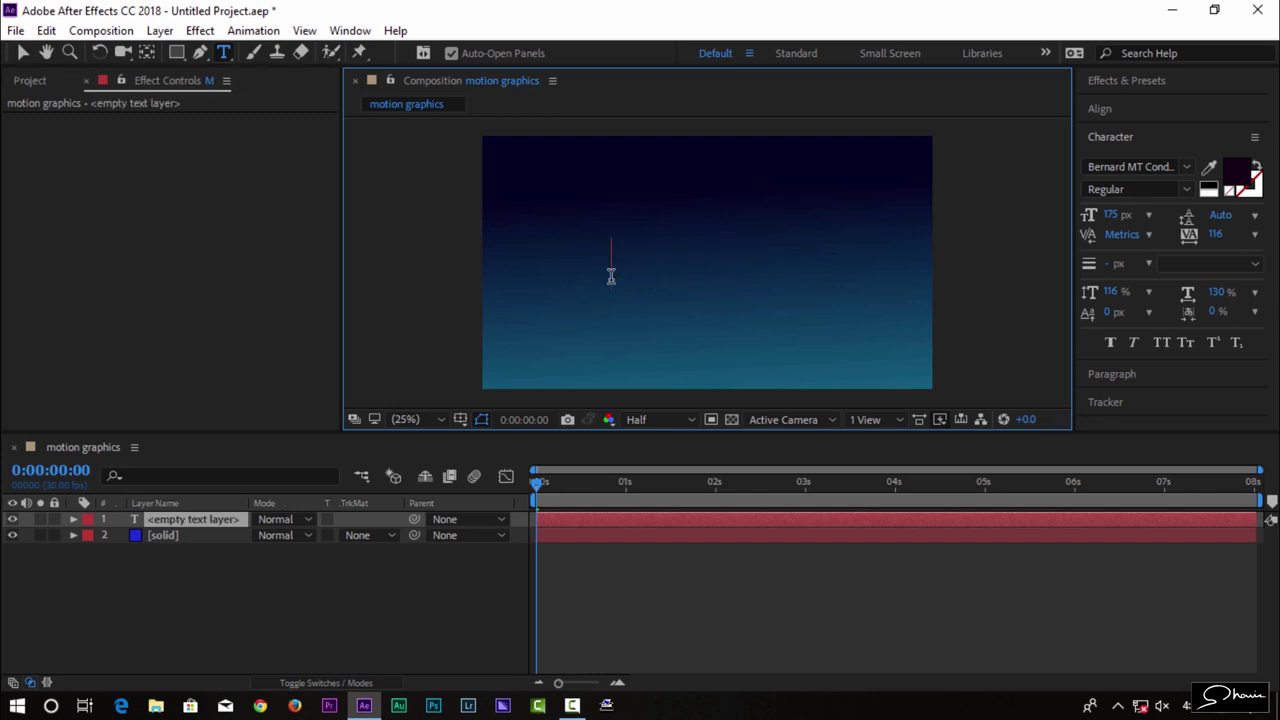
pyautogui.write('MOTION')
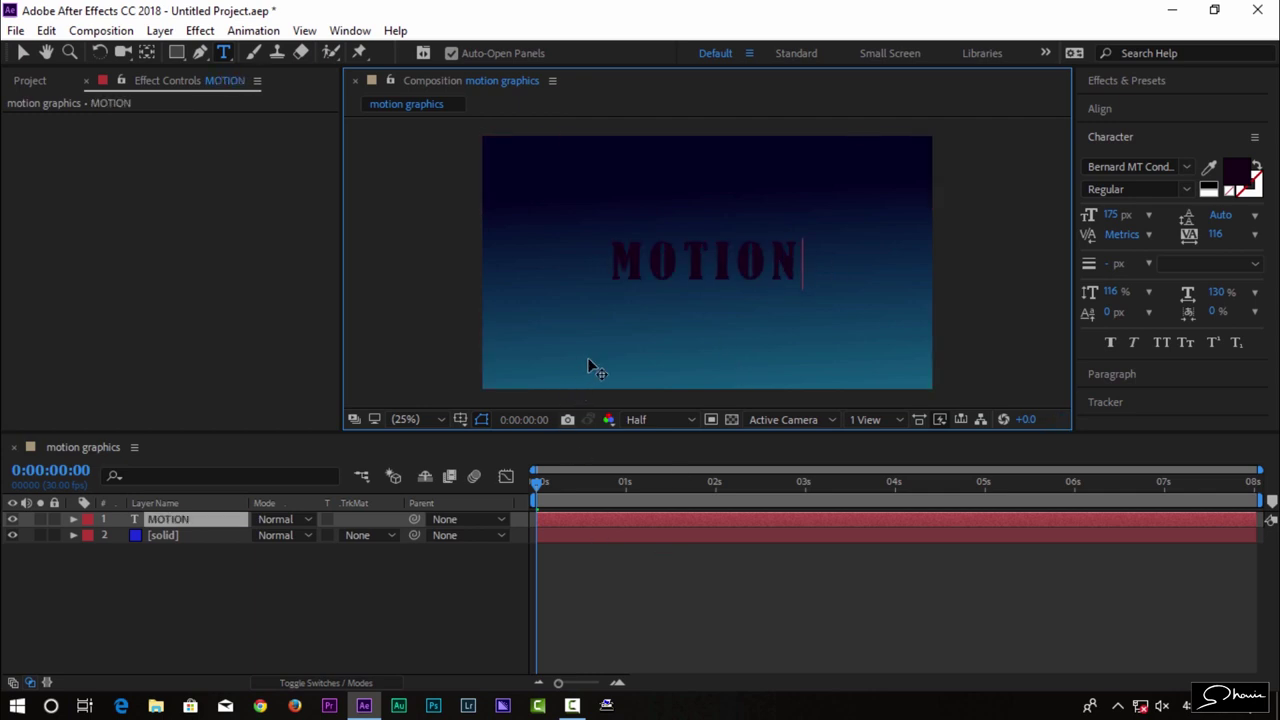
pyautogui.click(112, 456)
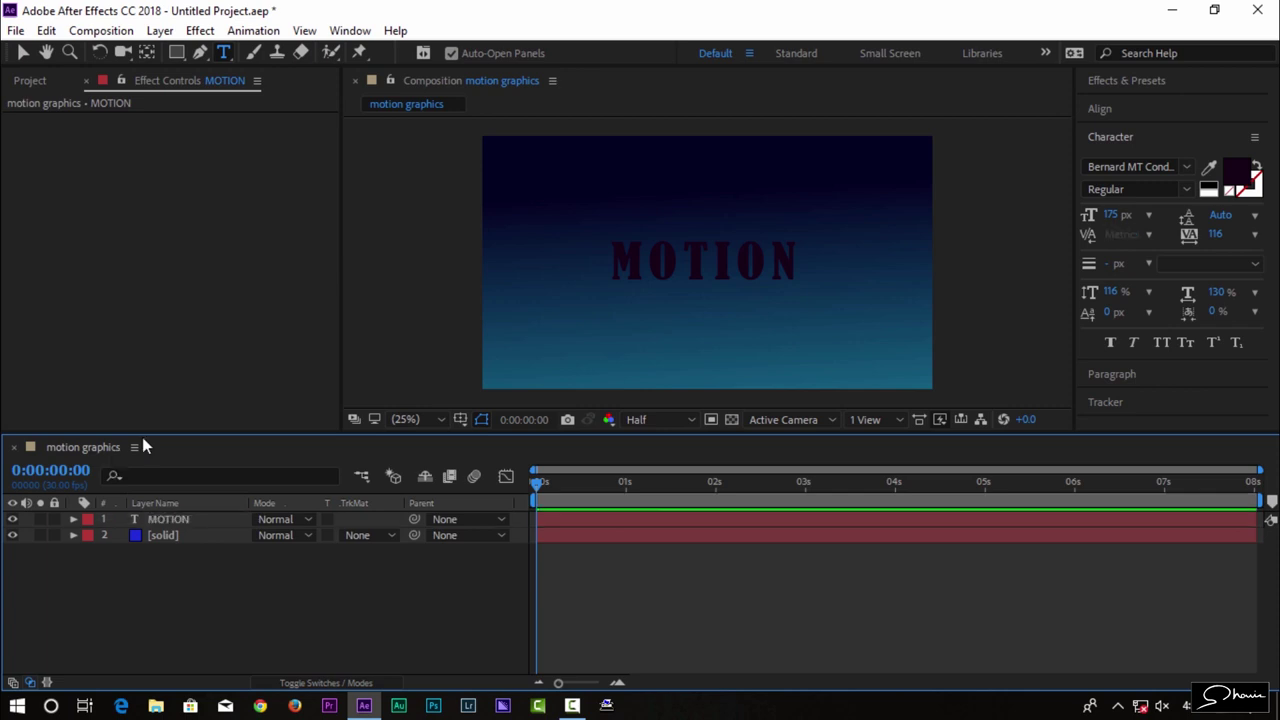
pyautogui.click(583, 325)
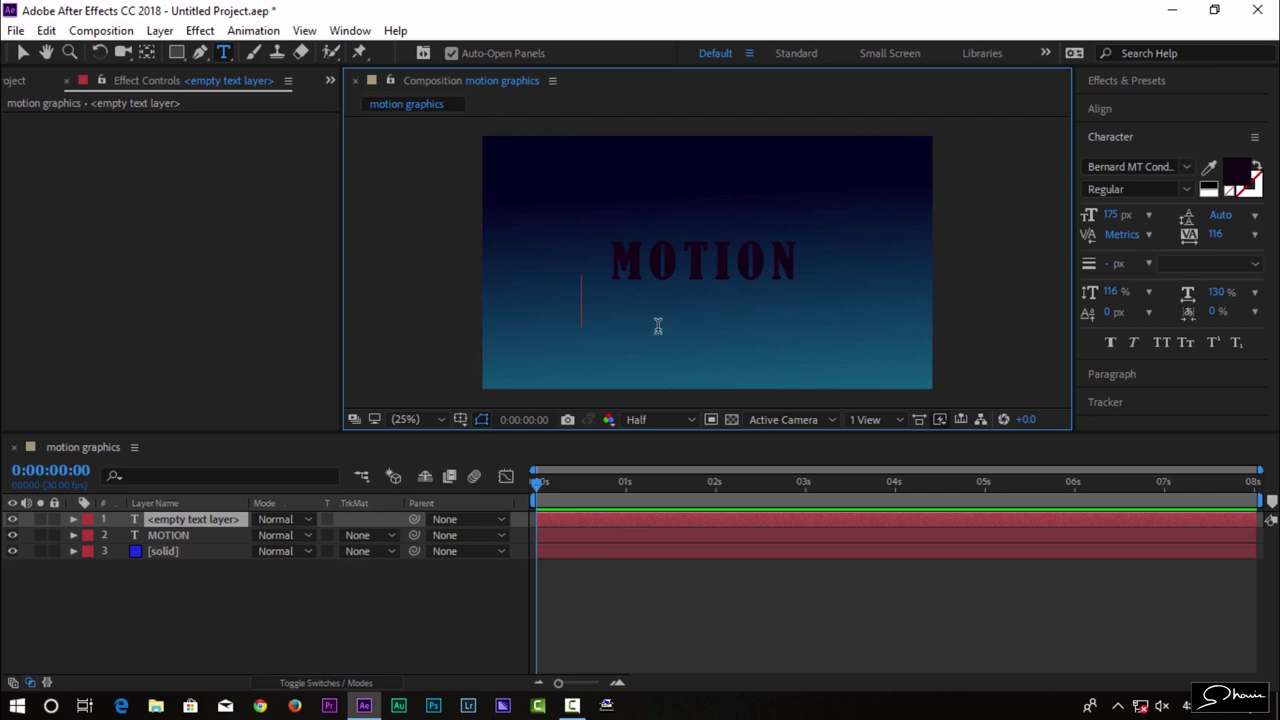
# Type GRAPHICS, colour it orange FFA800, then select the MOTION text.
pyautogui.write('GRAPHICS')
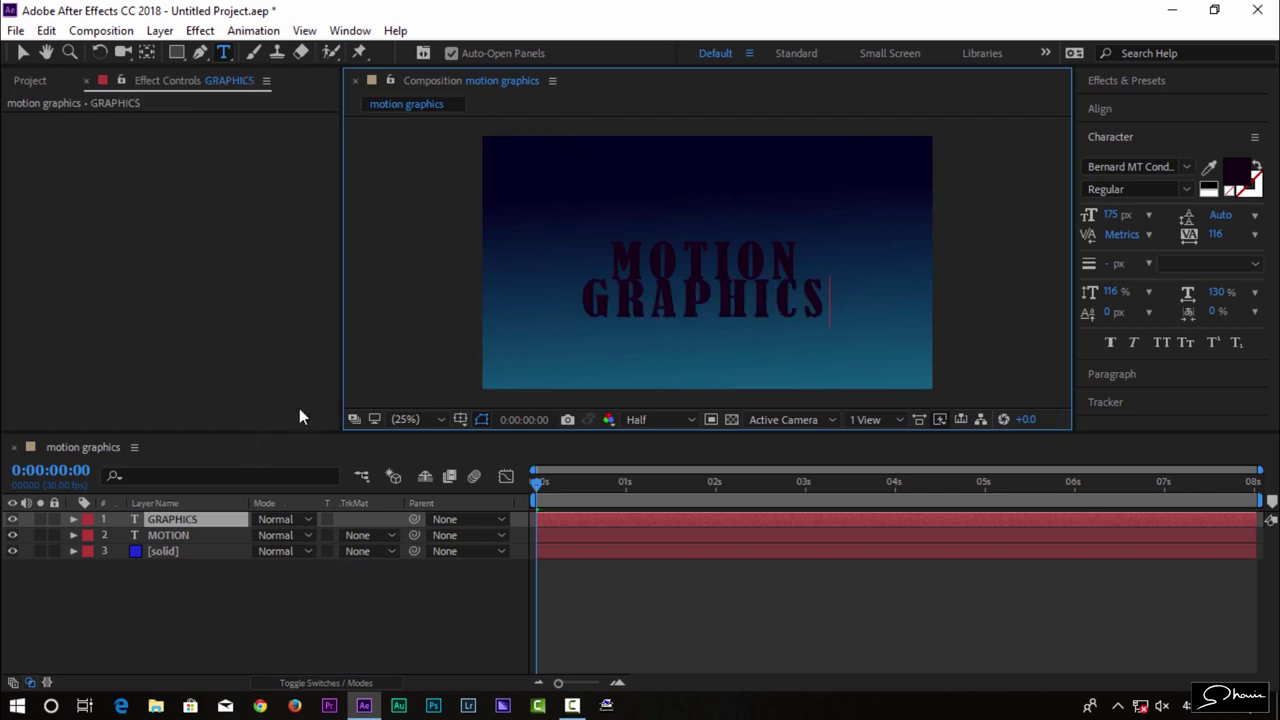
pyautogui.moveTo(828, 308); pyautogui.dragTo(567, 303)
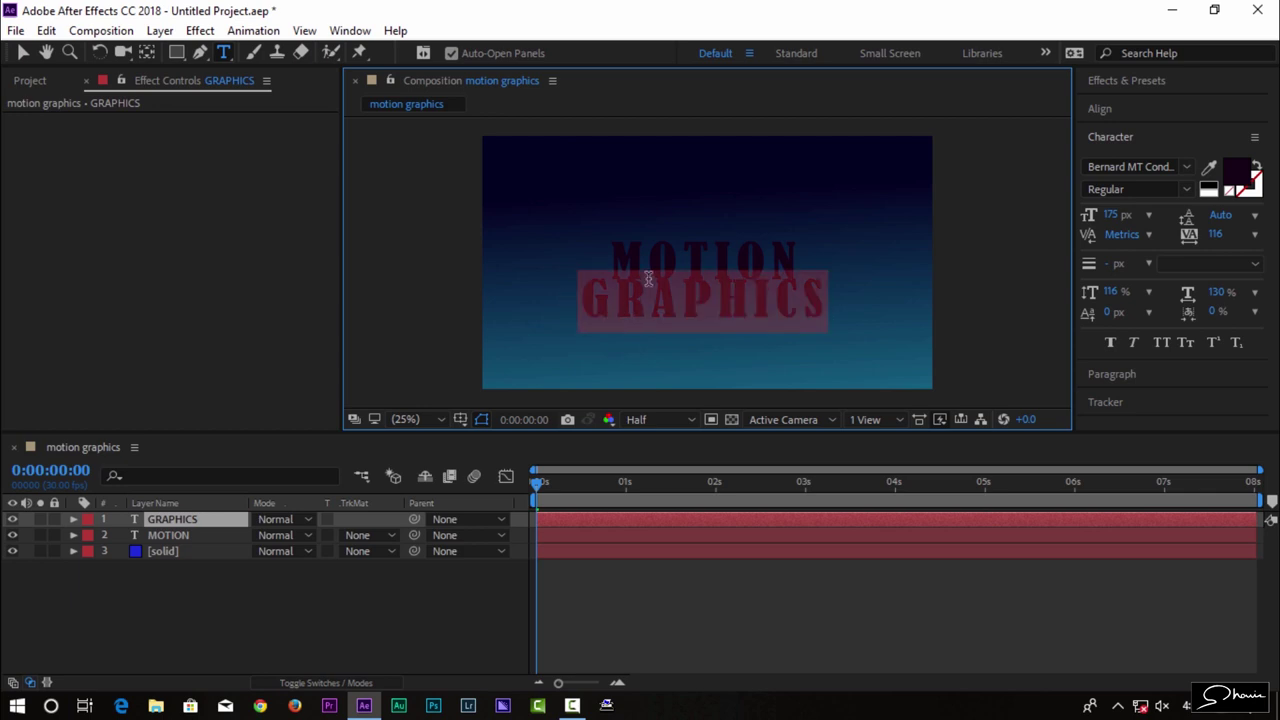
pyautogui.click(1238, 172)
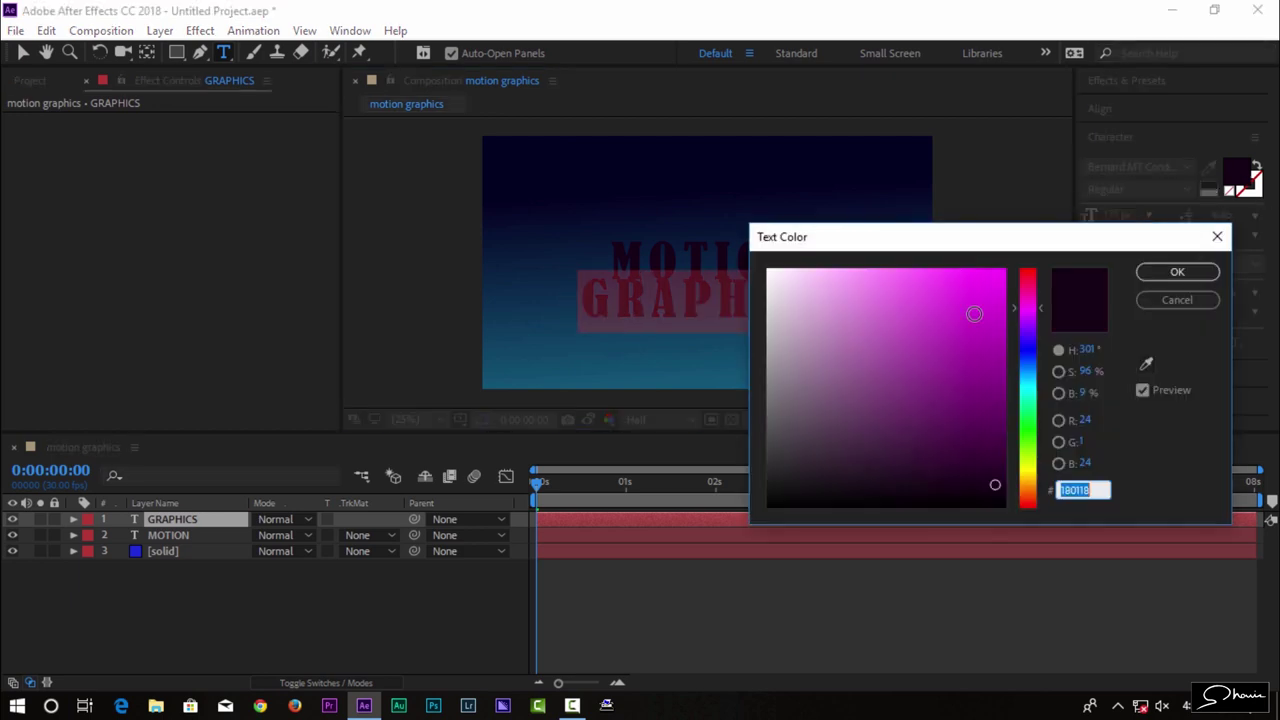
pyautogui.moveTo(1031, 375); pyautogui.dragTo(1038, 488)
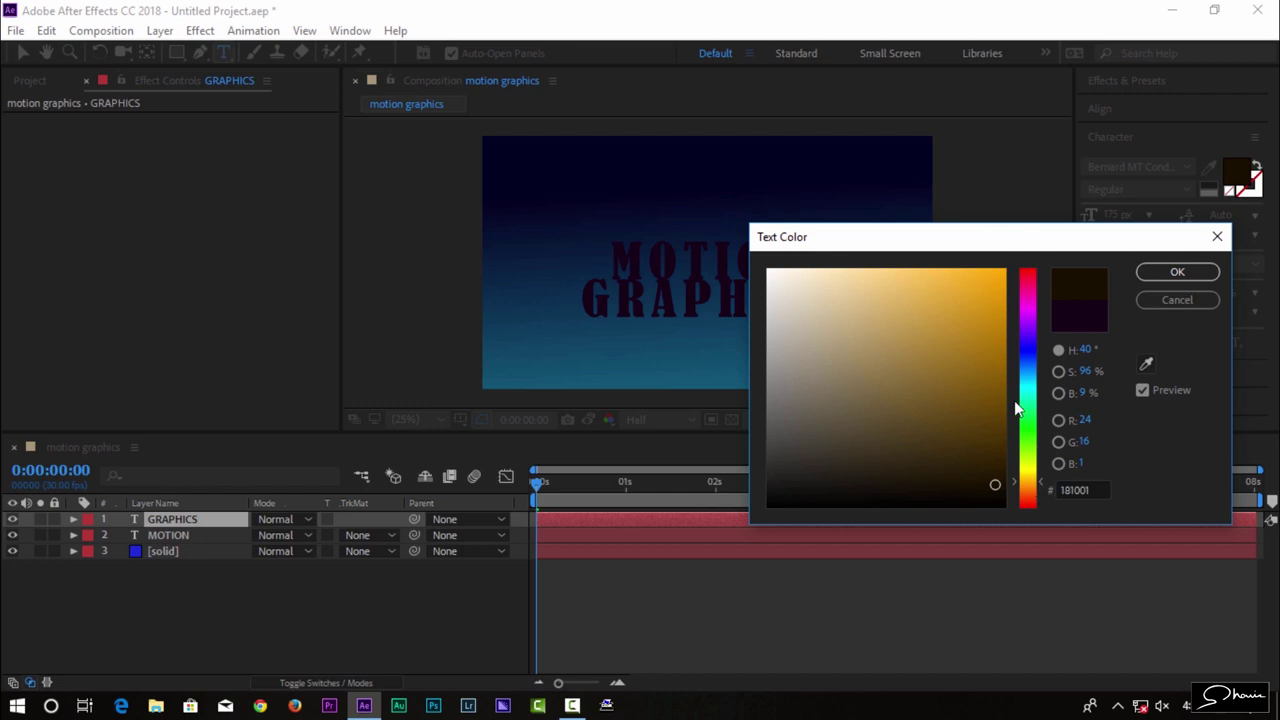
pyautogui.click(1027, 405)
pyautogui.moveTo(974, 289); pyautogui.dragTo(1003, 270)
pyautogui.click(1031, 471)
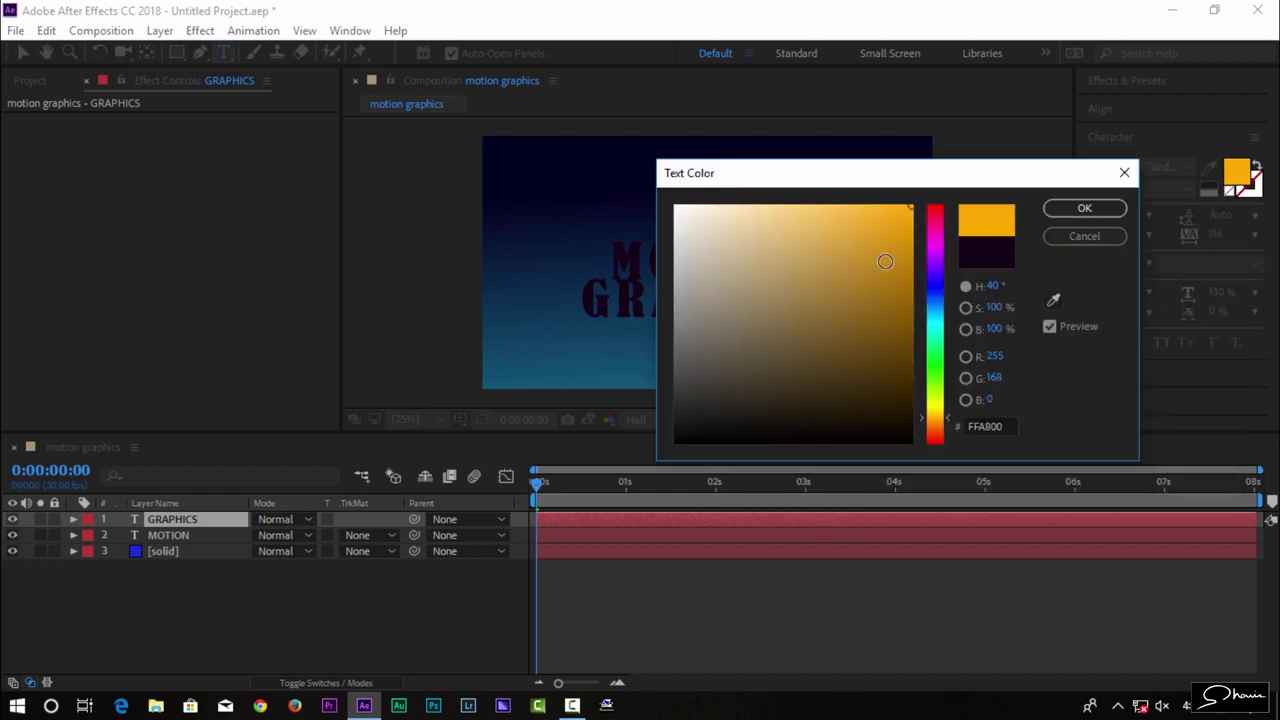
pyautogui.click(1084, 208)
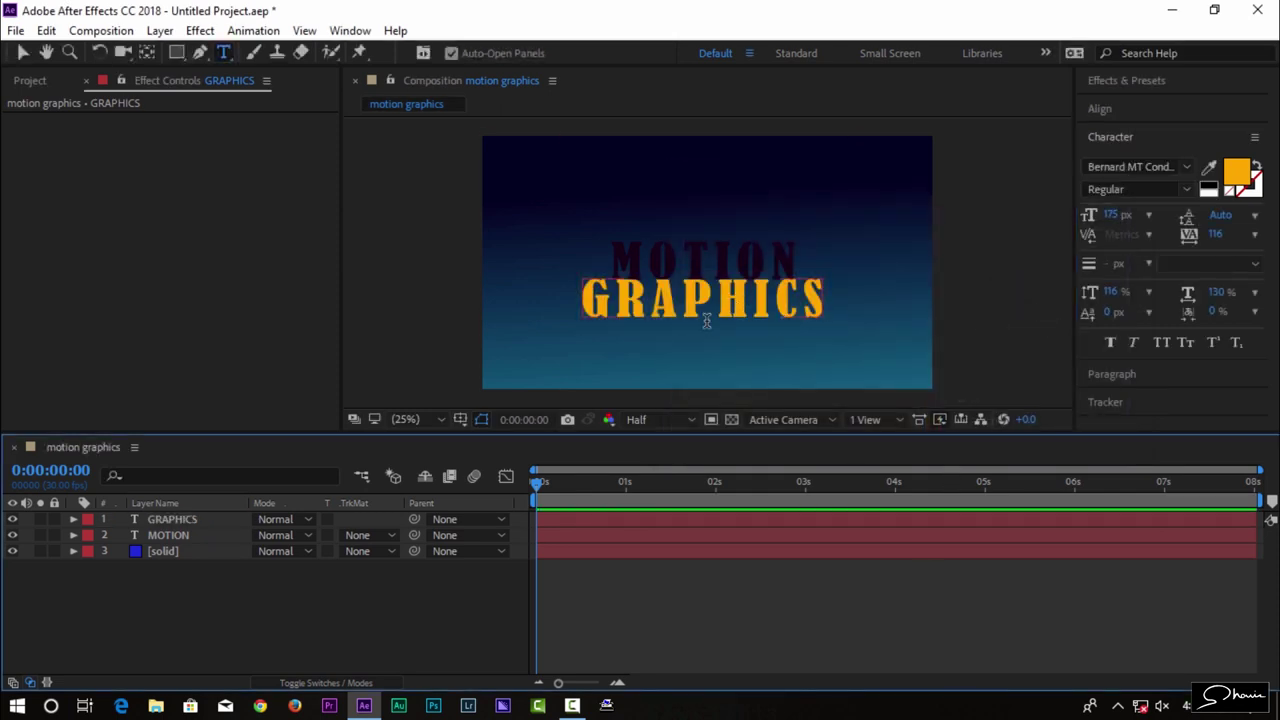
pyautogui.click(165, 535)
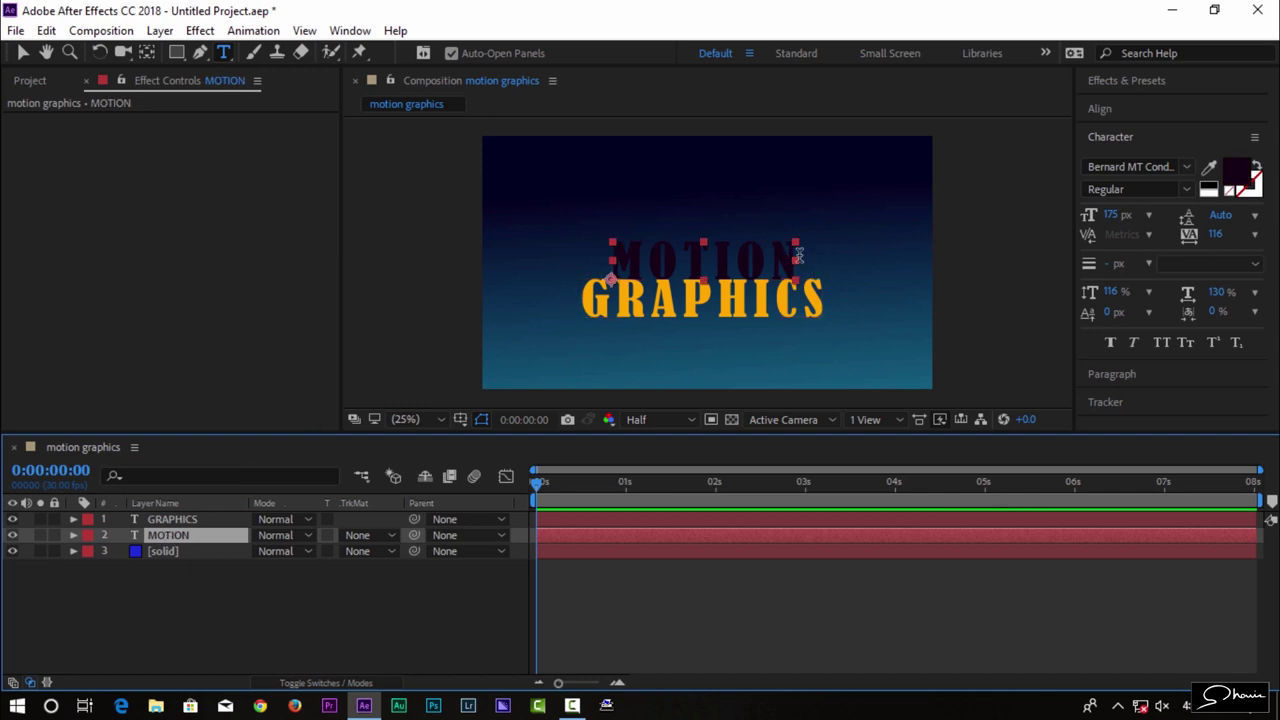
pyautogui.moveTo(798, 256); pyautogui.dragTo(543, 263)
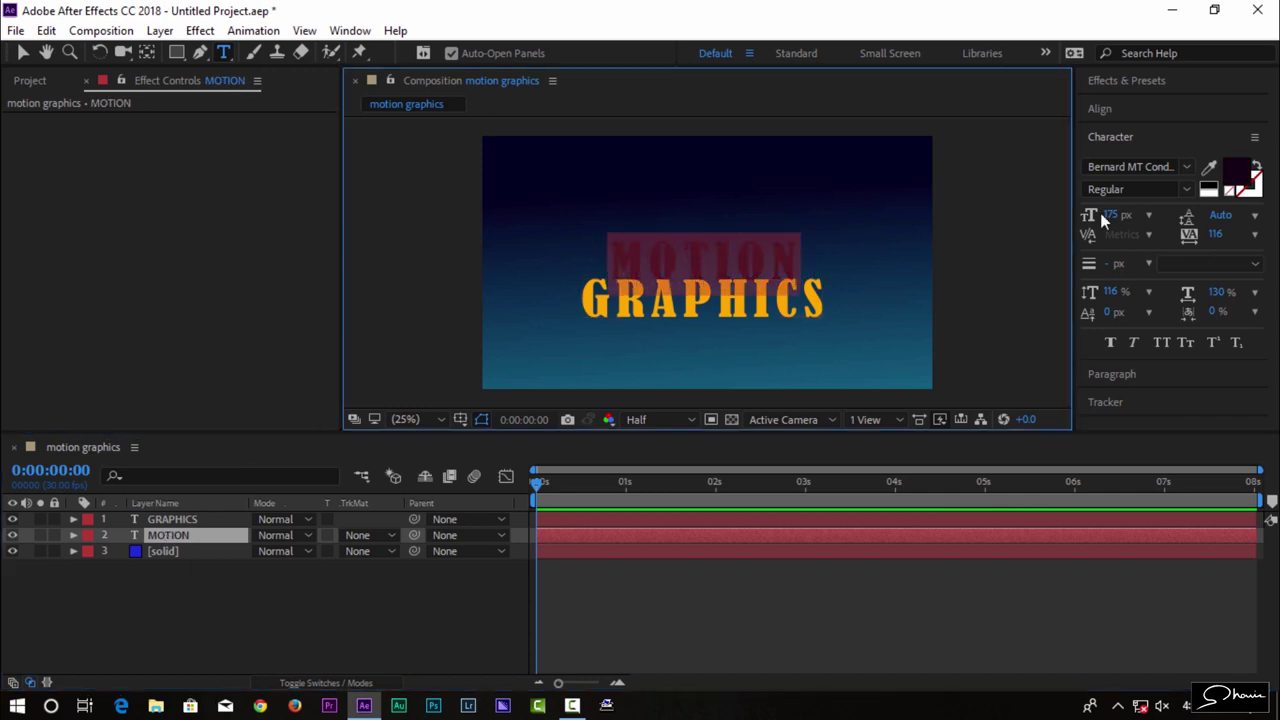
# Set the MOTION text fill to white FFFFFF and deselect the layers.
pyautogui.click(1237, 172)
pyautogui.click(756, 267)
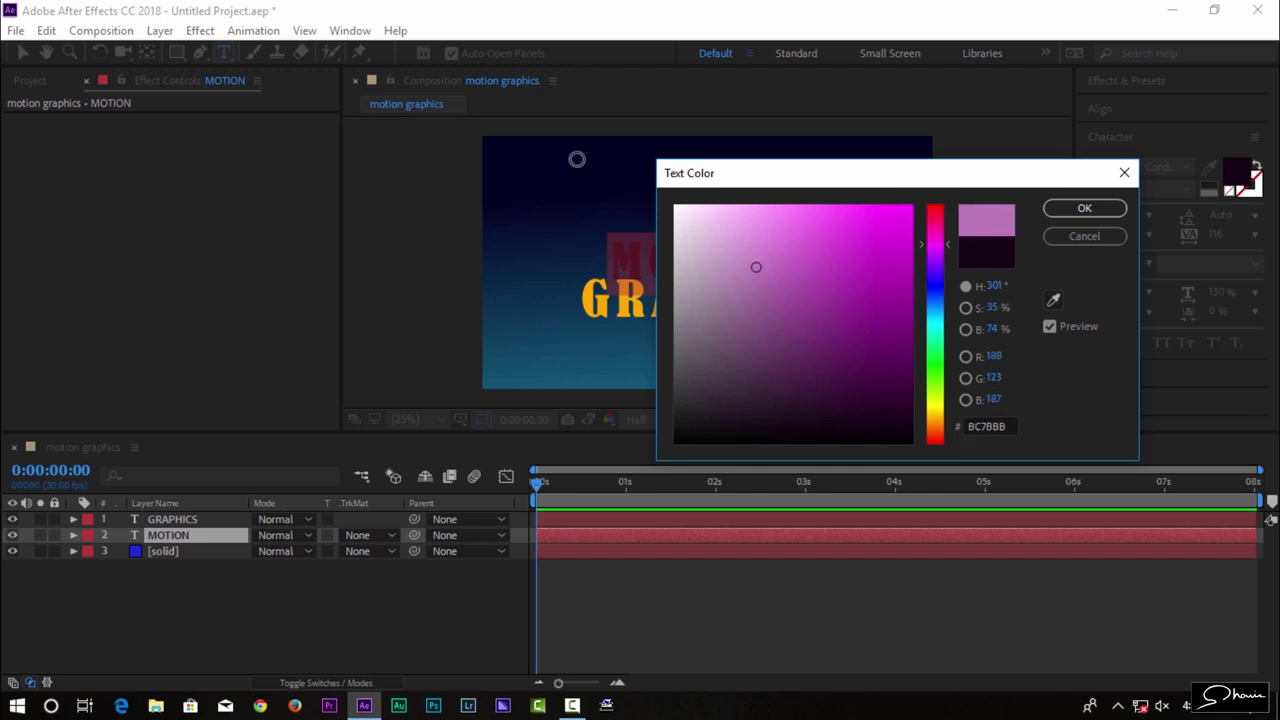
pyautogui.moveTo(576, 159); pyautogui.dragTo(377, 186)
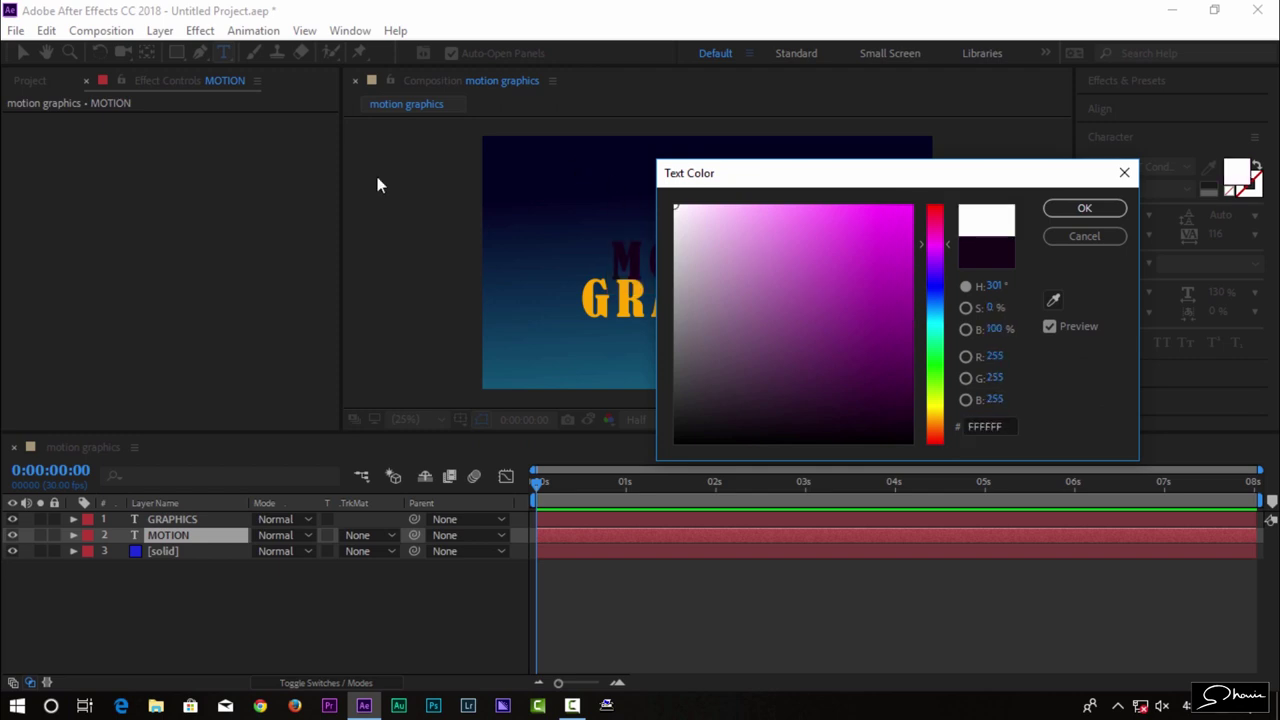
pyautogui.click(1084, 208)
pyautogui.click(878, 562)
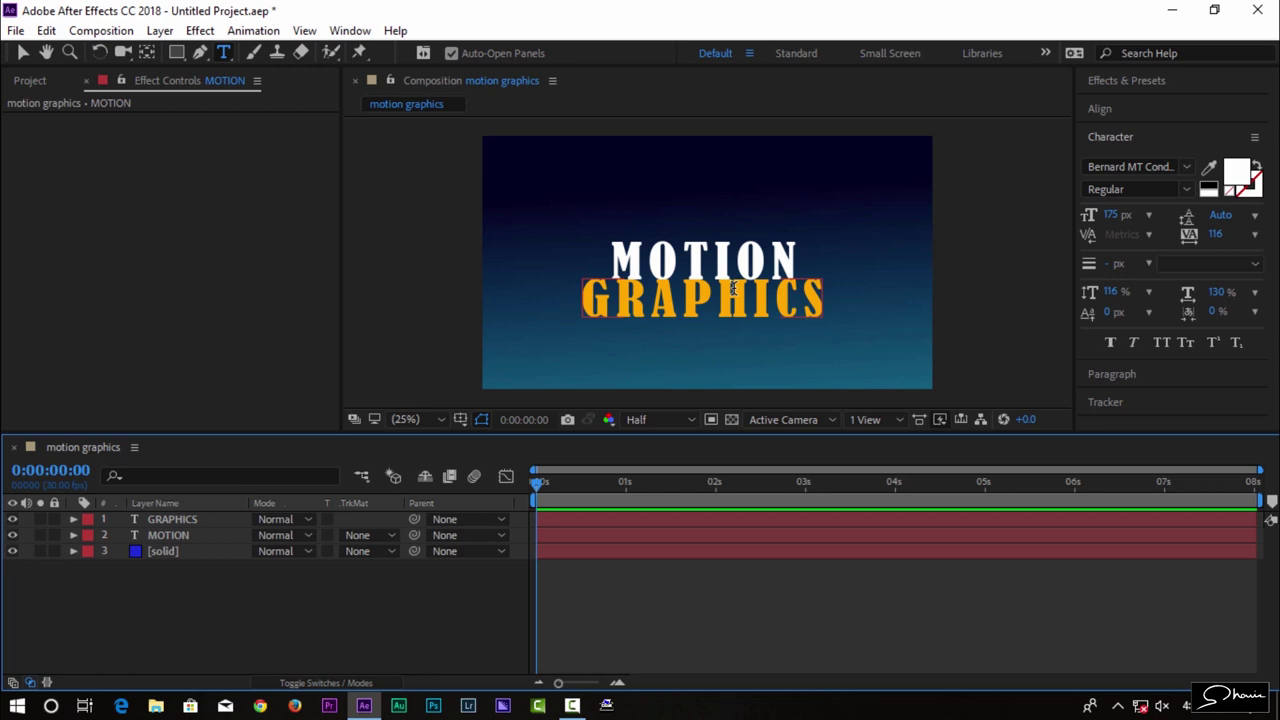
# Centre the GRAPHICS anchor point and resize the GRAPHICS text in the viewer.
pyautogui.click(192, 519)
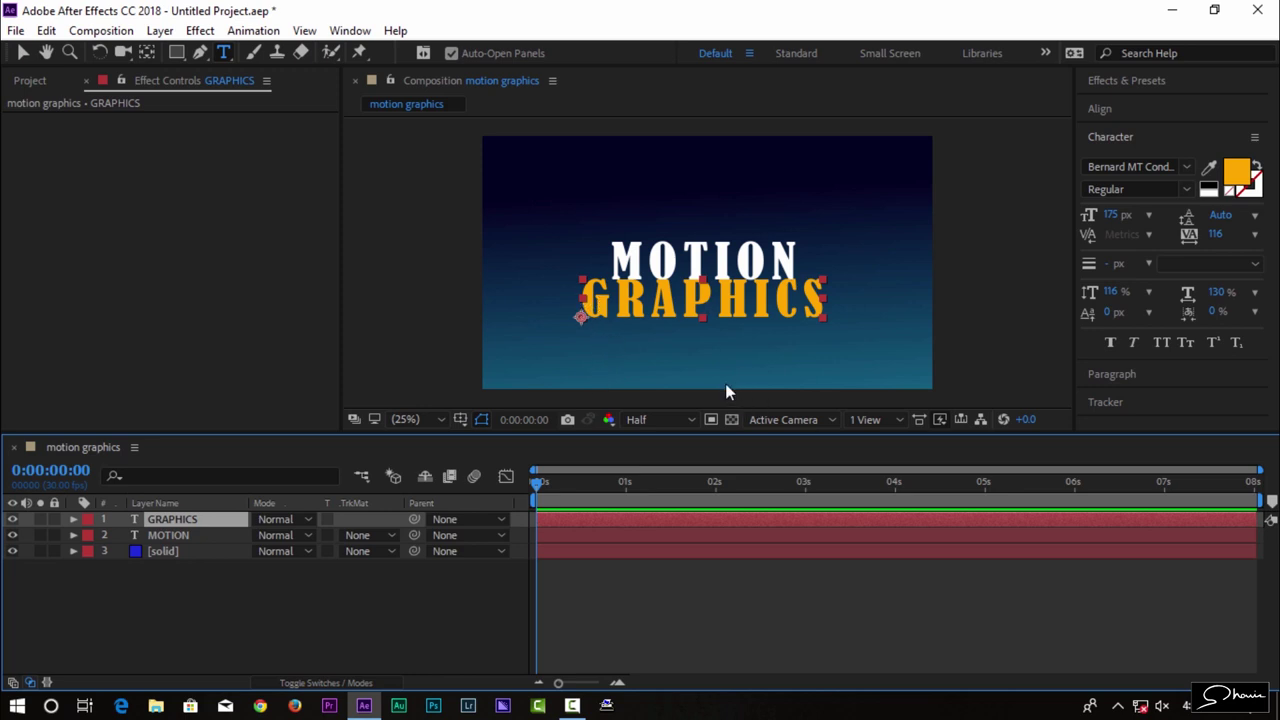
pyautogui.hotkey('ctrl', 'alt', 'Home')
pyautogui.press('capslock')
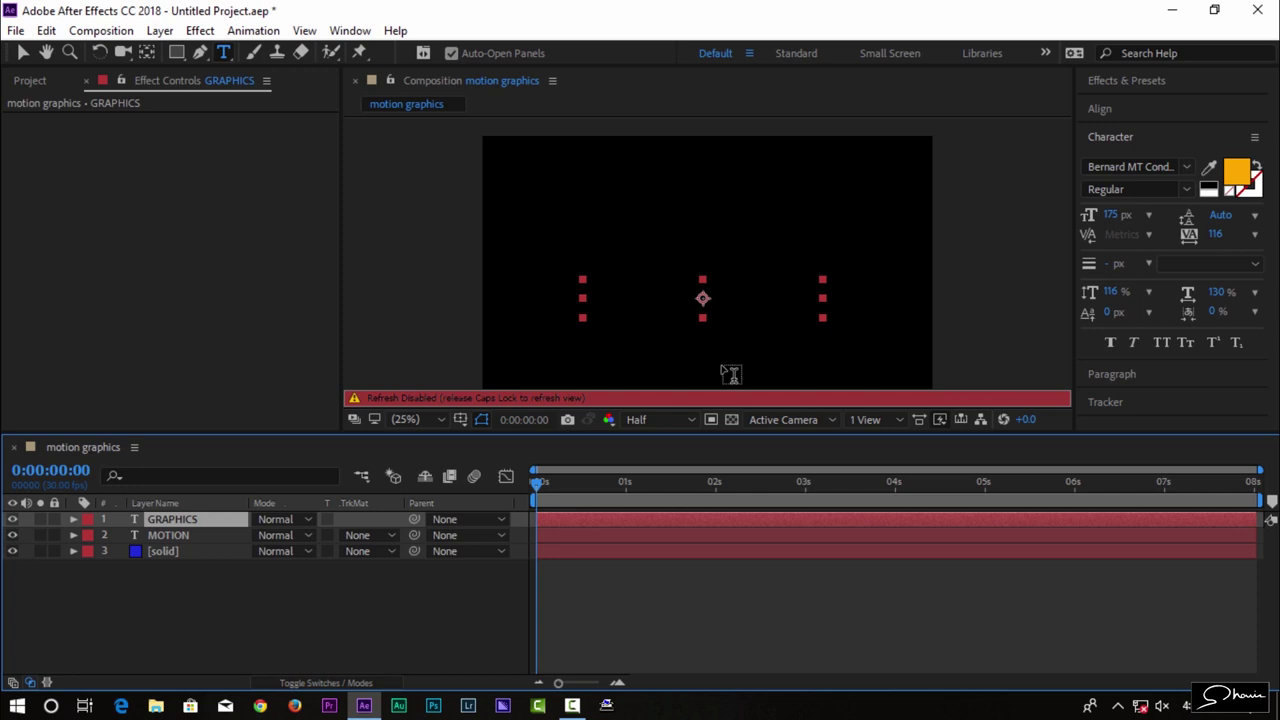
pyautogui.press('capslock')
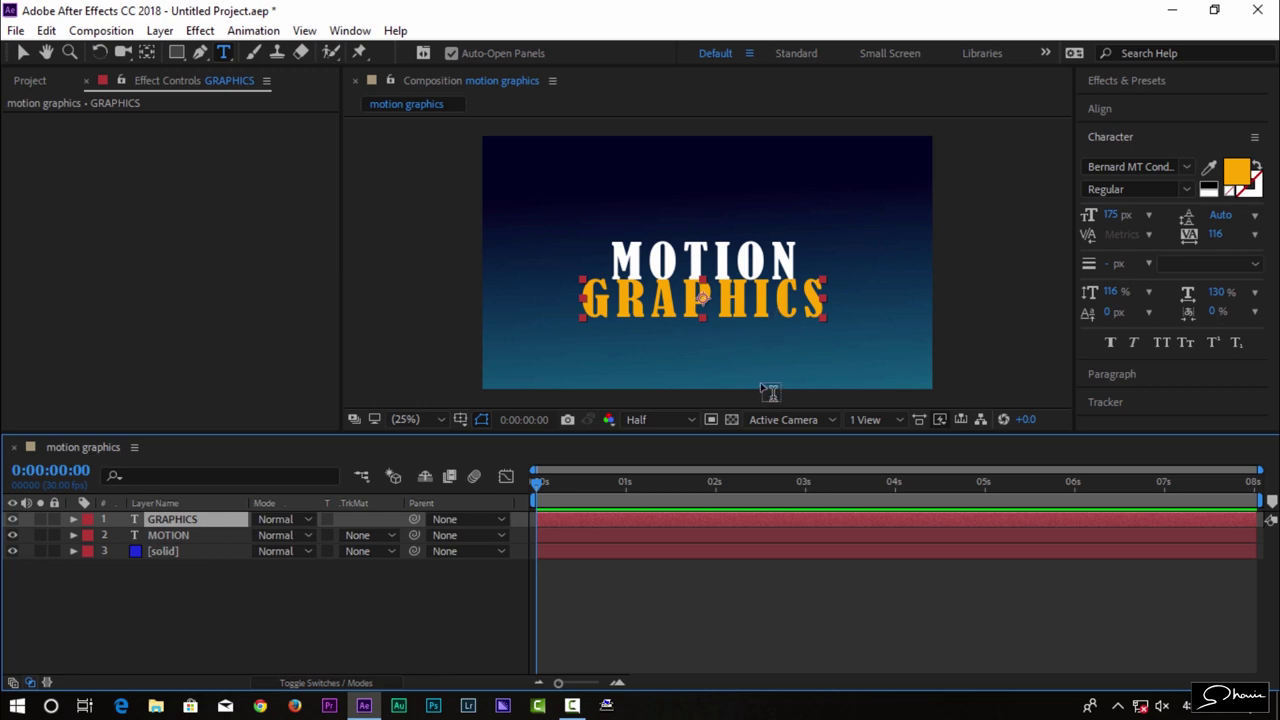
pyautogui.press('v')
pyautogui.moveTo(821, 313); pyautogui.dragTo(768, 306)
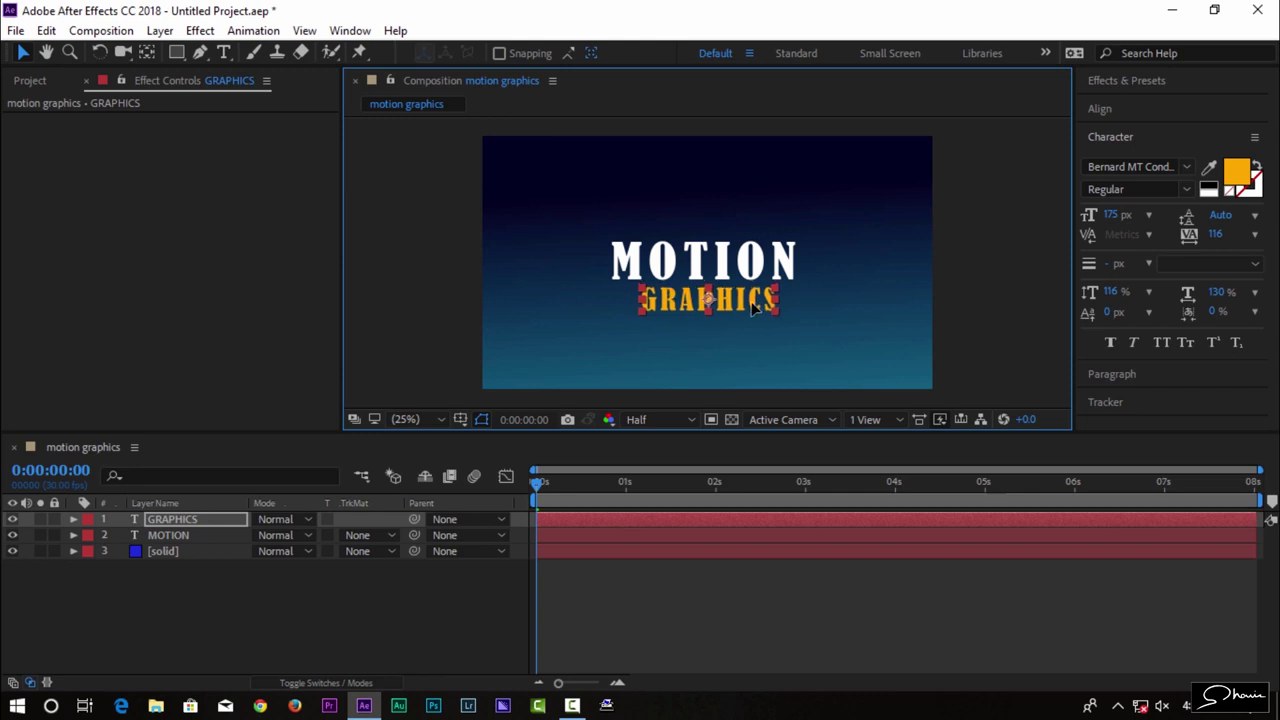
pyautogui.click(741, 597)
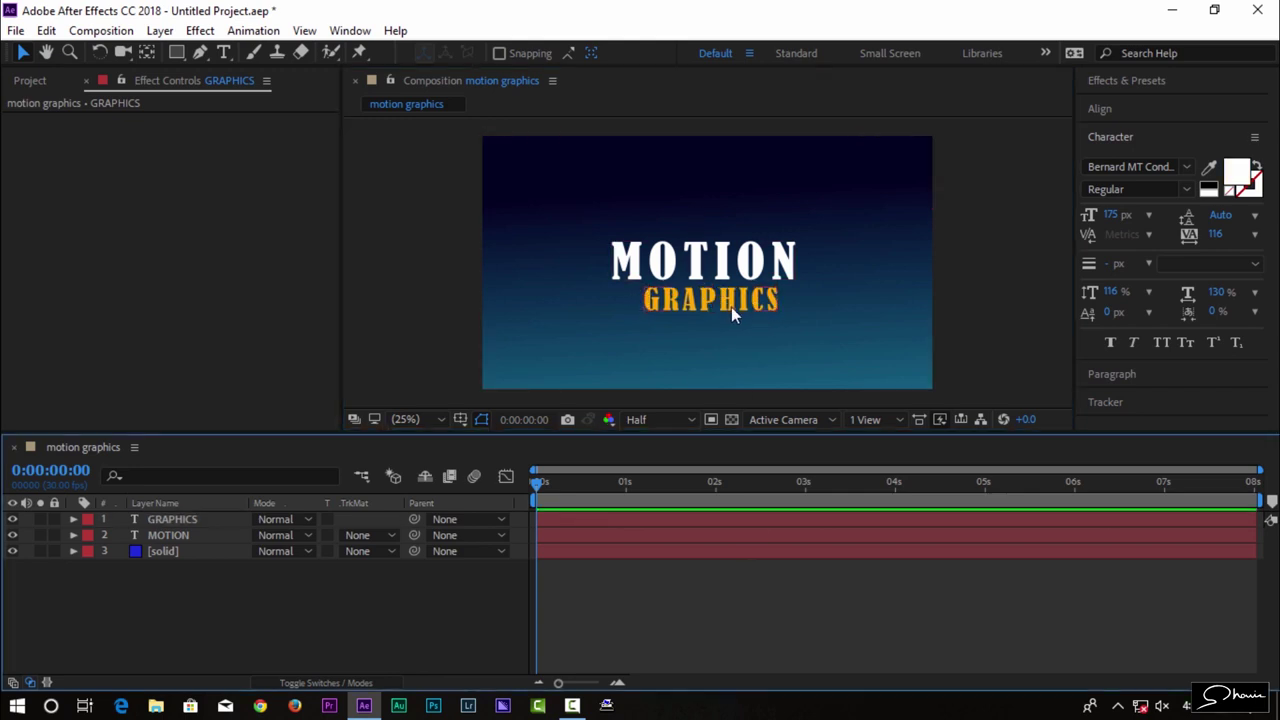
# Stretch the GRAPHICS text wider to match the MOTION text's width.
pyautogui.click(216, 520)
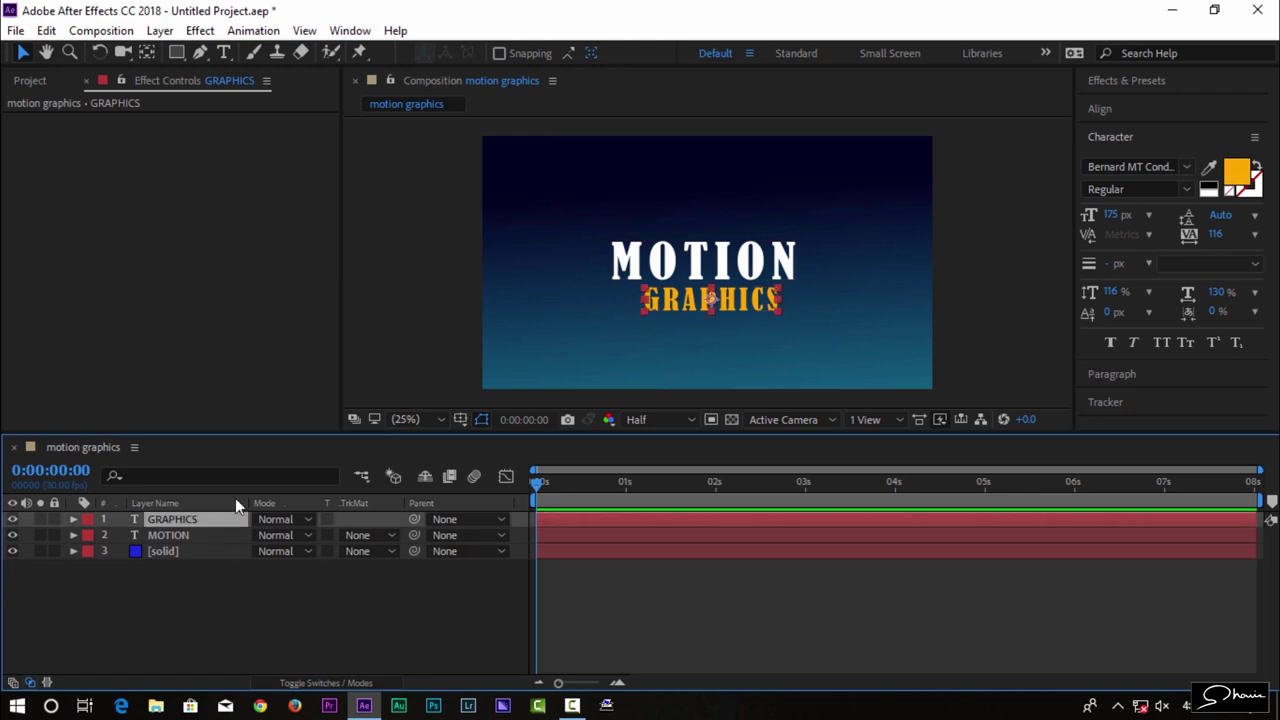
pyautogui.click(188, 532)
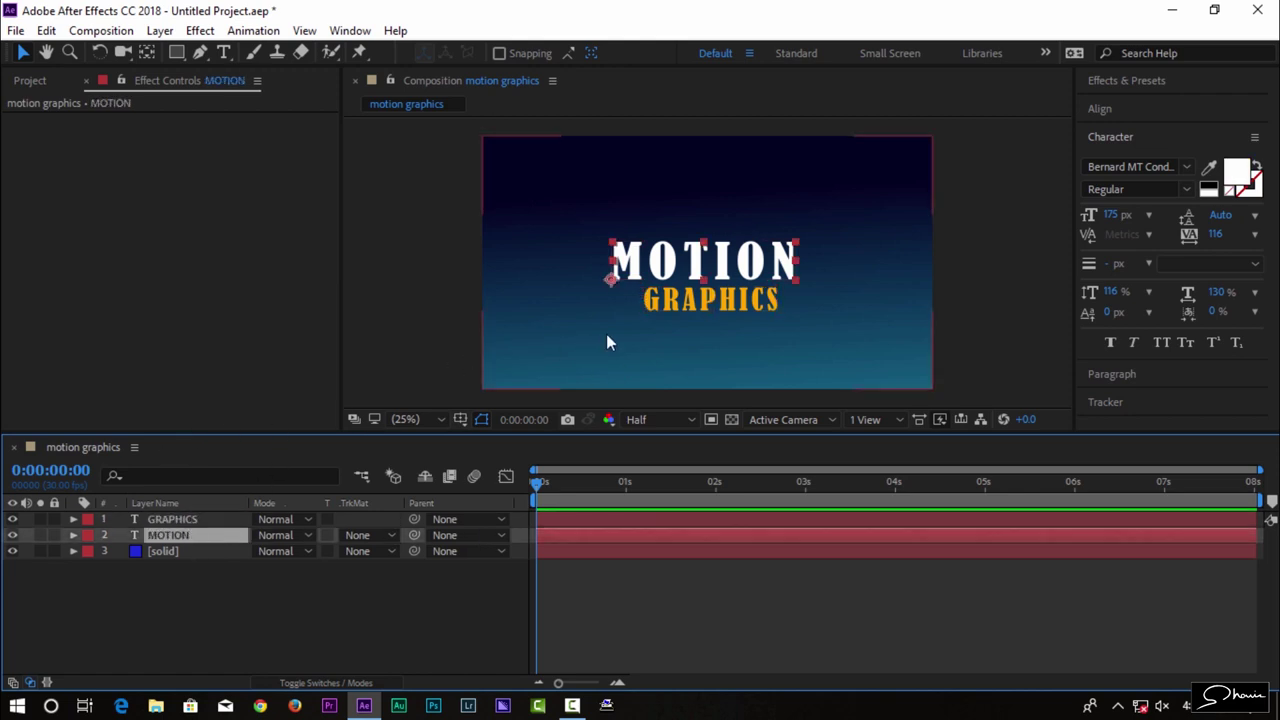
pyautogui.click(745, 308)
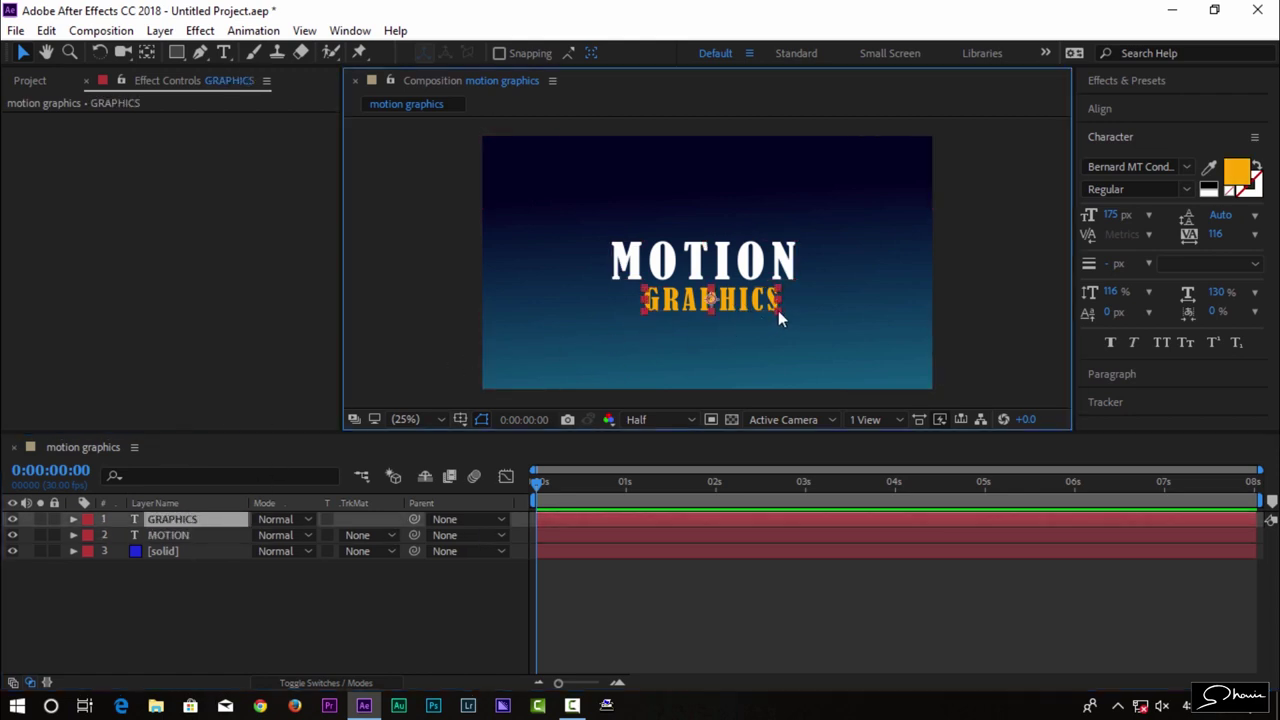
pyautogui.moveTo(778, 310); pyautogui.dragTo(792, 314)
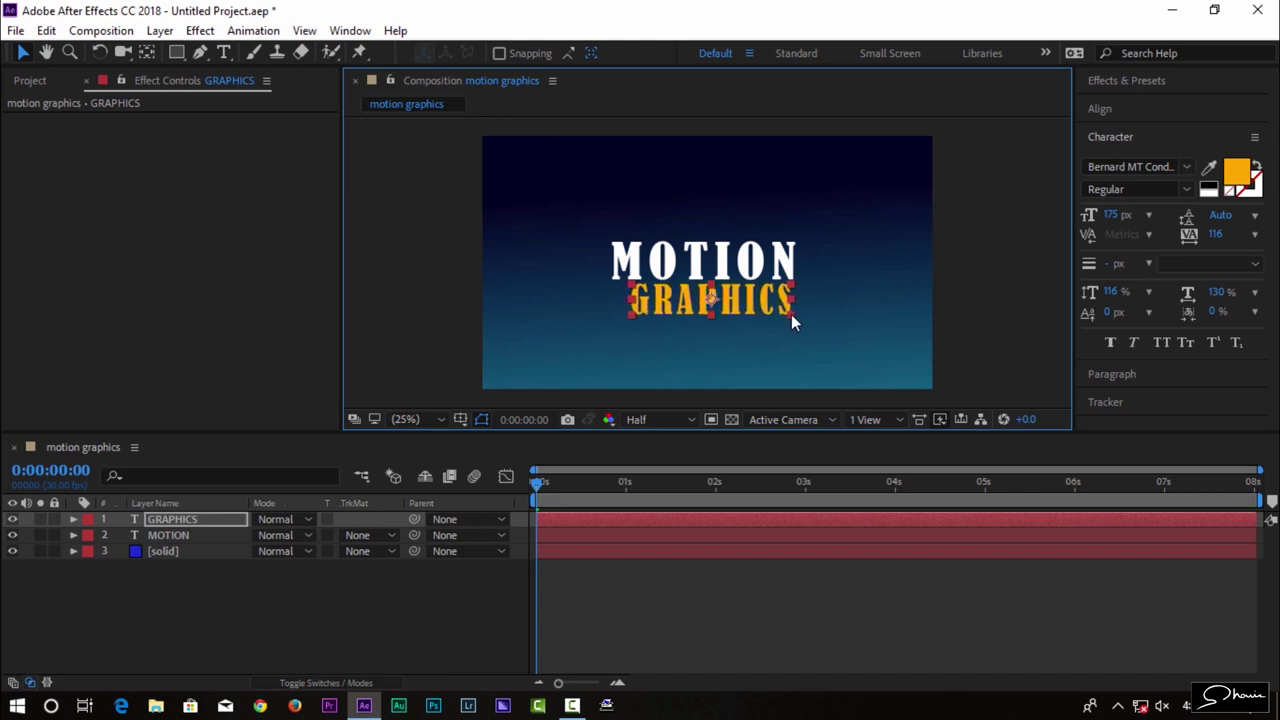
pyautogui.click(765, 270)
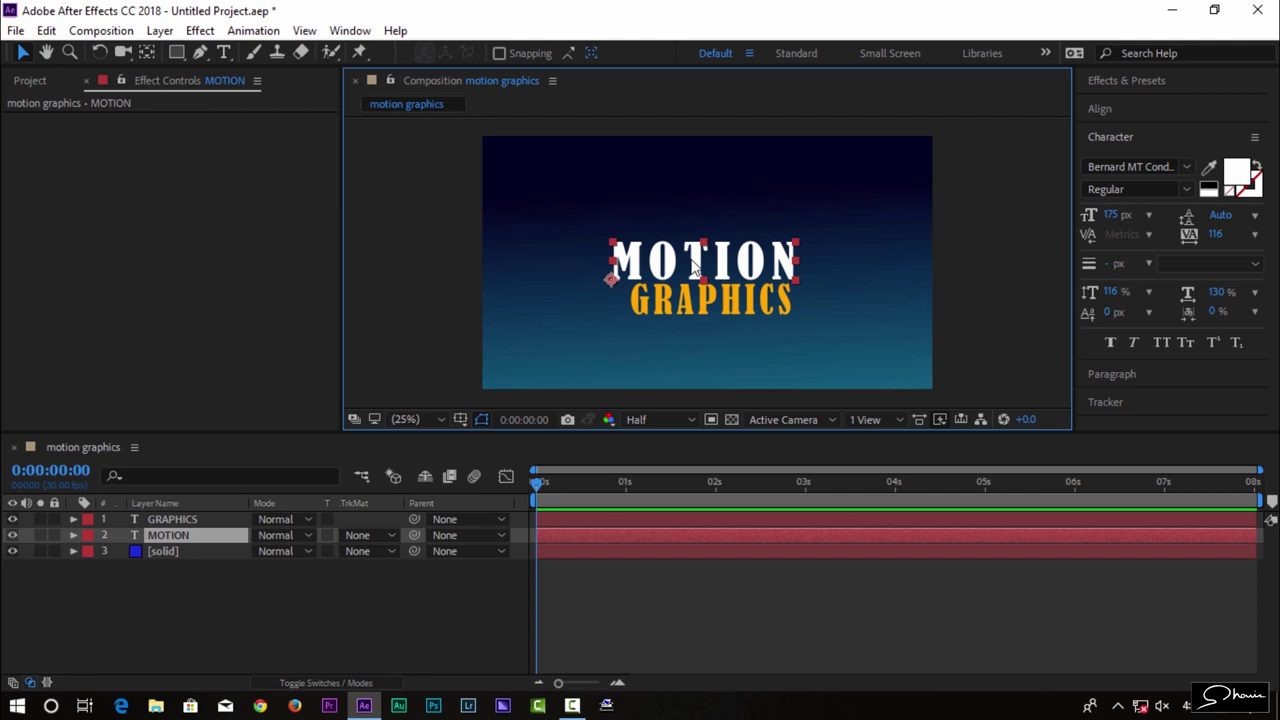
# Centre MOTION's anchor point, scale it down small, and expand the Align panel.
pyautogui.hotkey('ctrl', 'alt', 'Home')
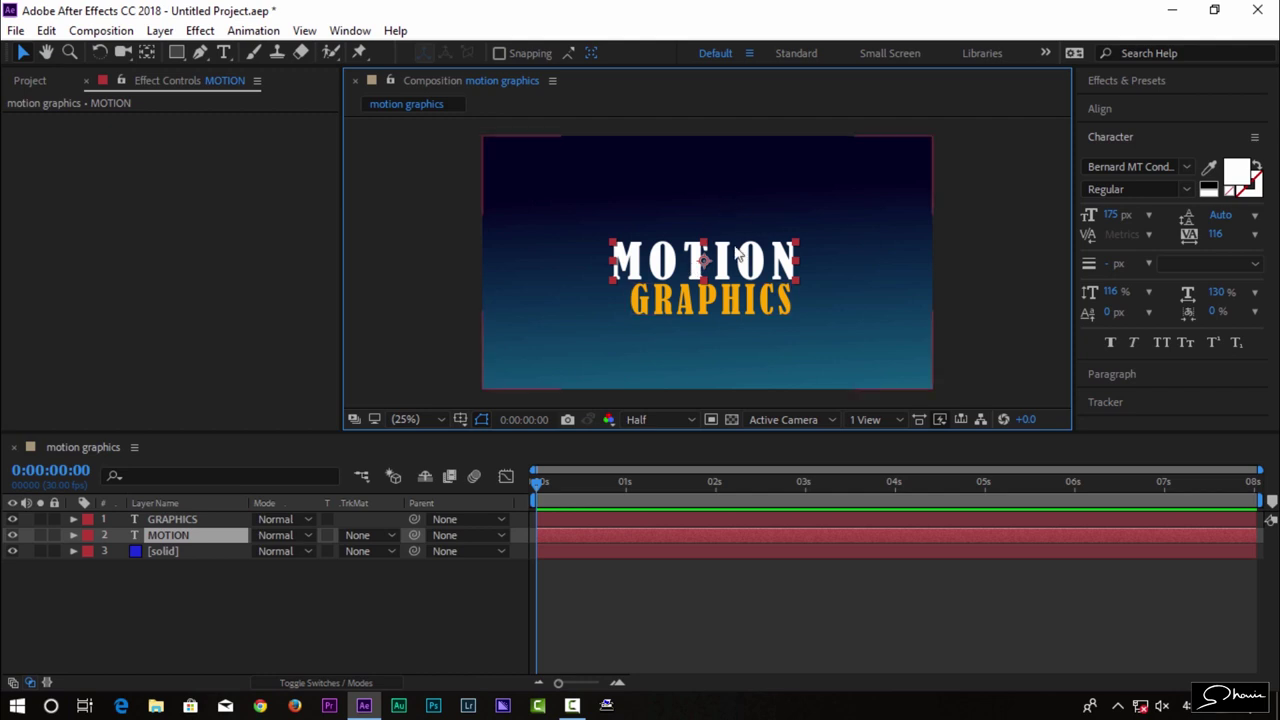
pyautogui.press('alt+shift+KP_Subtract')
pyautogui.press('alt+shift+KP_Subtract')
pyautogui.press('alt+shift+KP_Subtract')
pyautogui.press('alt+shift+KP_Subtract')
pyautogui.press('alt+shift+KP_Subtract')
pyautogui.press('alt+shift+KP_Subtract')
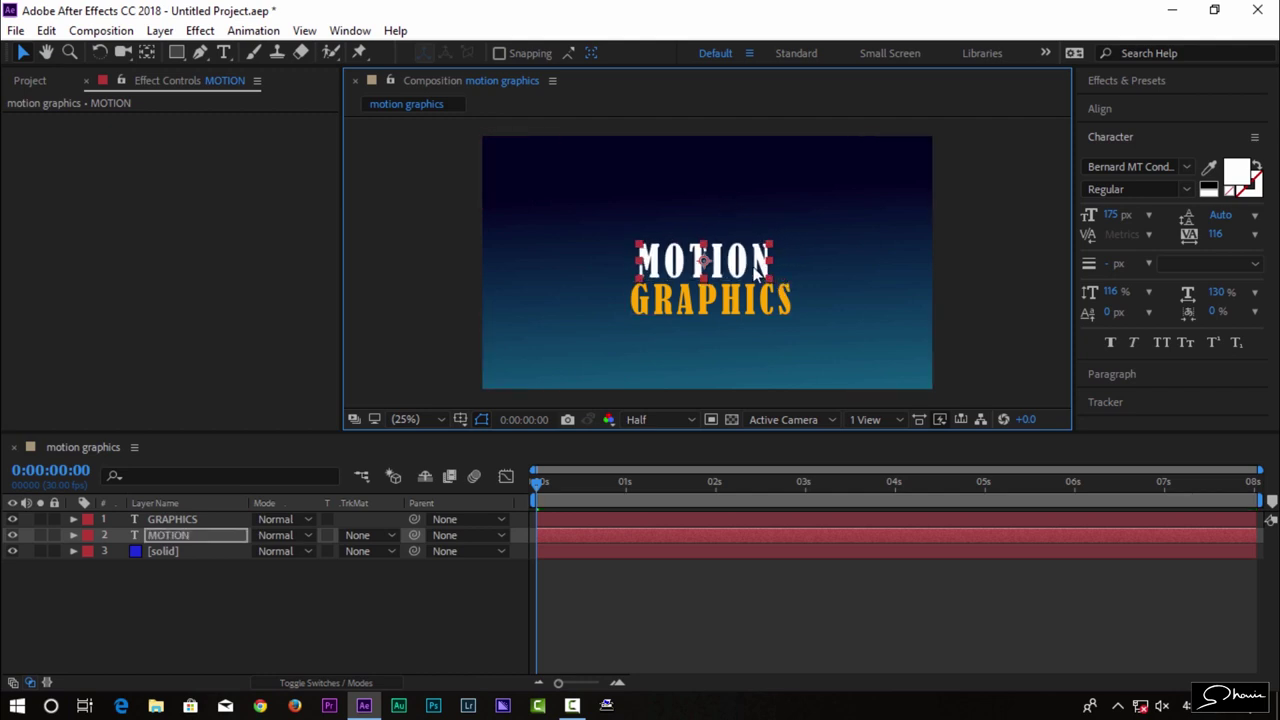
pyautogui.press('alt+shift+KP_Add')
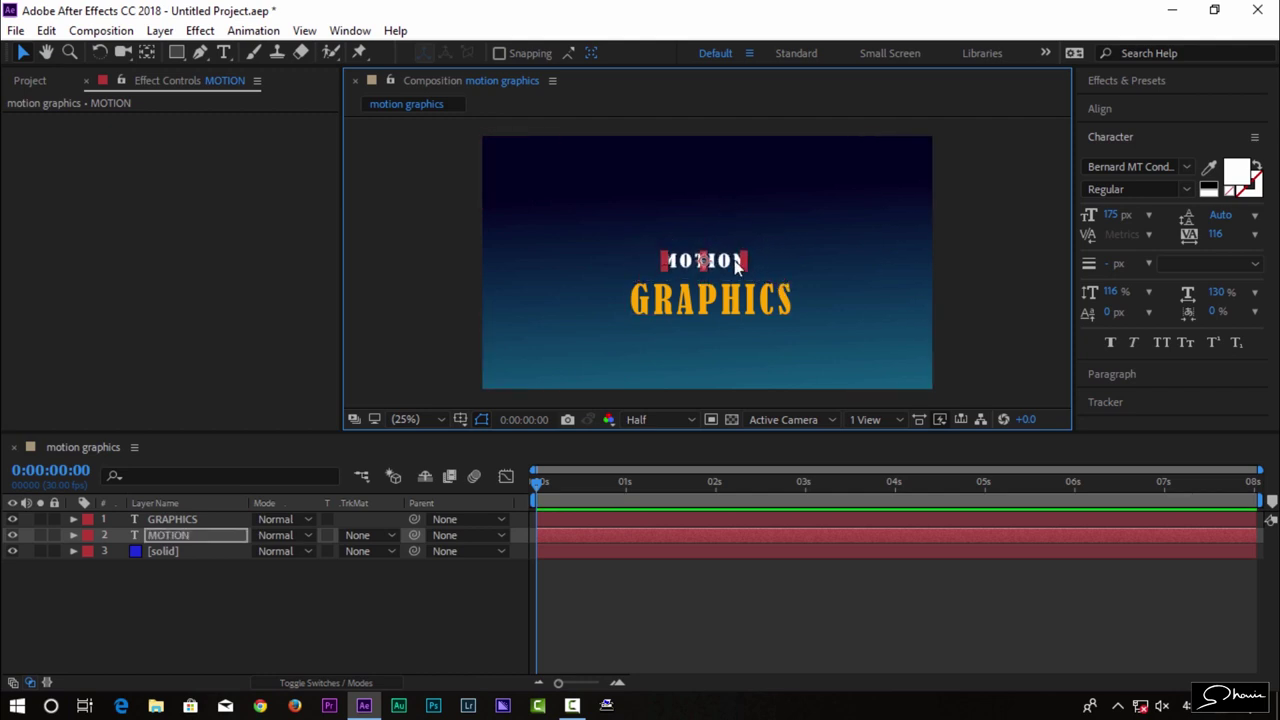
pyautogui.click(741, 613)
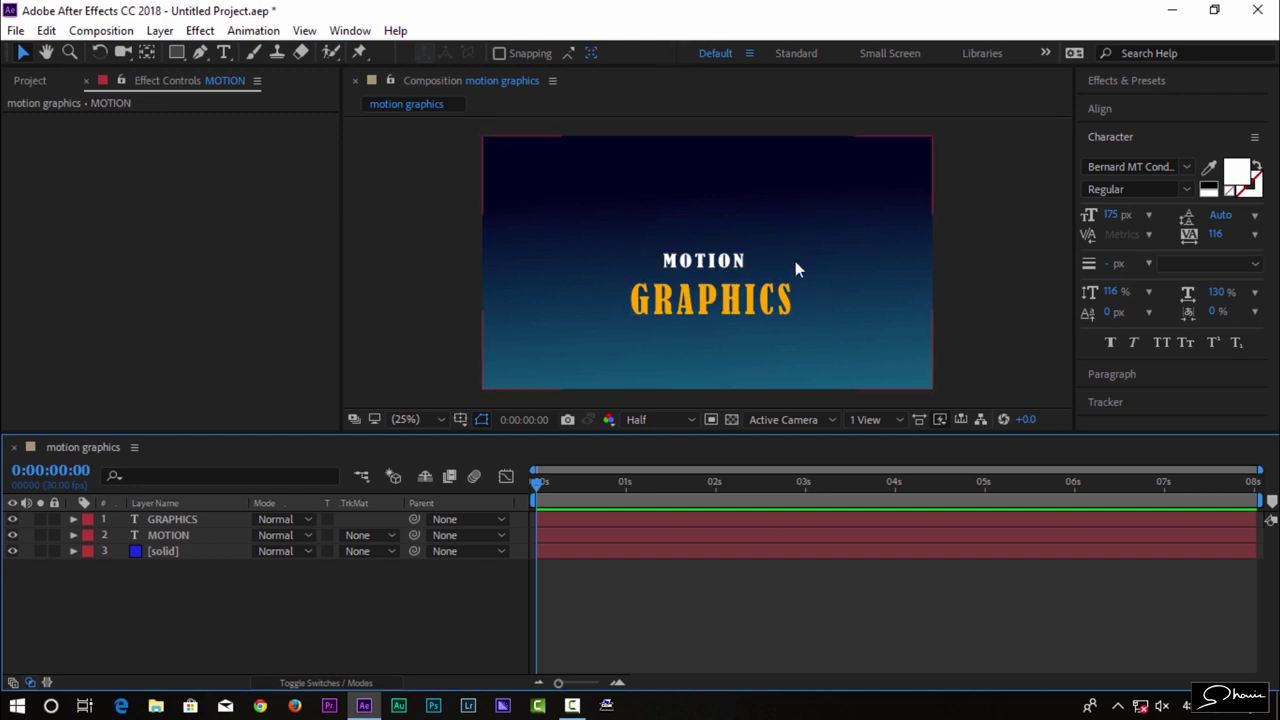
pyautogui.click(217, 536)
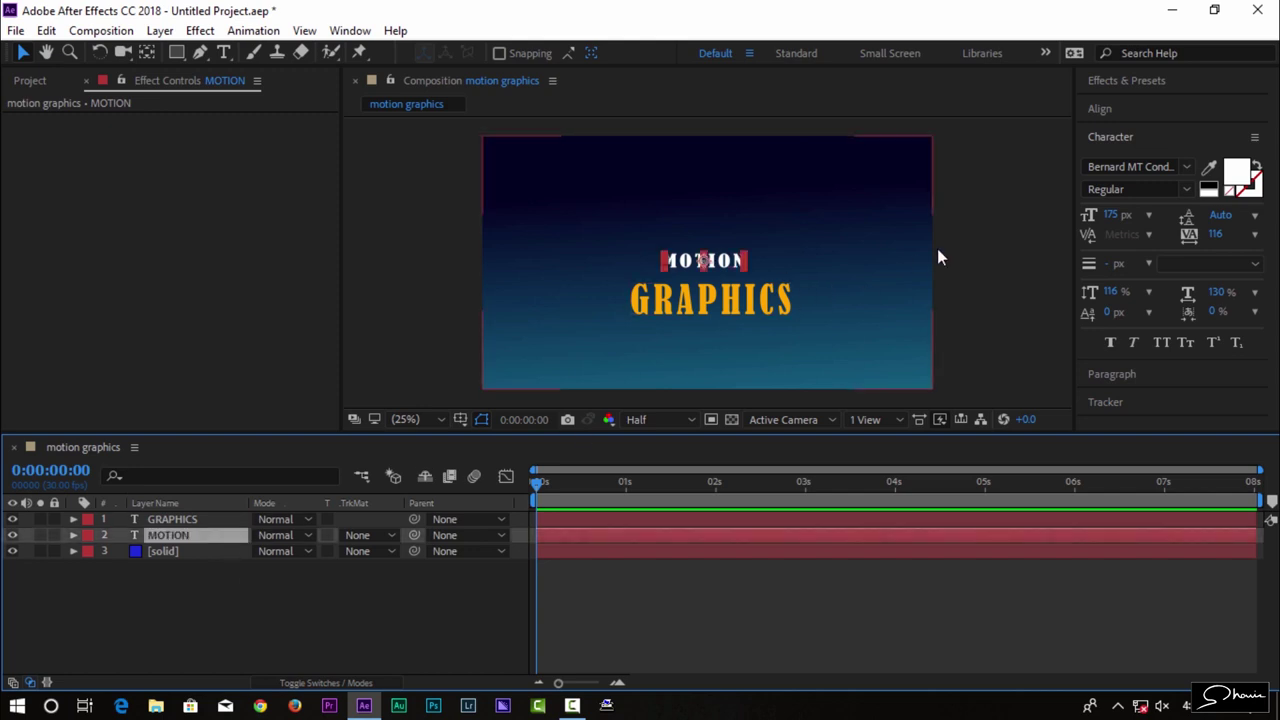
pyautogui.click(1151, 136)
pyautogui.click(1118, 108)
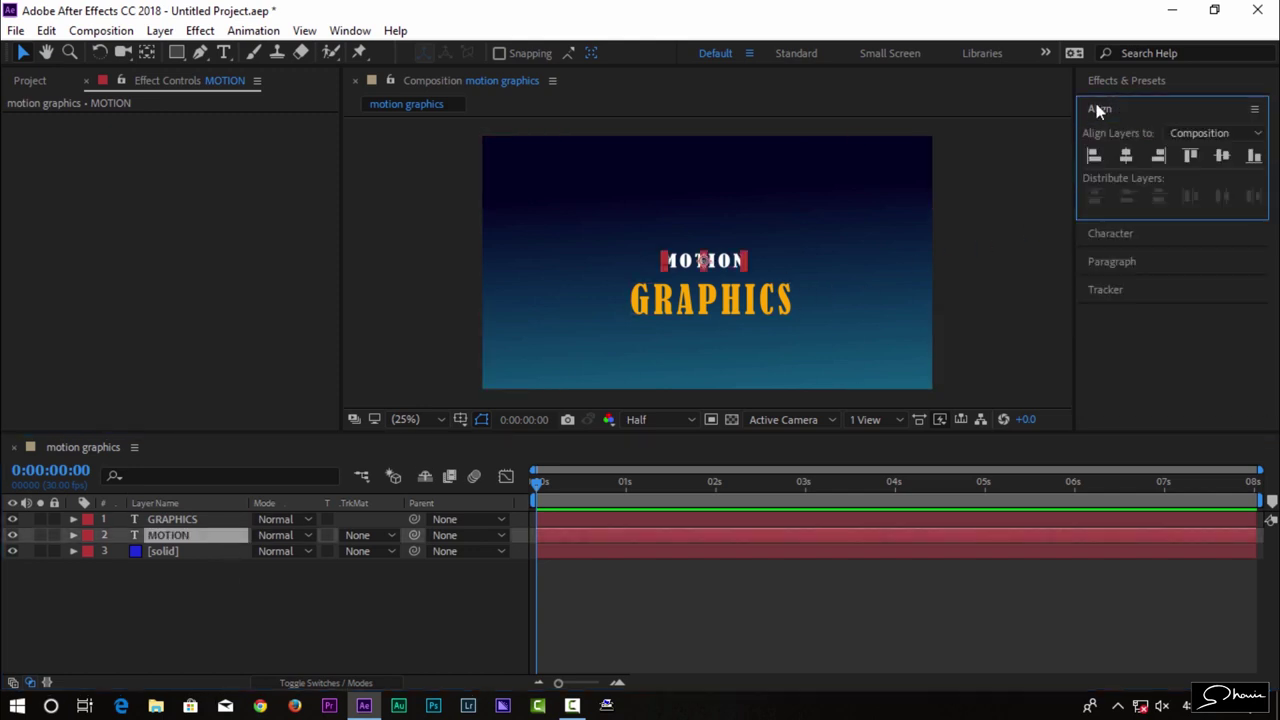
# Centre MOTION horizontally and vertically in the composition.
pyautogui.click(1096, 104)
pyautogui.click(352, 30)
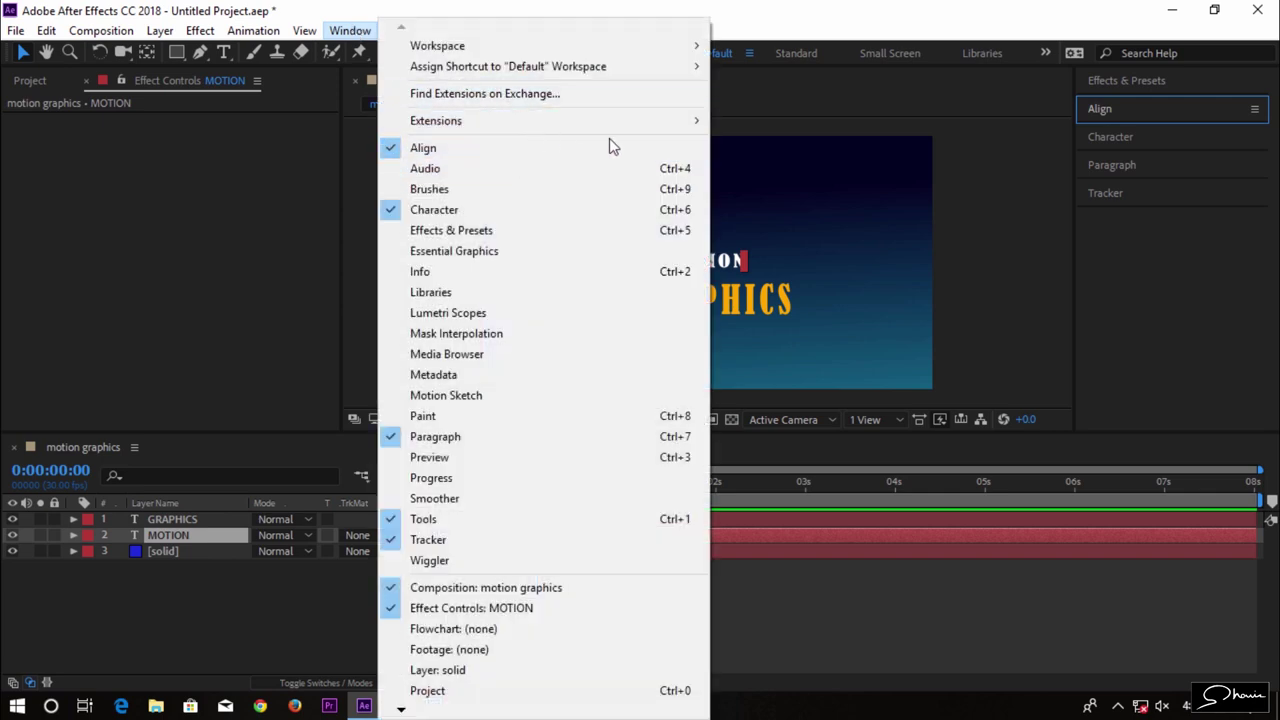
pyautogui.click(1136, 109)
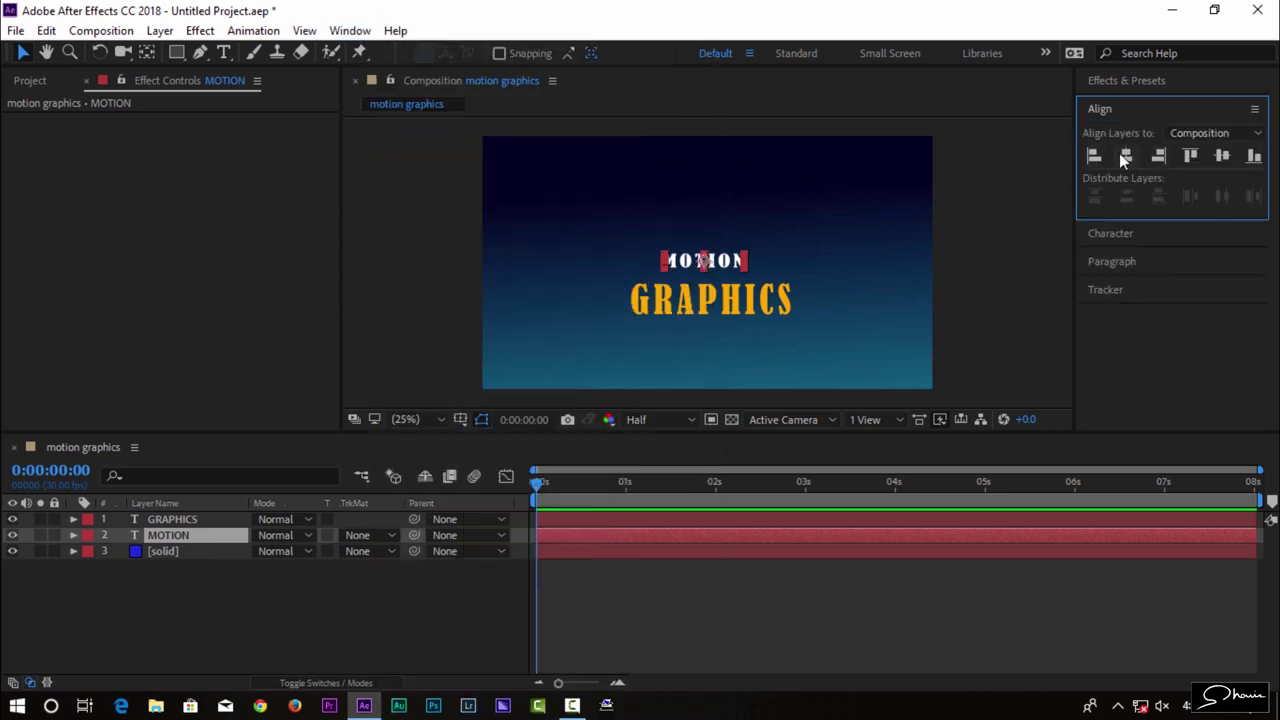
pyautogui.click(1125, 156)
pyautogui.click(1222, 156)
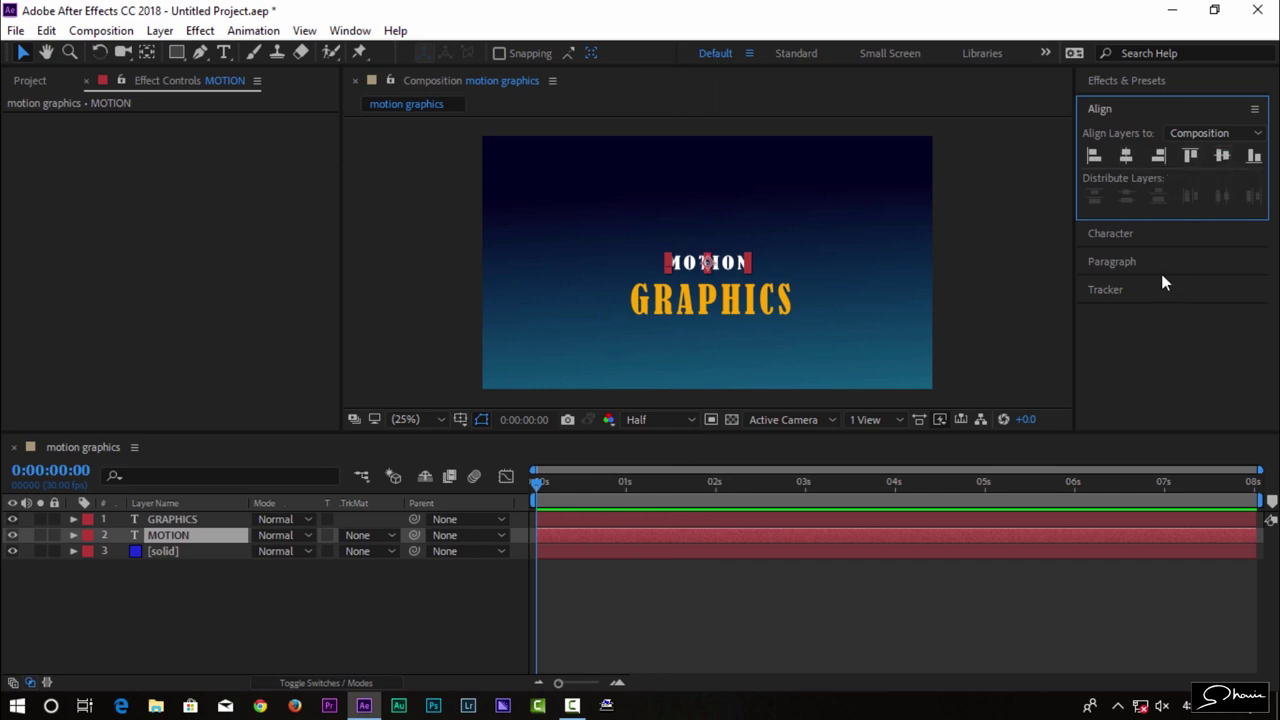
pyautogui.click(1147, 111)
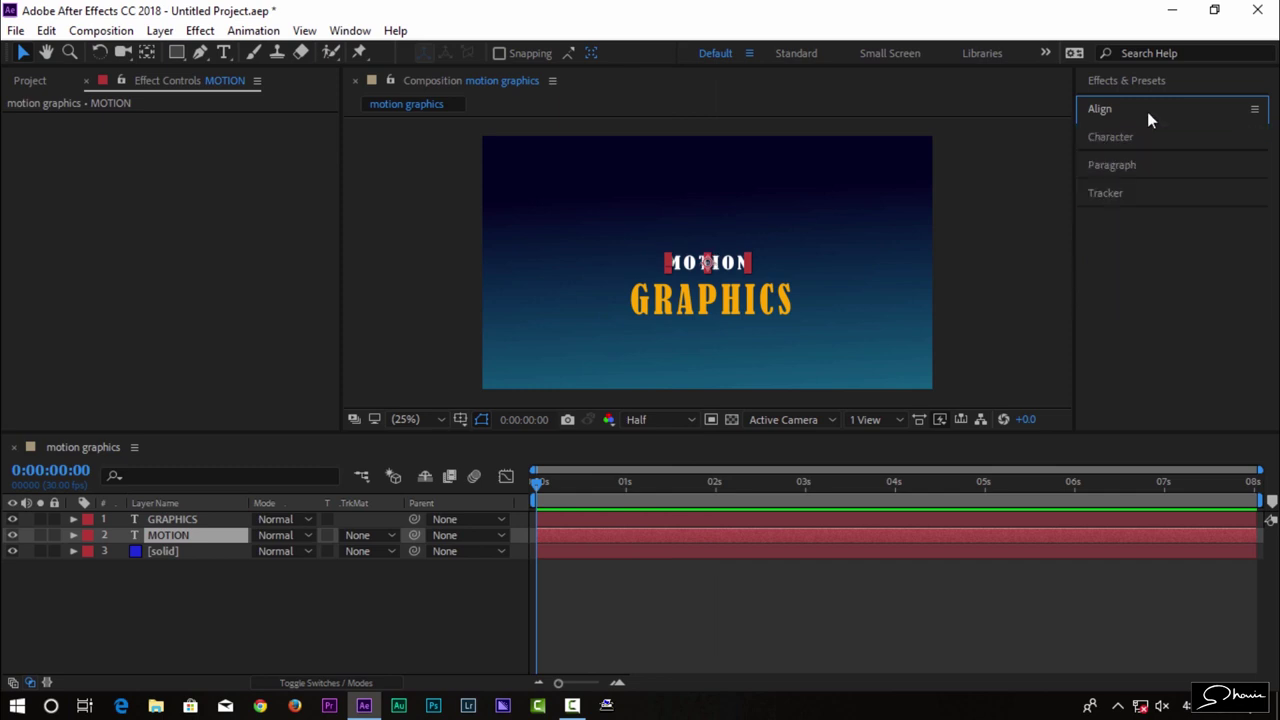
# Centre GRAPHICS horizontally and vertically in the composition.
pyautogui.click(222, 521)
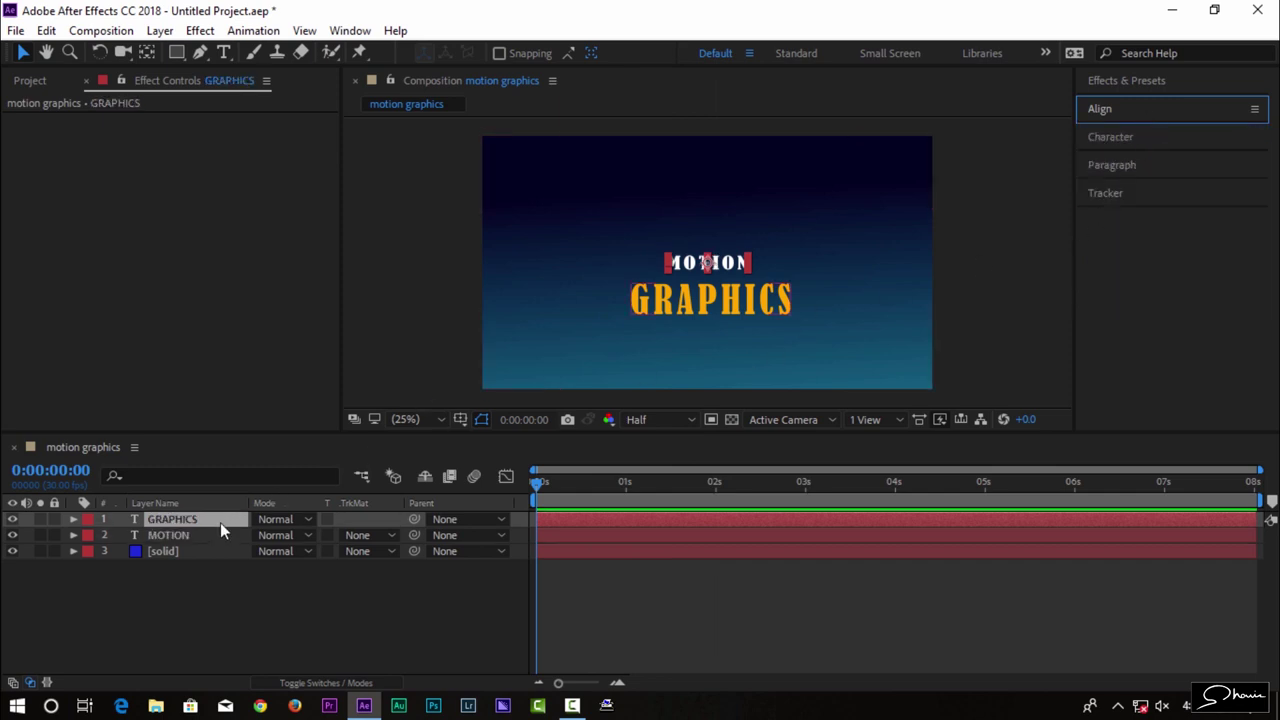
pyautogui.click(1131, 110)
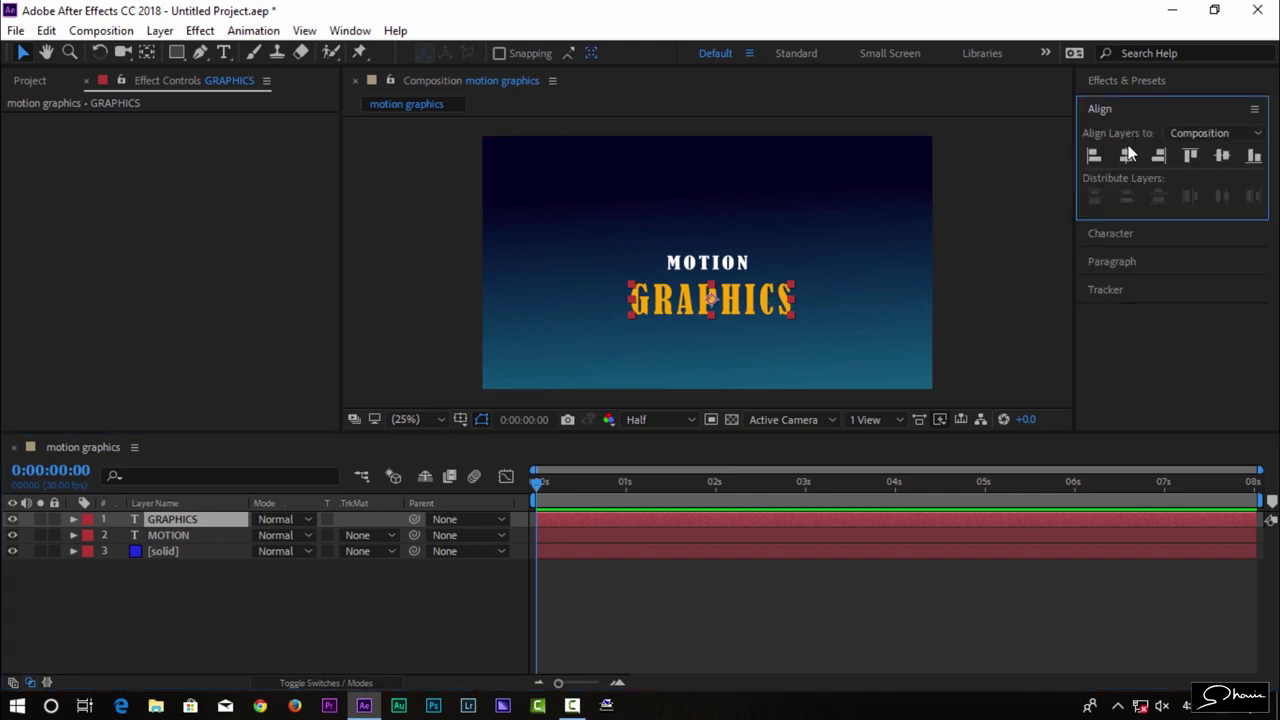
pyautogui.click(1126, 155)
pyautogui.click(1222, 155)
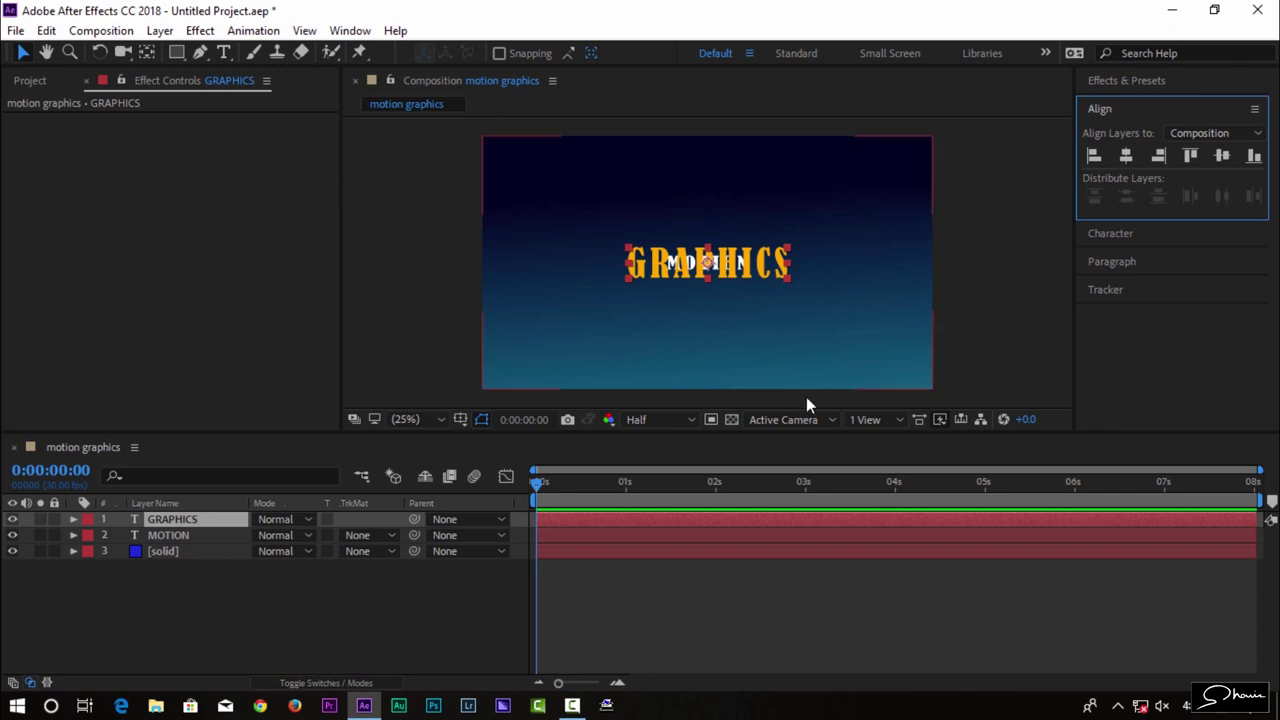
# Nudge GRAPHICS down and move MOTION up so it sits just above GRAPHICS.
pyautogui.click(260, 493)
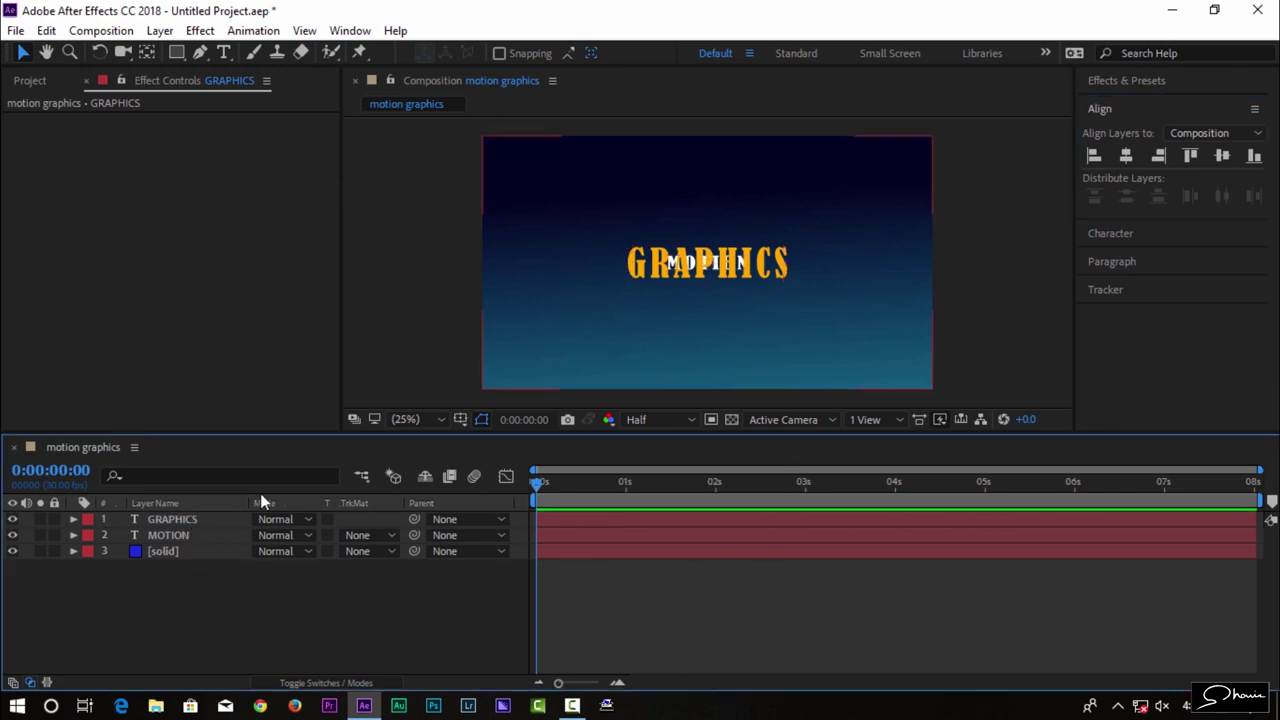
pyautogui.click(730, 262)
pyautogui.hotkey('shift', 'Down')
pyautogui.hotkey('shift', 'Down')
pyautogui.hotkey('shift', 'Down')
pyautogui.hotkey('shift', 'Down')
pyautogui.hotkey('shift', 'Down')
pyautogui.hotkey('shift', 'Down')
pyautogui.hotkey('shift', 'Down')
pyautogui.hotkey('shift', 'Down')
pyautogui.hotkey('shift', 'Down')
pyautogui.hotkey('shift', 'Down')
pyautogui.hotkey('shift', 'Down')
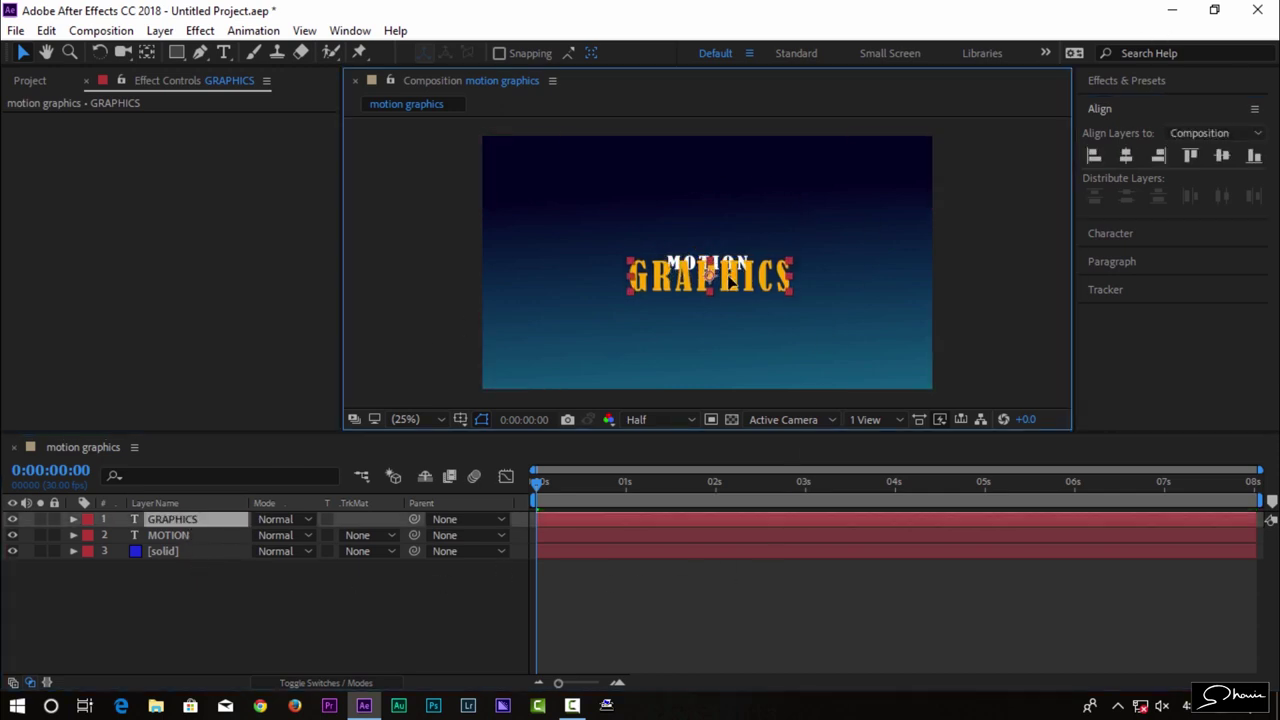
pyautogui.click(733, 270)
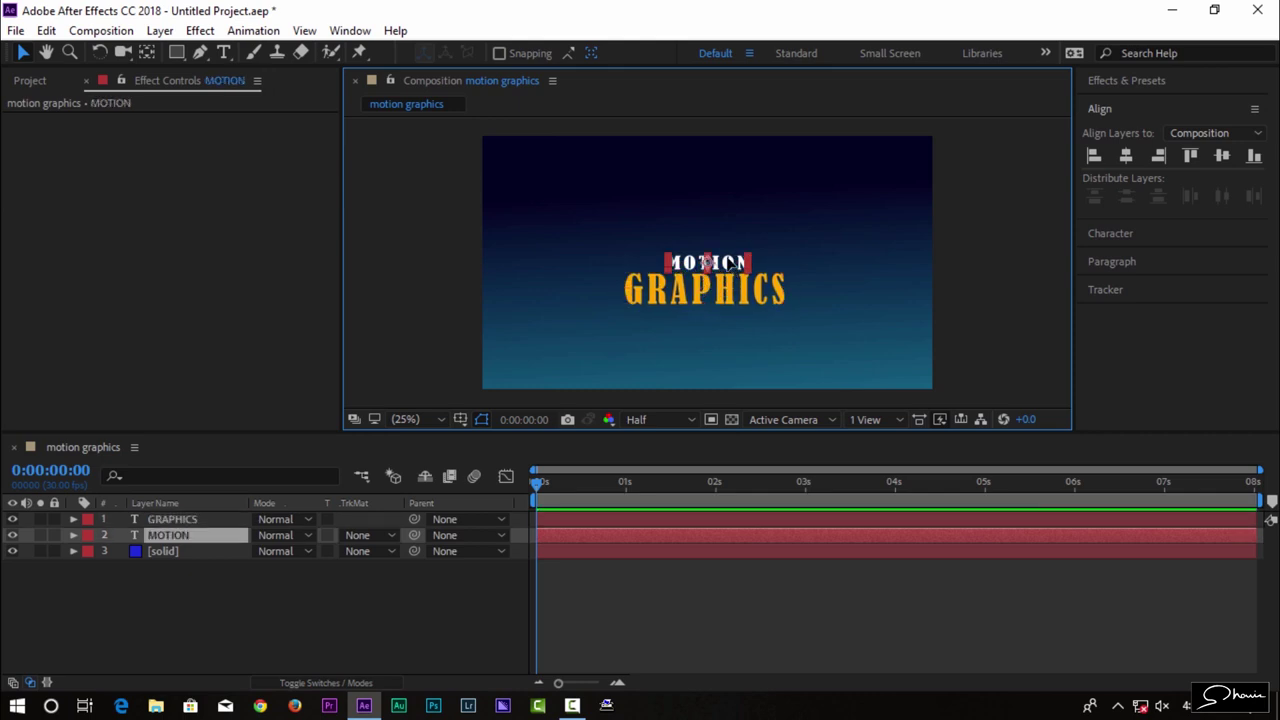
pyautogui.moveTo(732, 266); pyautogui.dragTo(724, 281)
pyautogui.click(735, 278)
pyautogui.click(706, 254)
pyautogui.click(730, 281)
pyautogui.click(694, 614)
pyautogui.click(730, 280)
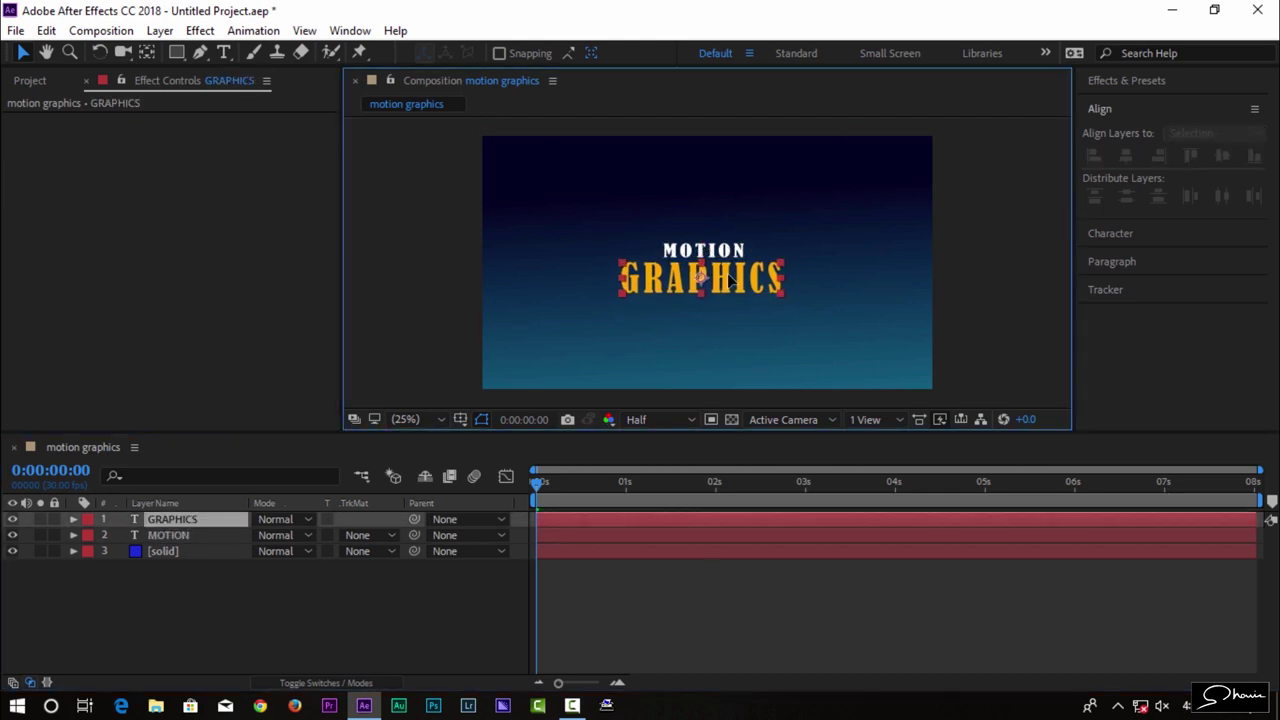
pyautogui.click(738, 561)
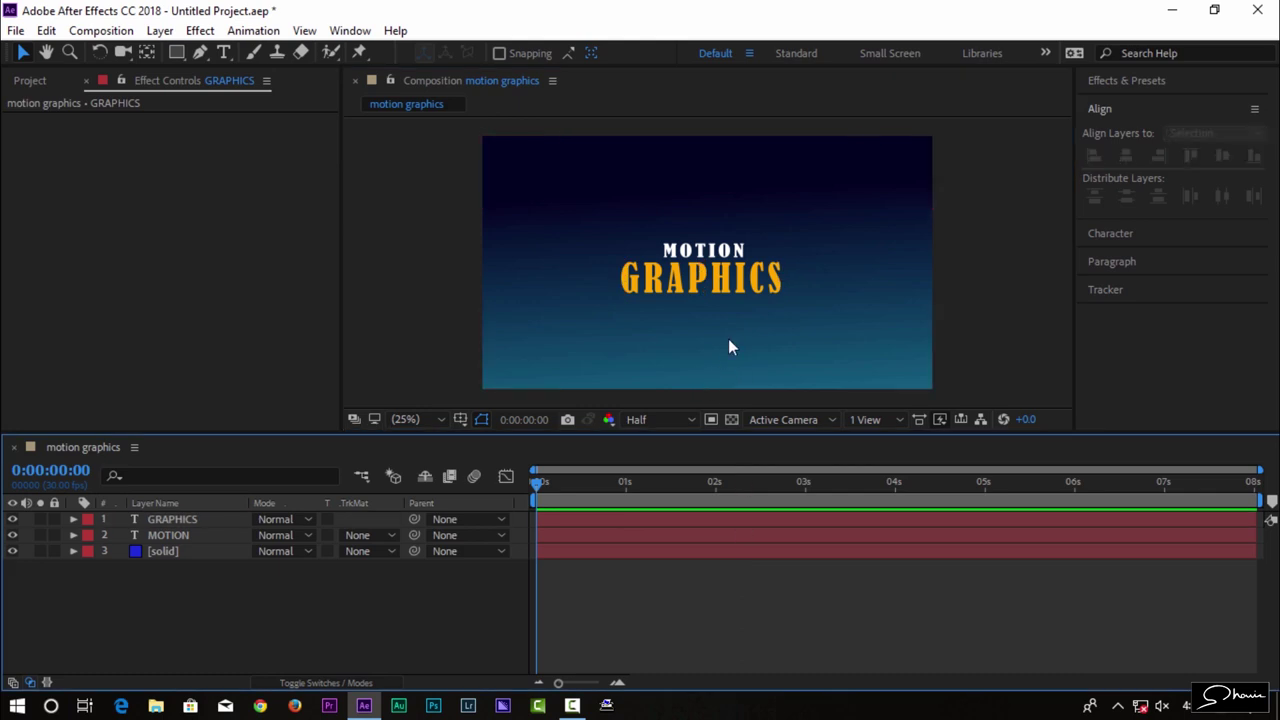
# Play a preview of the title over the gradient, then select the MOTION layer.
pyautogui.press('space')
pyautogui.press('space')
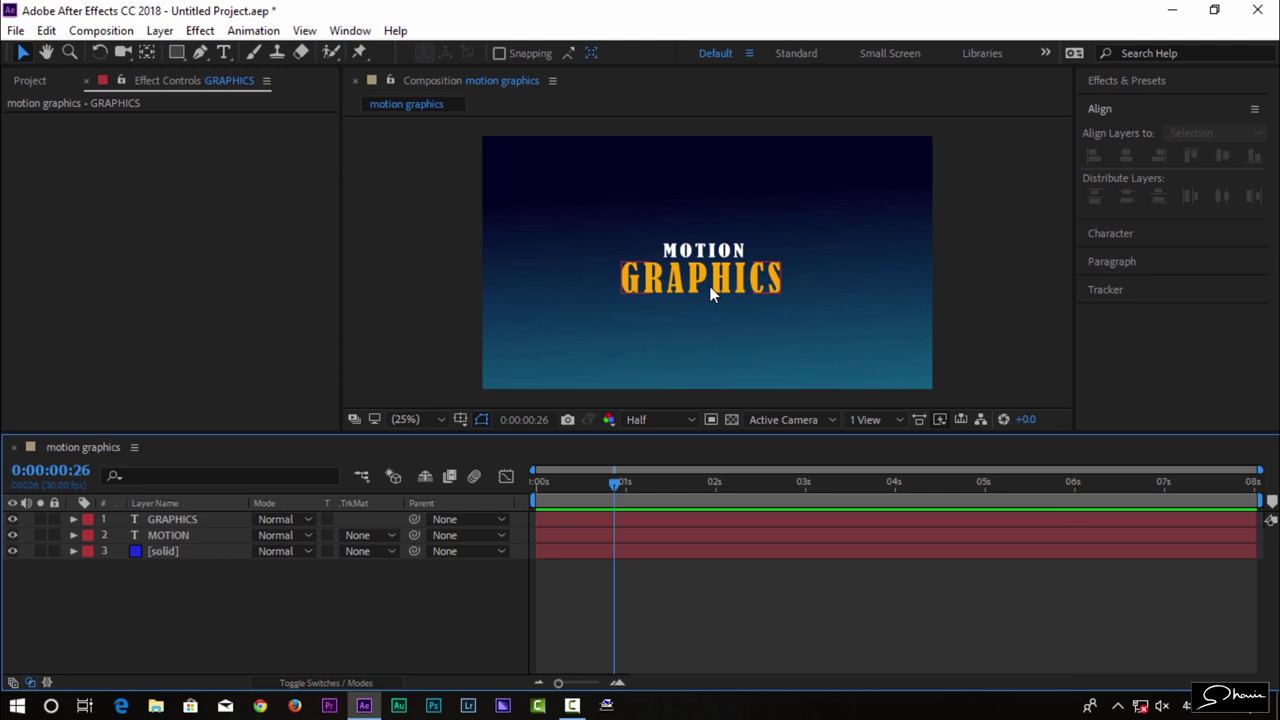
pyautogui.click(695, 190)
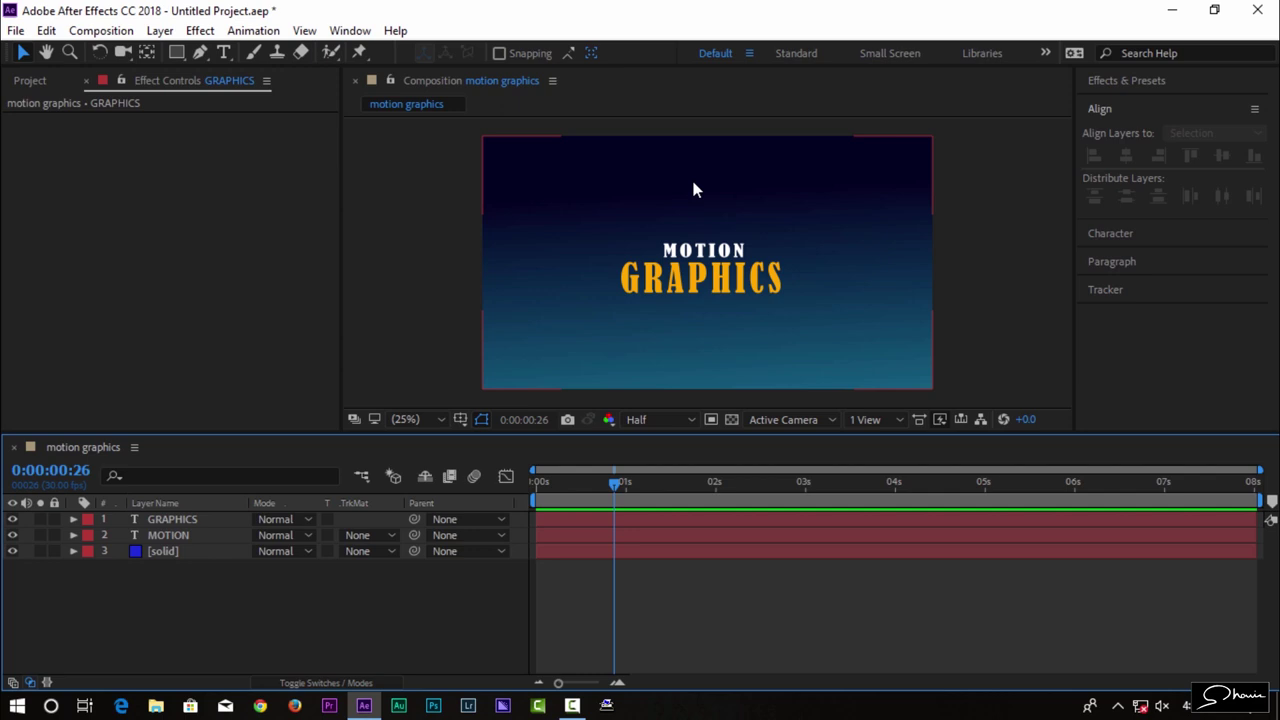
pyautogui.hotkey('ctrl', 'Up')
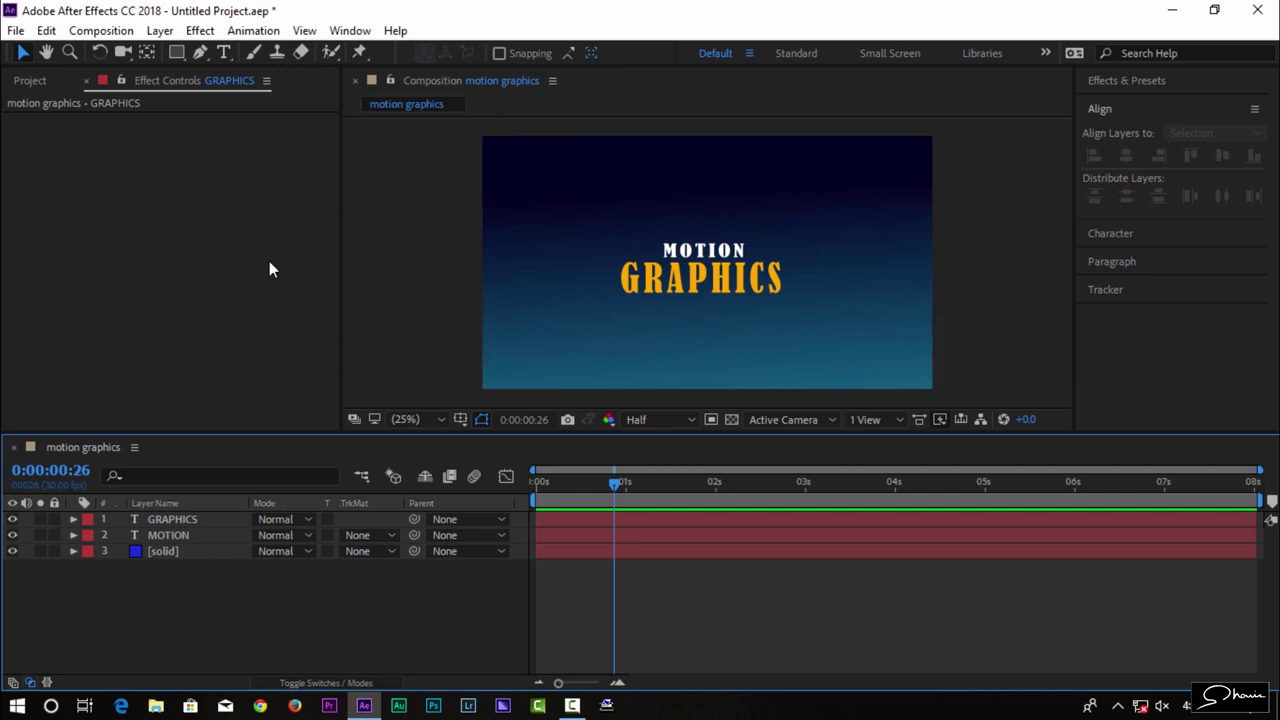
# Hide MOTION, return to 0:00:00:00, and show GRAPHICS's Scale property (66.4, 80.6%).
pyautogui.click(12, 535)
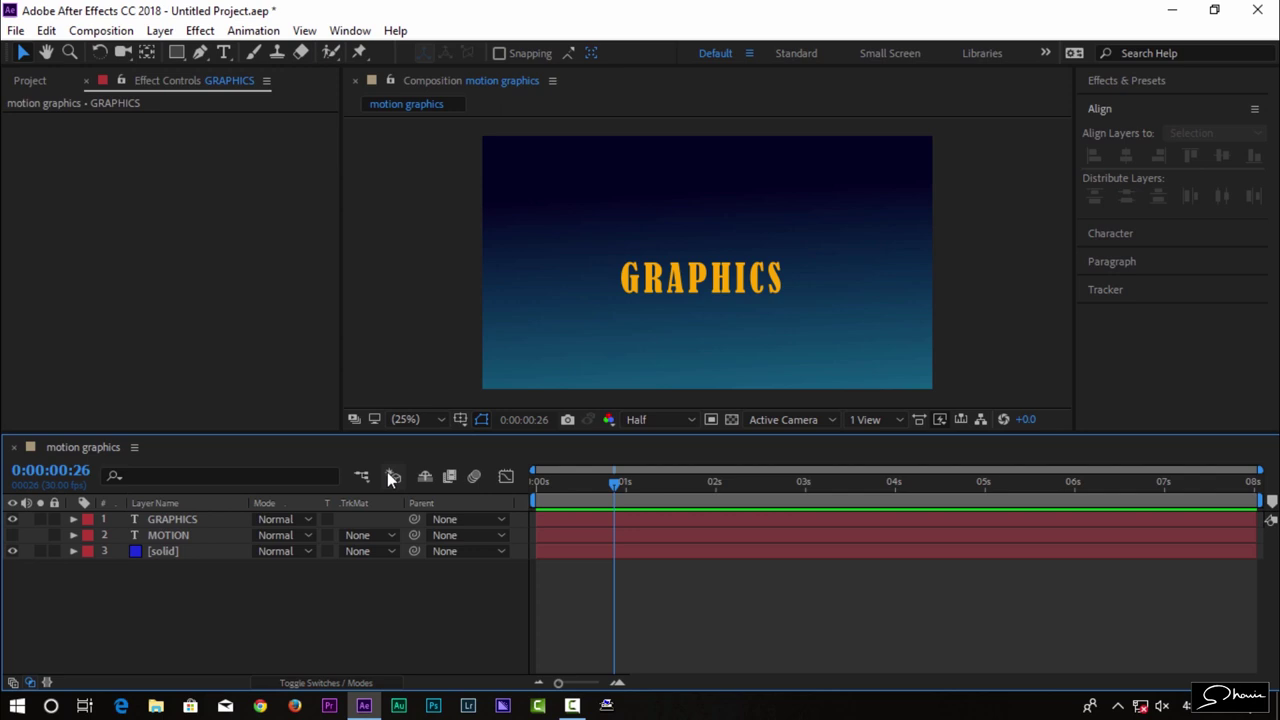
pyautogui.moveTo(616, 484); pyautogui.dragTo(533, 486)
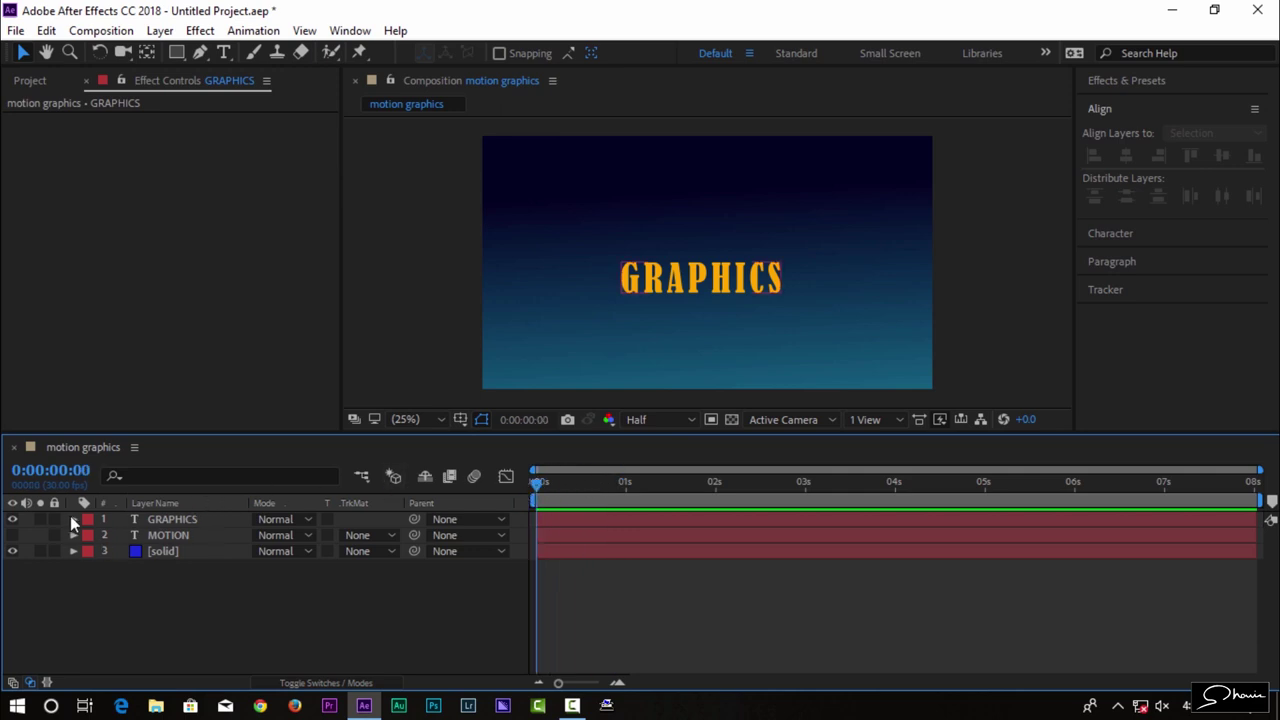
pyautogui.click(141, 524)
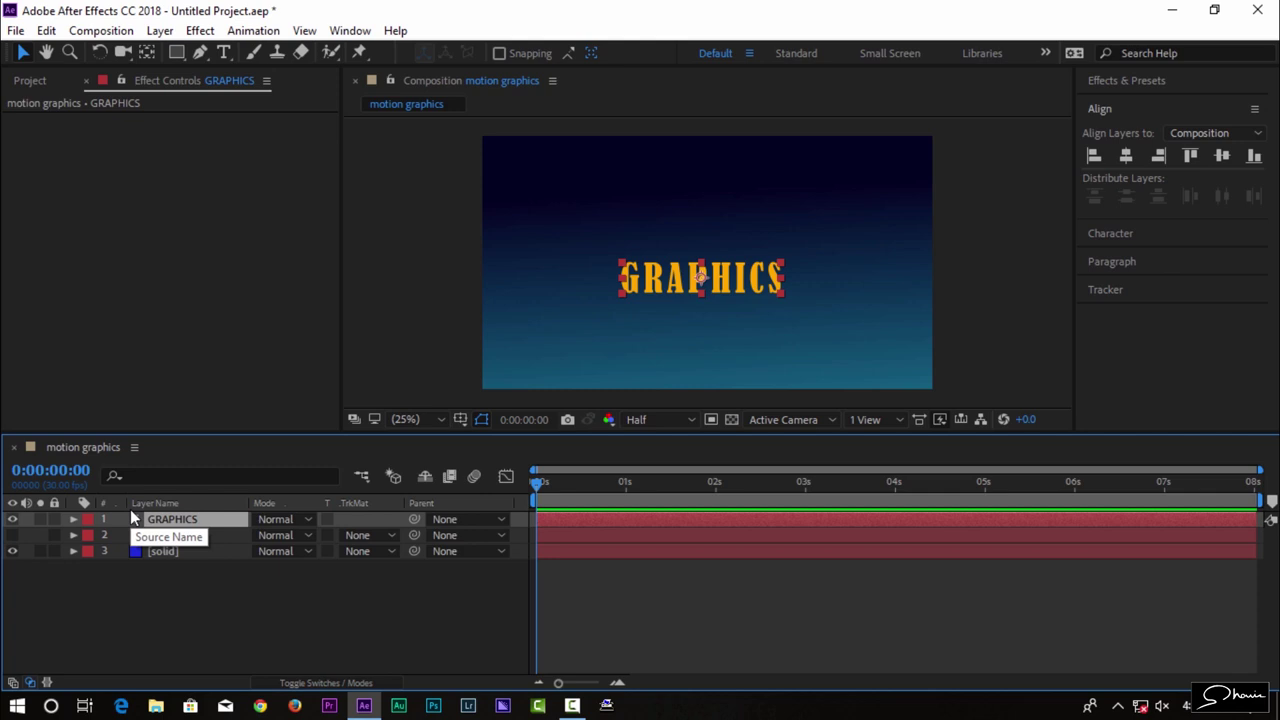
pyautogui.press('s')
pyautogui.rightClick(117, 500)
pyautogui.click(178, 629)
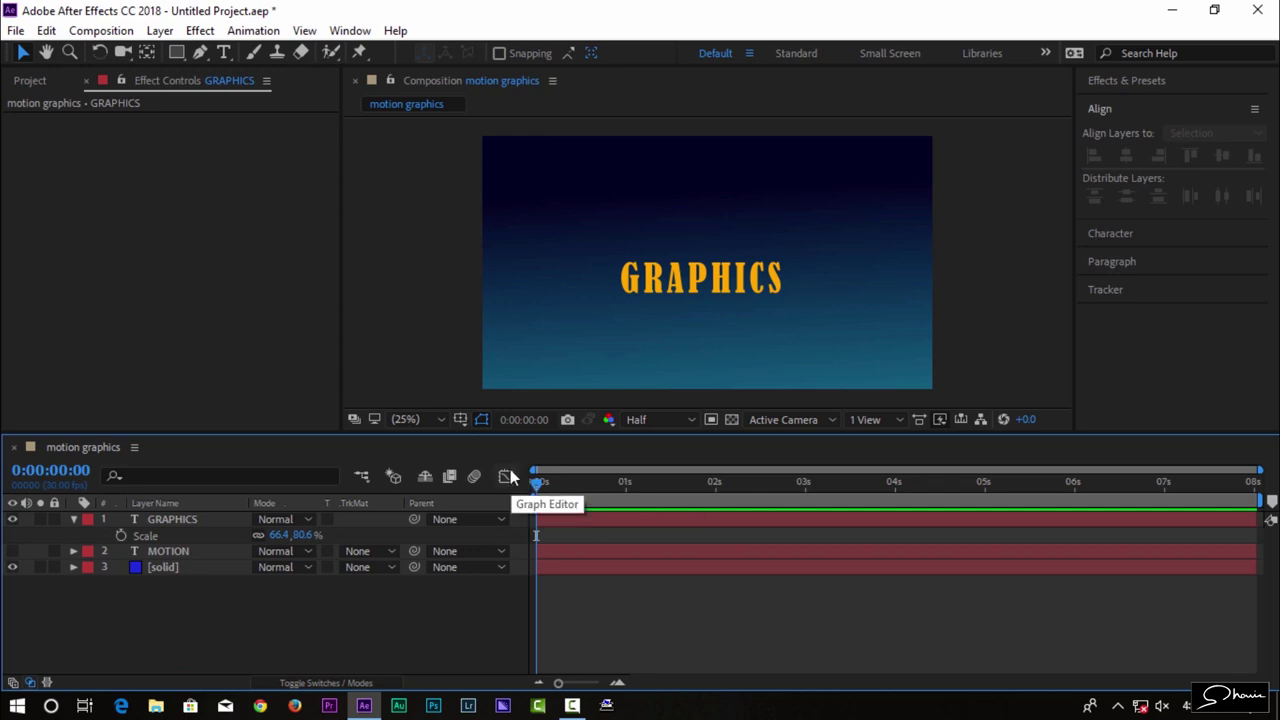
# Add a GRAPHICS Scale keyframe at 0:00:02:00, then return the playhead to 0:00:00:00.
pyautogui.moveTo(721, 482); pyautogui.dragTo(714, 479)
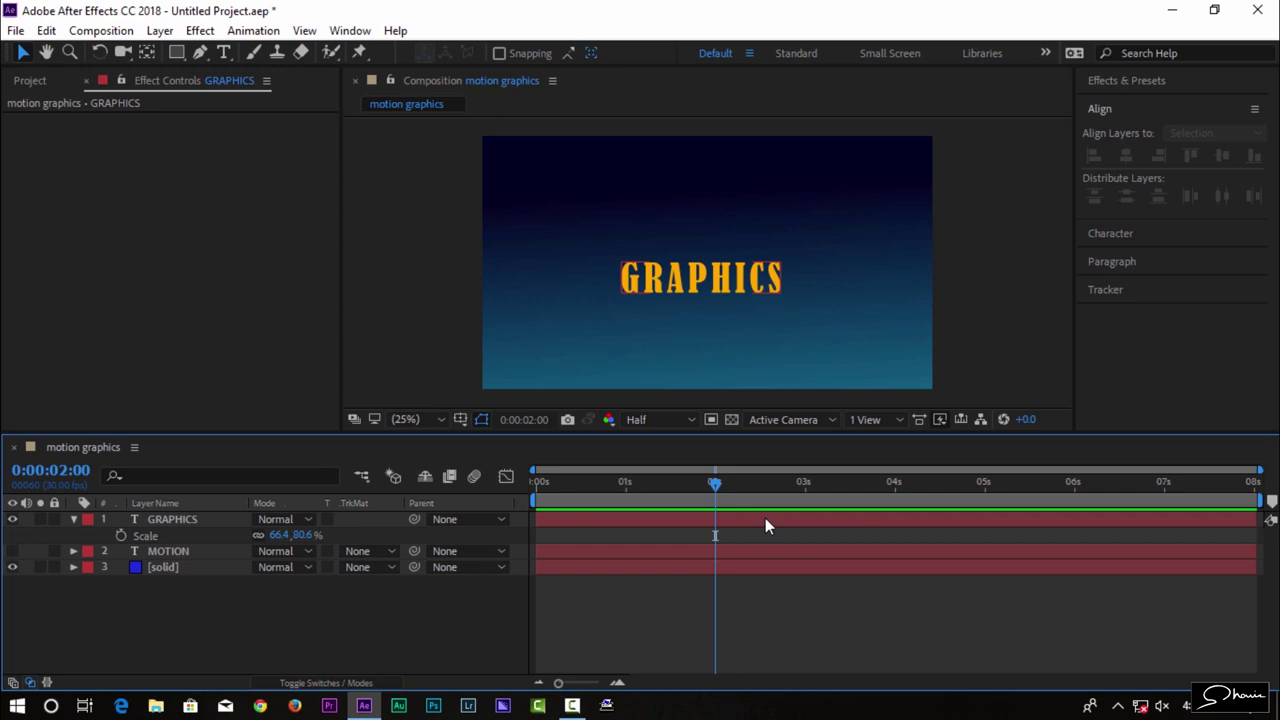
pyautogui.click(120, 536)
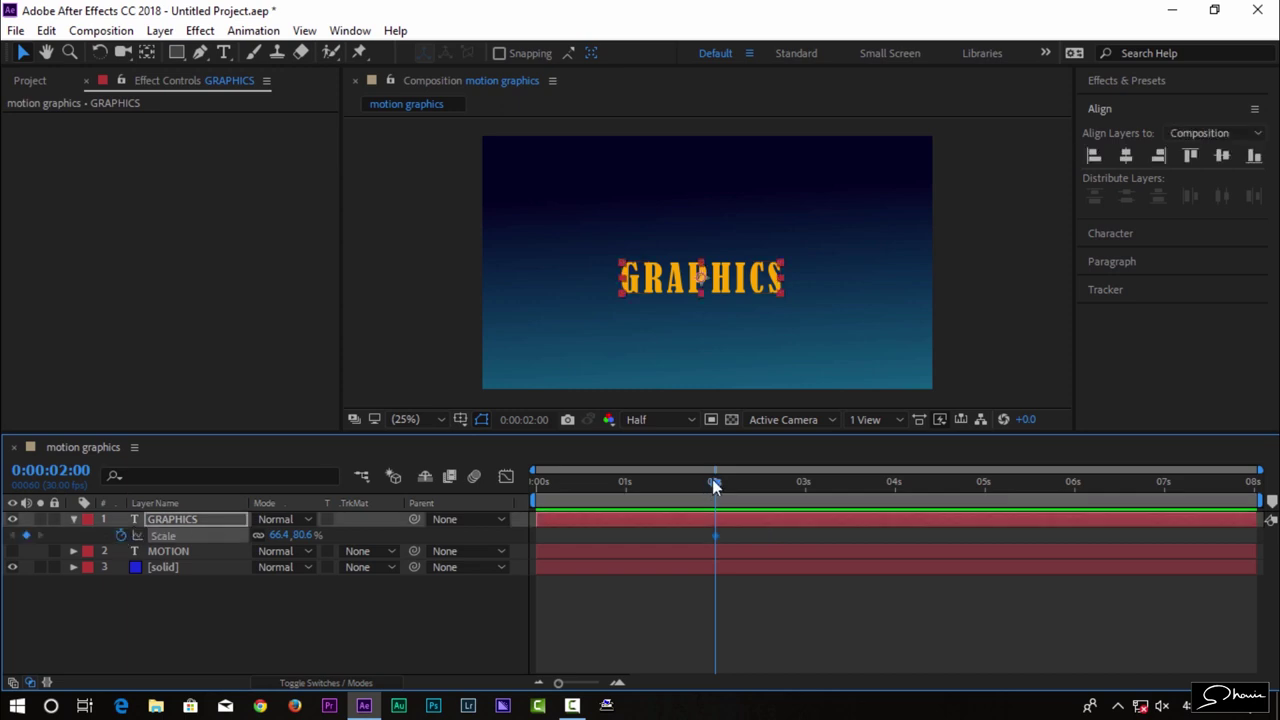
pyautogui.click(676, 483)
pyautogui.moveTo(569, 483); pyautogui.dragTo(530, 484)
# Set GRAPHICS Scale to 0% at 0 seconds and trim the work area to about 2.6 seconds.
pyautogui.click(287, 535)
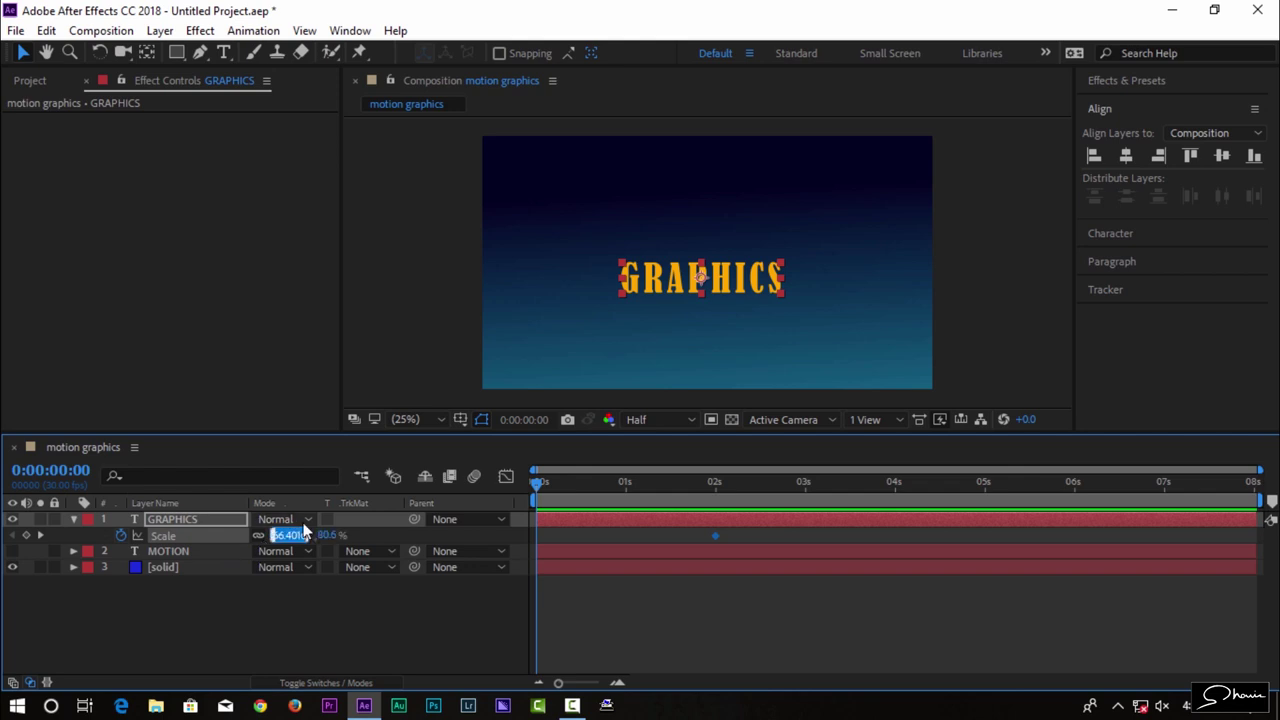
pyautogui.write('0')
pyautogui.press('Return')
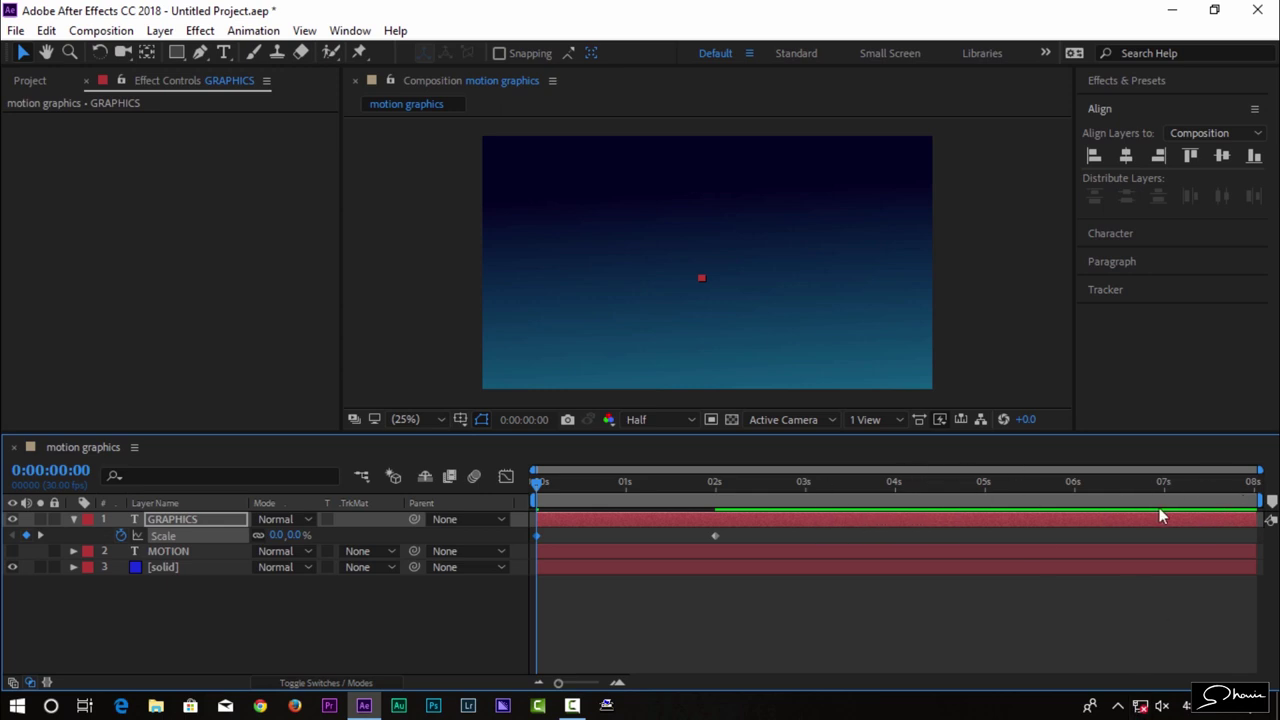
pyautogui.moveTo(1248, 499); pyautogui.dragTo(771, 500)
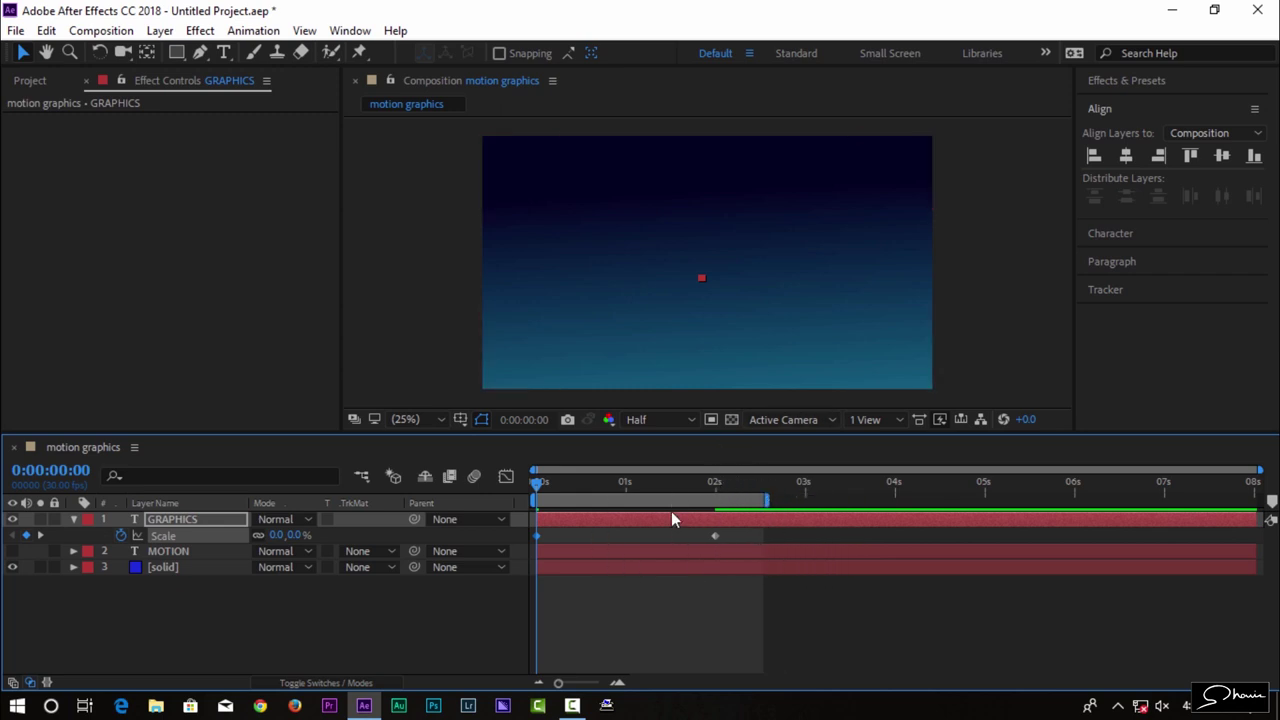
# Apply Easy Ease (F9) to both GRAPHICS Scale keyframes and preview the eased pop-in.
pyautogui.press('space')
pyautogui.press('space')
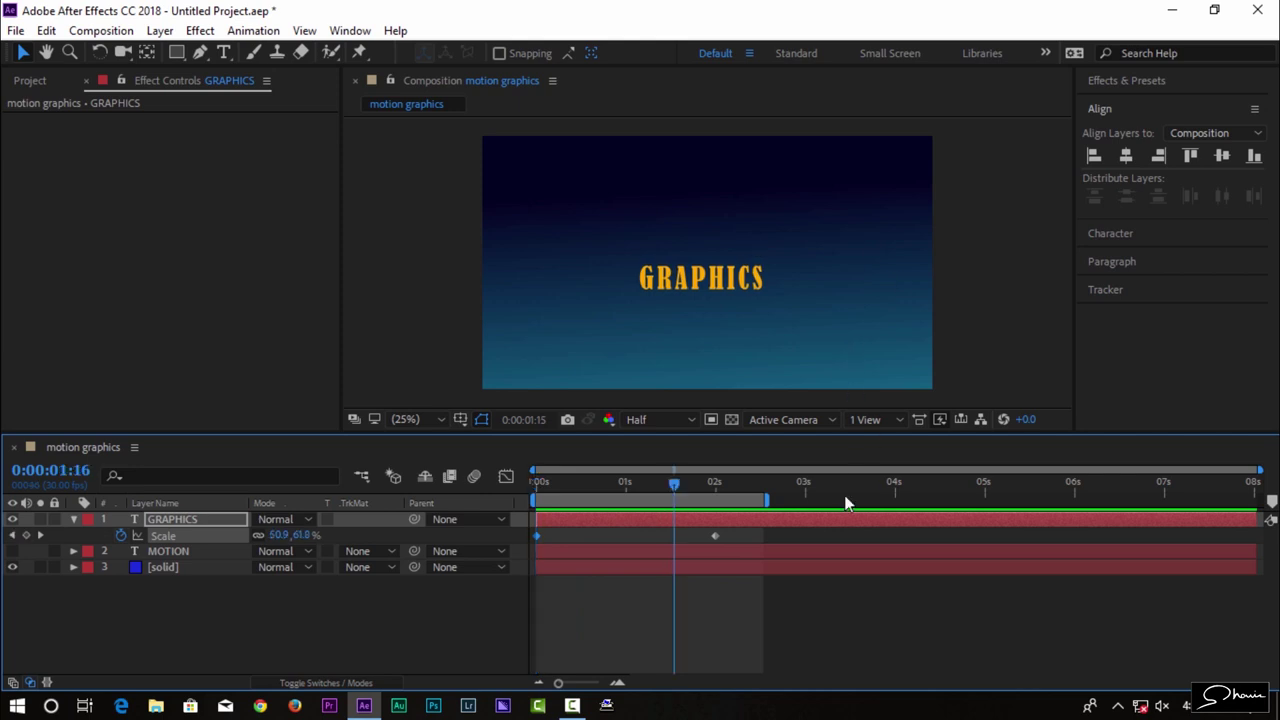
pyautogui.moveTo(794, 529); pyautogui.dragTo(521, 534)
pyautogui.press('F9')
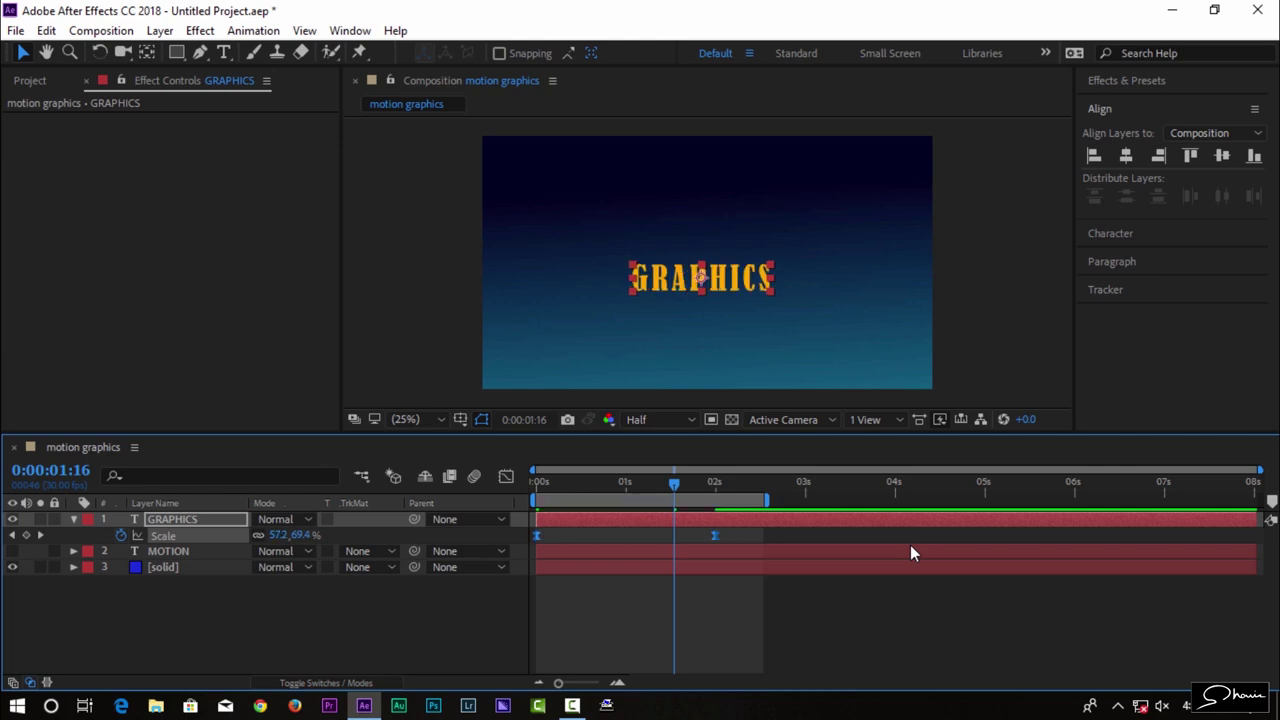
pyautogui.press('space')
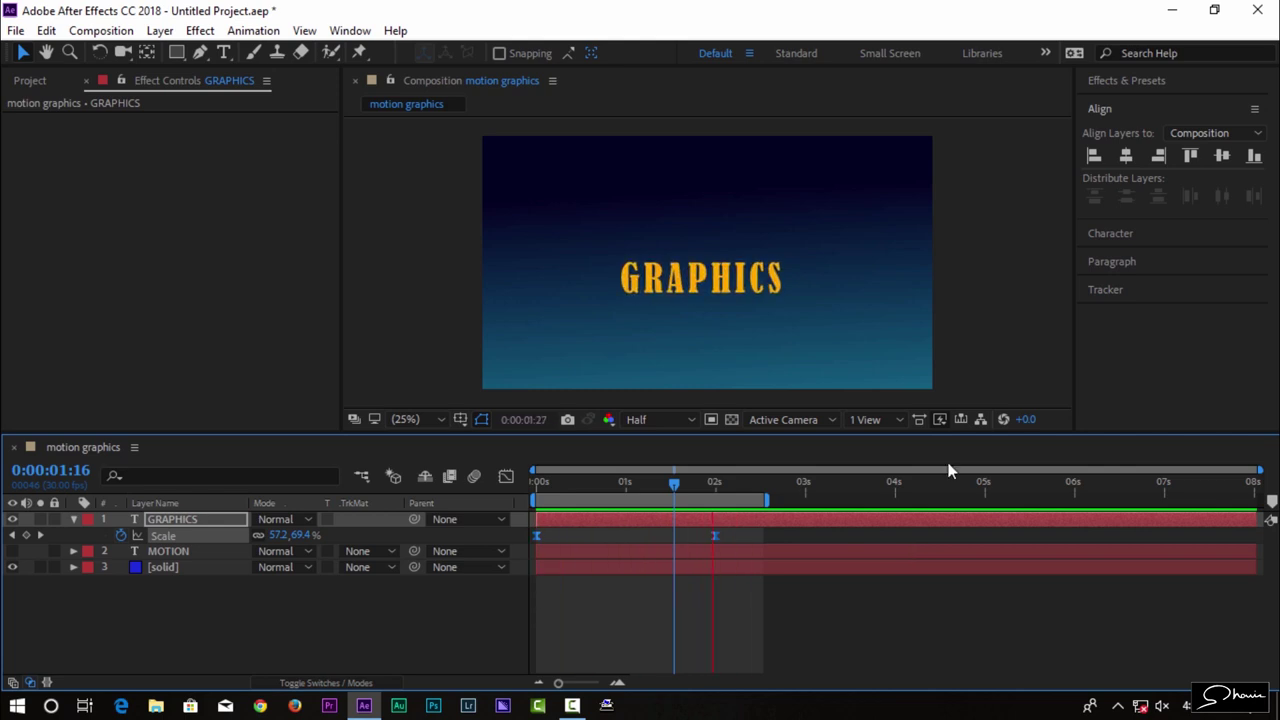
pyautogui.press('space')
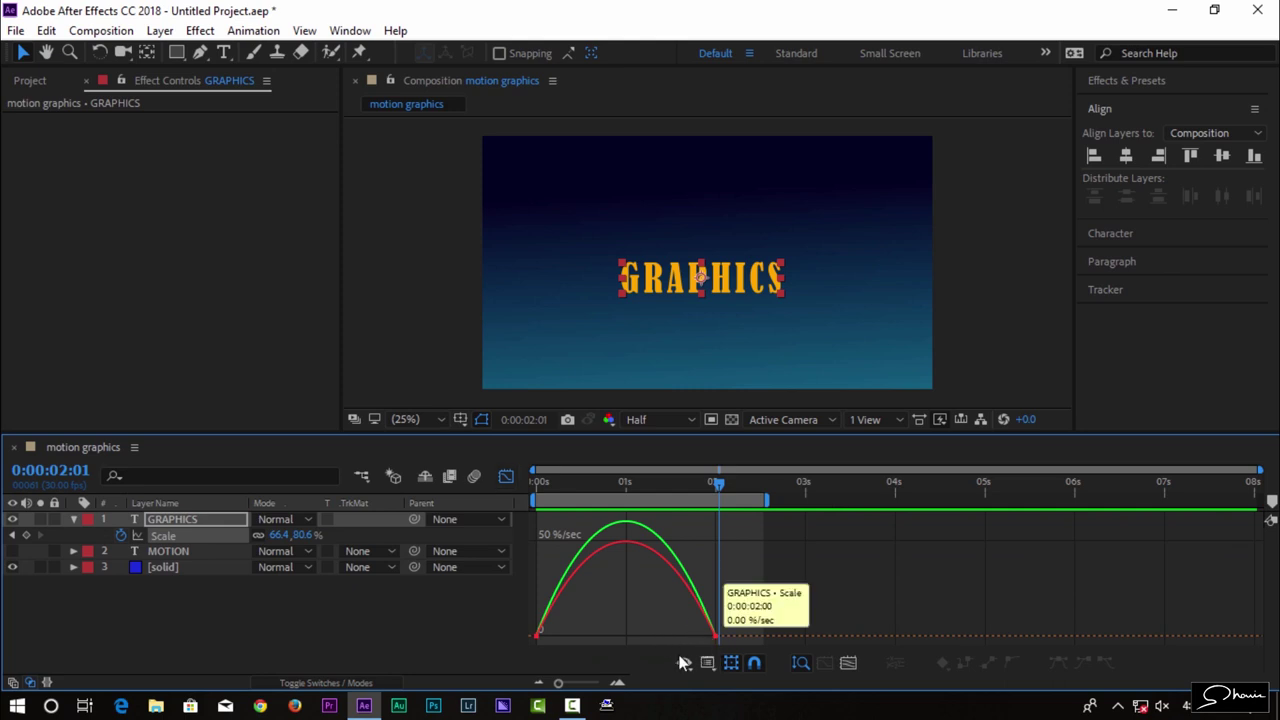
# Drag both Scale keyframes' influence handles inward to make a sharp speed spike, then preview.
pyautogui.hotkey('ctrl', 'a')
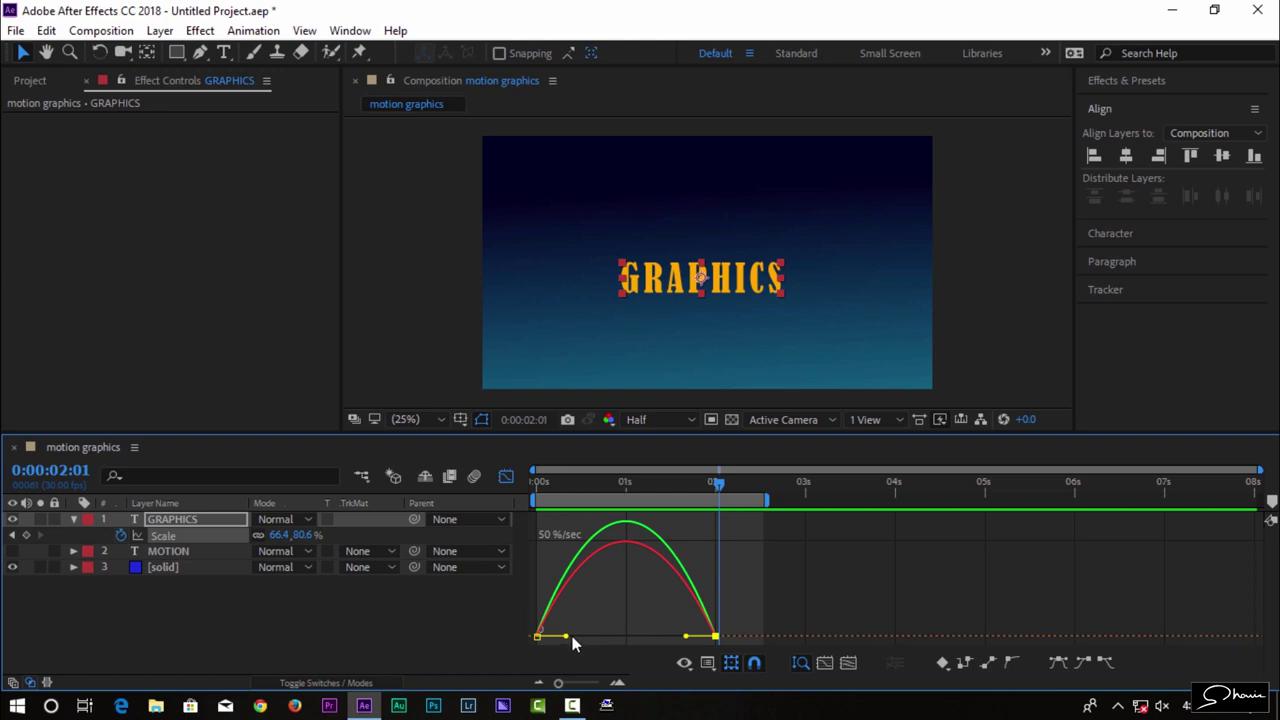
pyautogui.moveTo(567, 636); pyautogui.dragTo(666, 636)
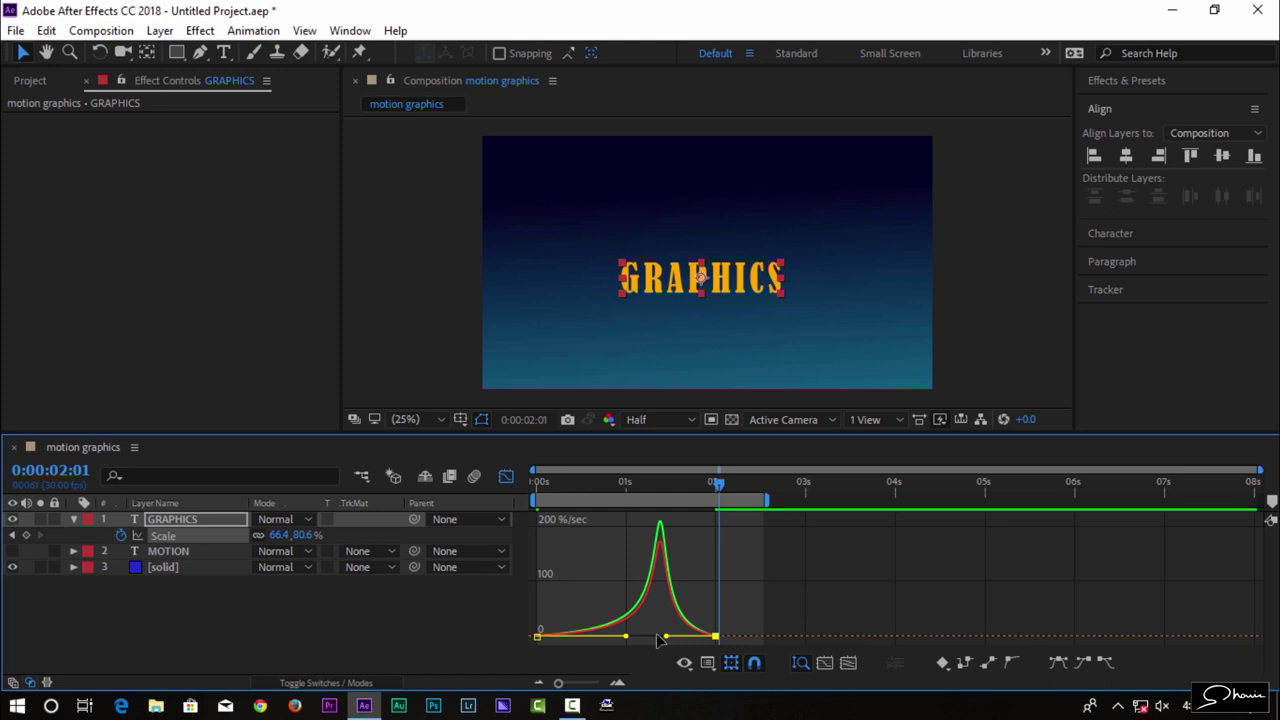
pyautogui.moveTo(665, 636); pyautogui.dragTo(656, 636)
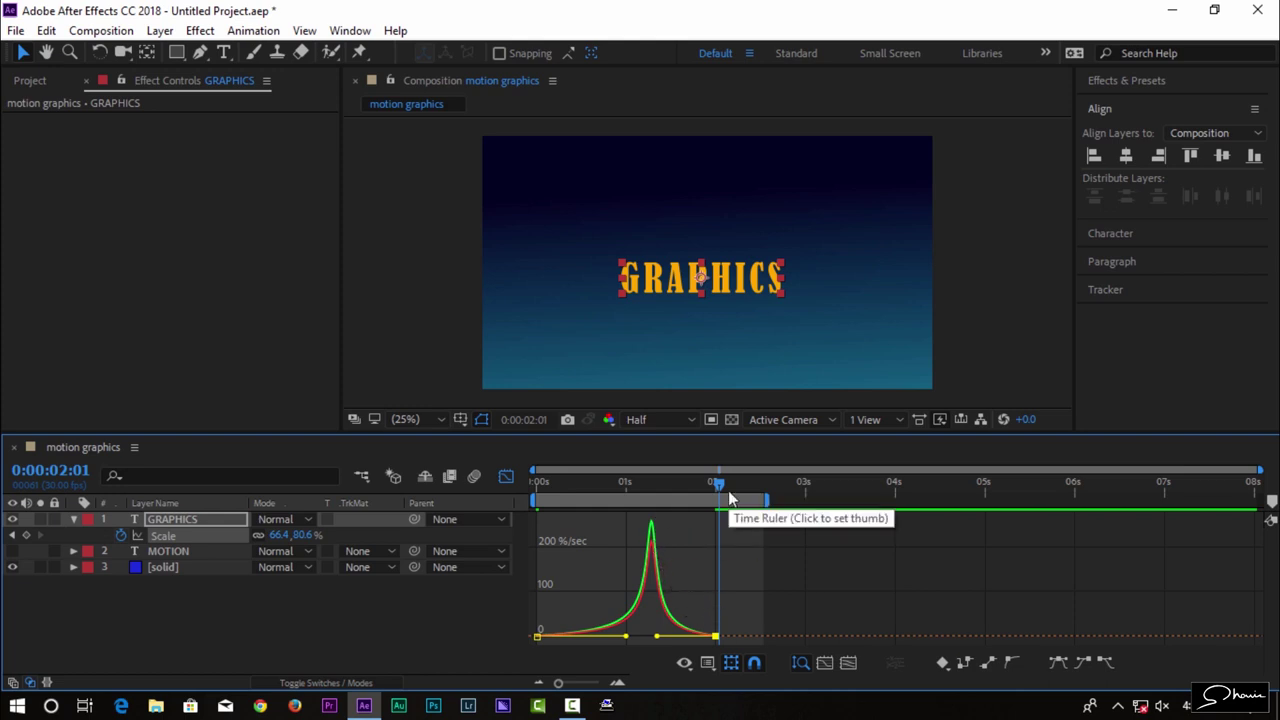
pyautogui.press('space')
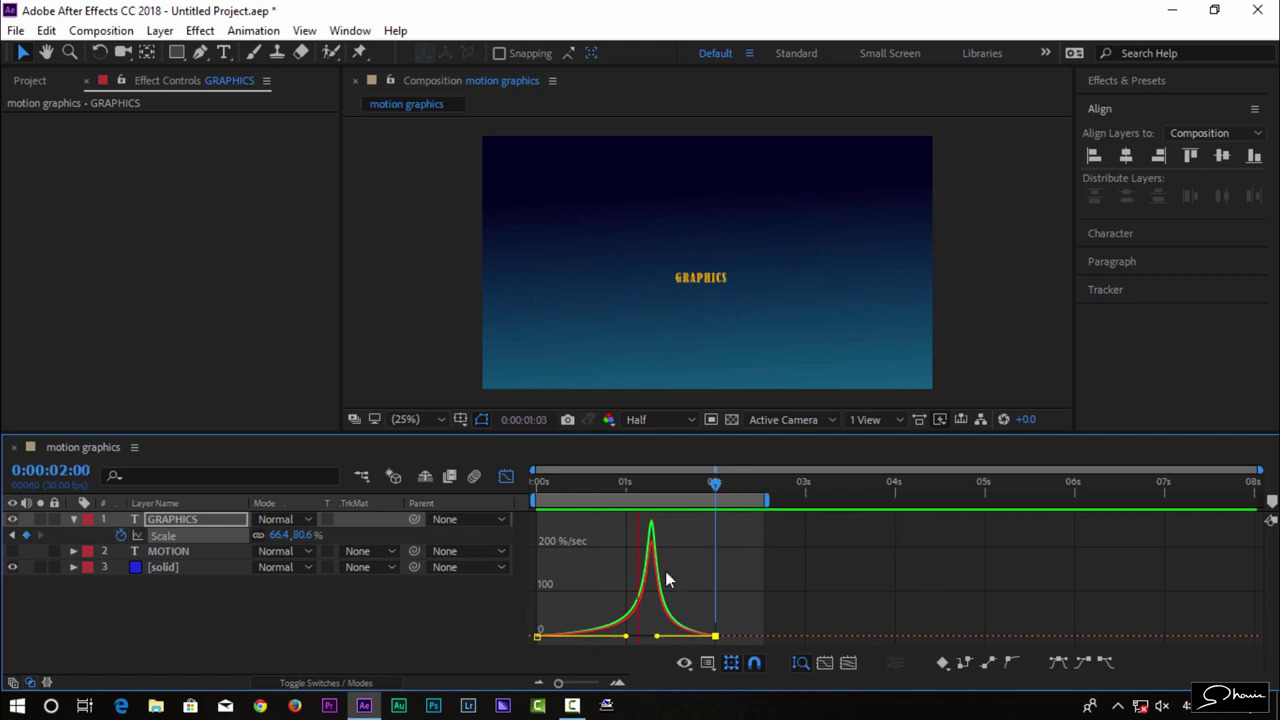
pyautogui.press('space')
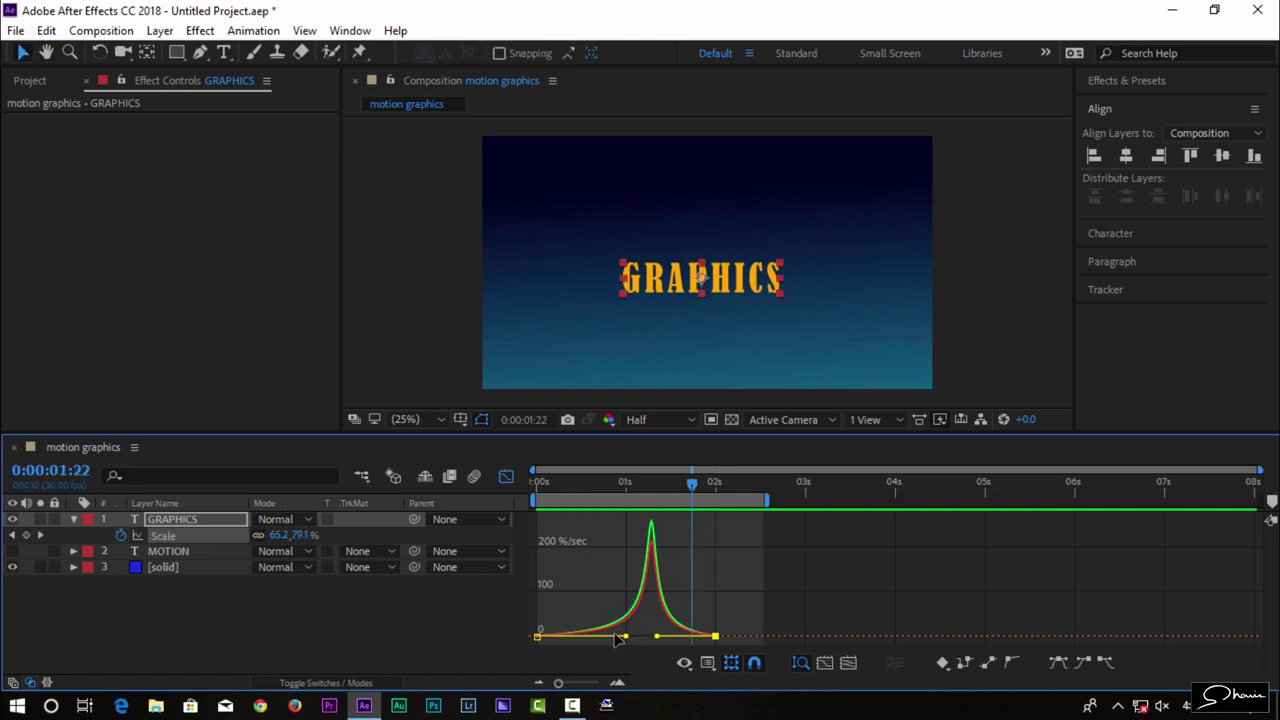
# Fine-tune the first keyframe's influence and preview the scale pop again.
pyautogui.moveTo(628, 638)
pyautogui.mouseDown()
pyautogui.moveTo(613, 634)
pyautogui.moveTo(641, 636)
pyautogui.mouseUp()
pyautogui.press('space')
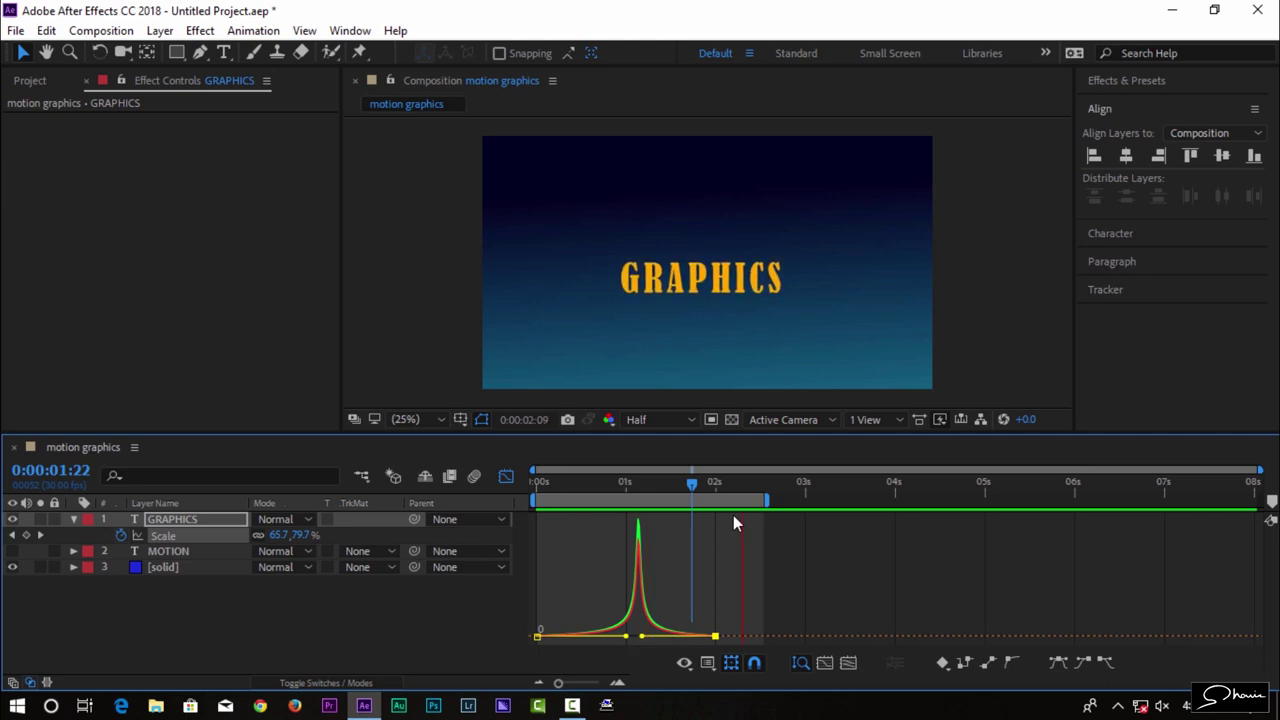
pyautogui.press('space')
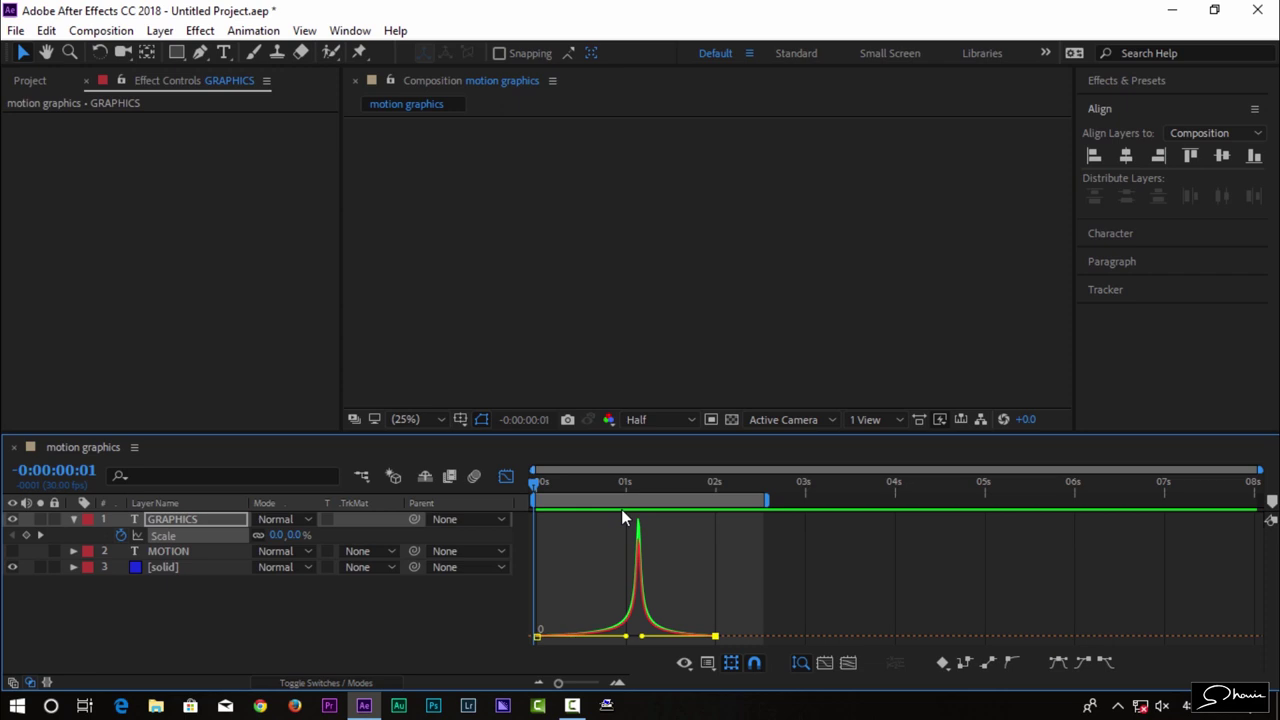
# Switch from the speed graph back to layer bars and collapse the GRAPHICS properties.
pyautogui.press('space')
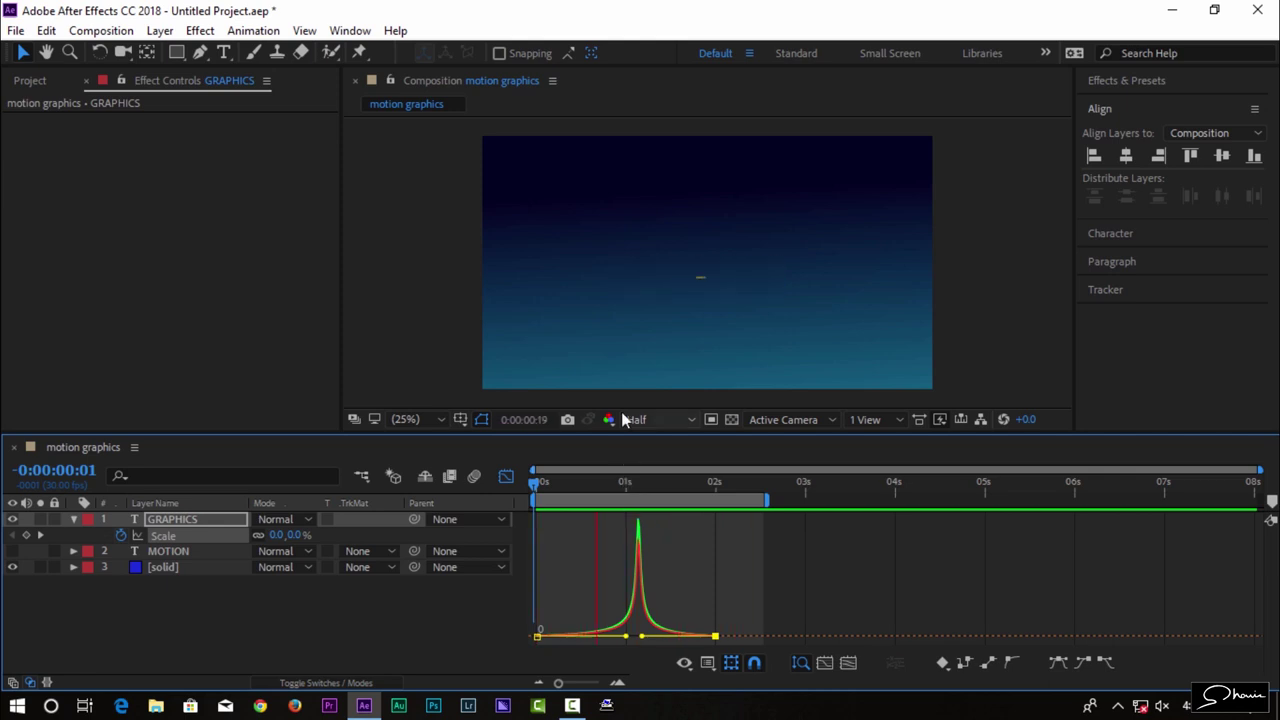
pyautogui.click(504, 478)
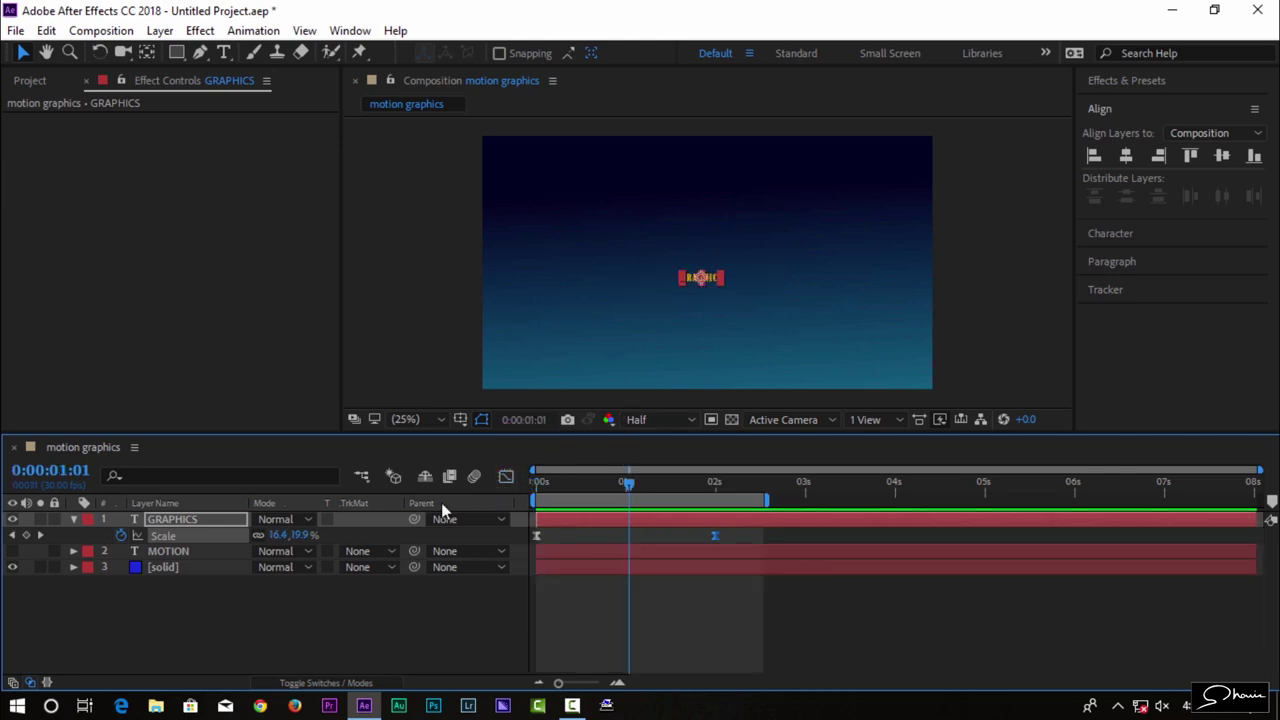
pyautogui.click(73, 519)
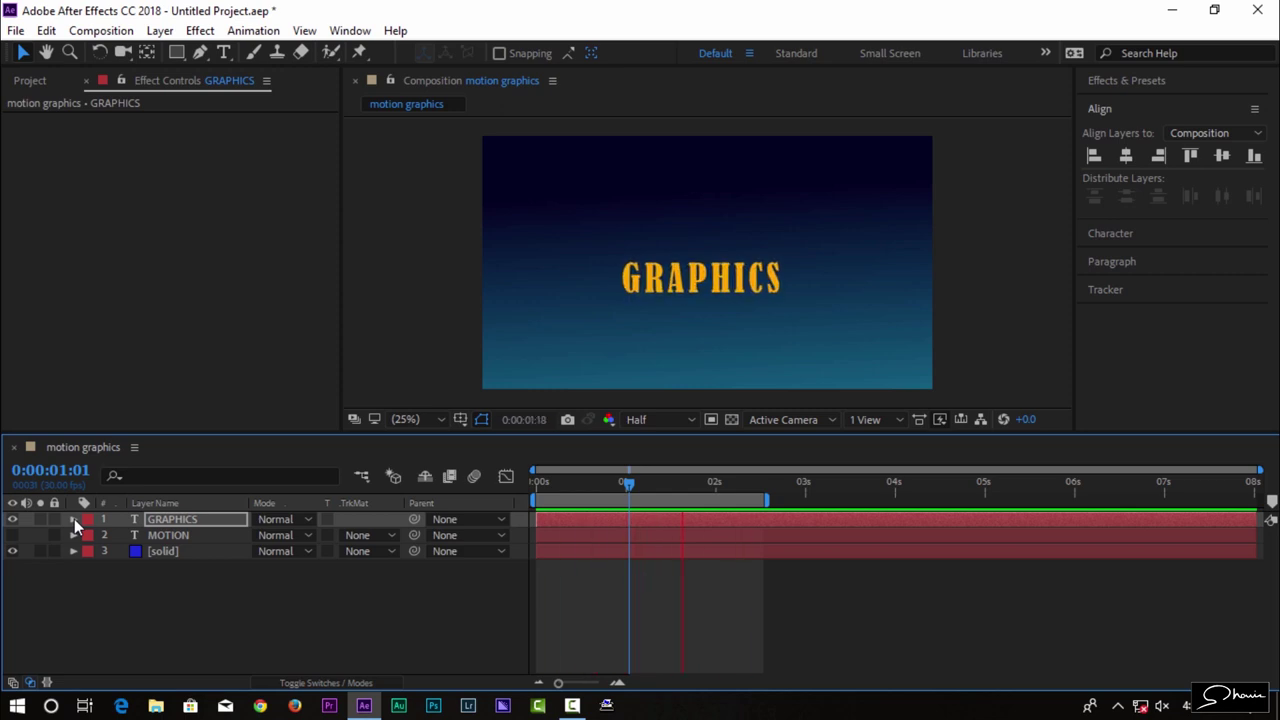
pyautogui.press('space')
pyautogui.press('pageup')
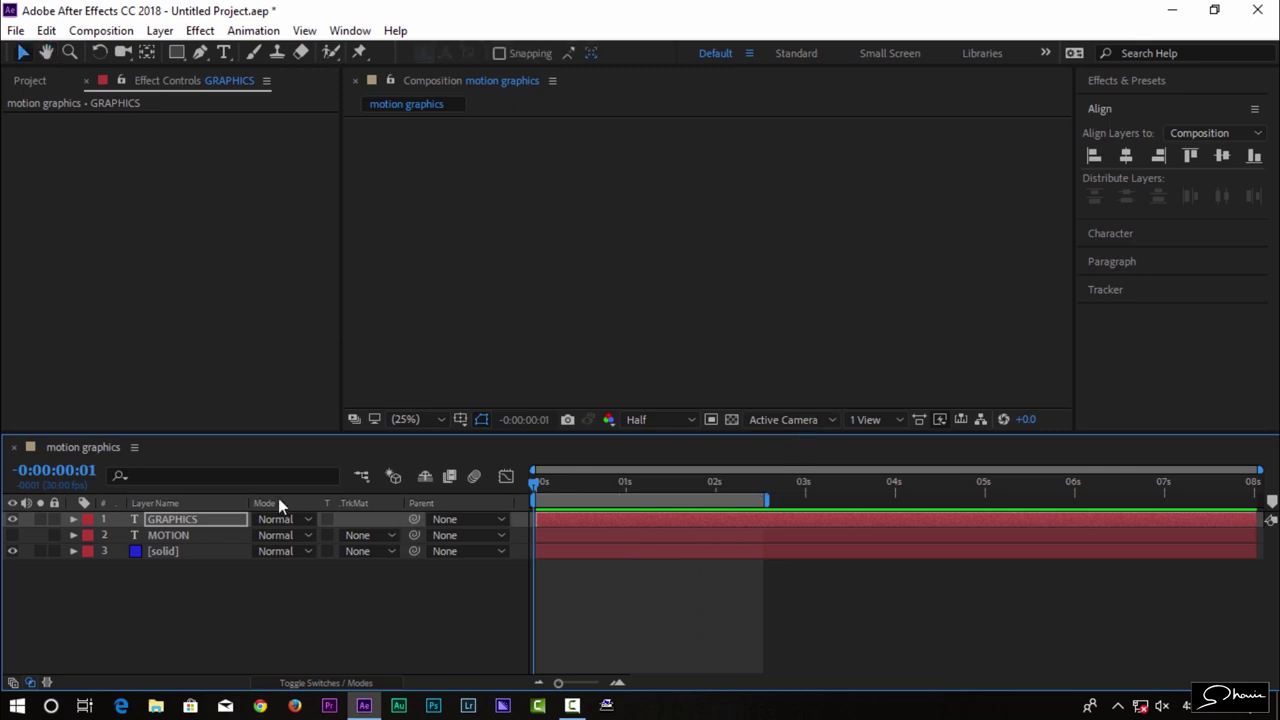
# Reveal GRAPHICS' keyframed Scale with U and scrub past 2 seconds to 66.4, 80.6%.
pyautogui.press('u')
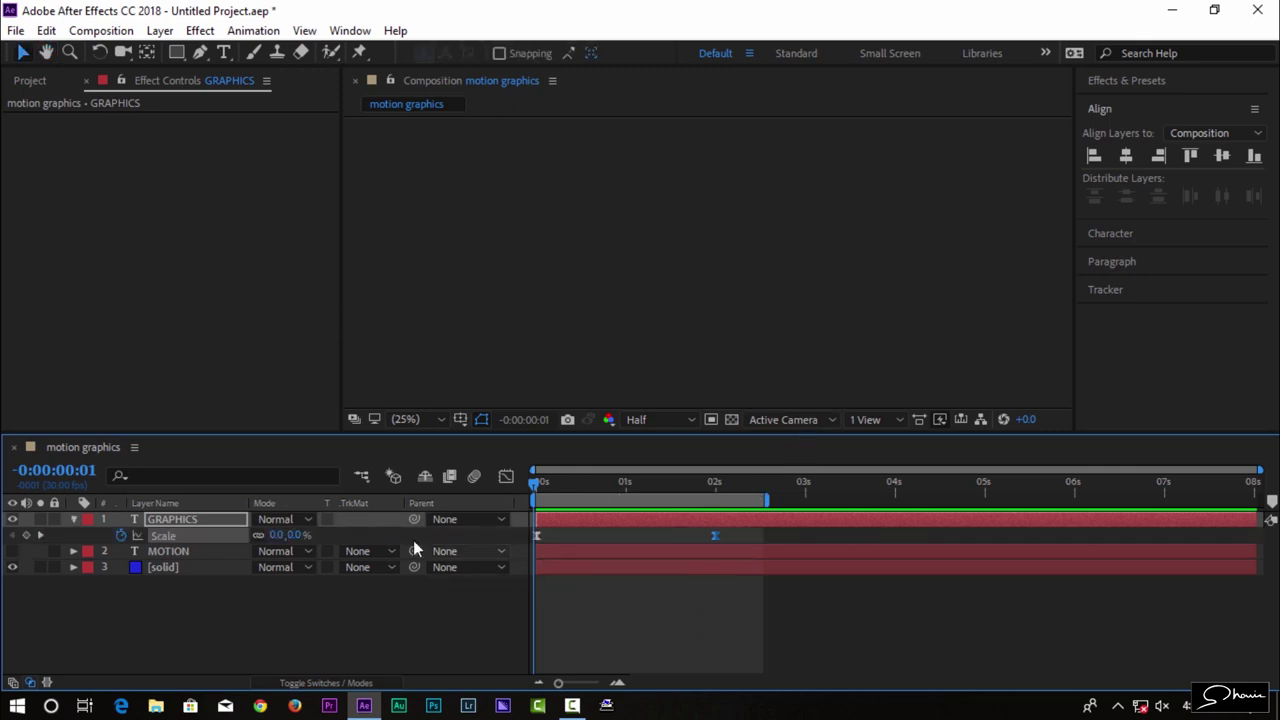
pyautogui.click(197, 522)
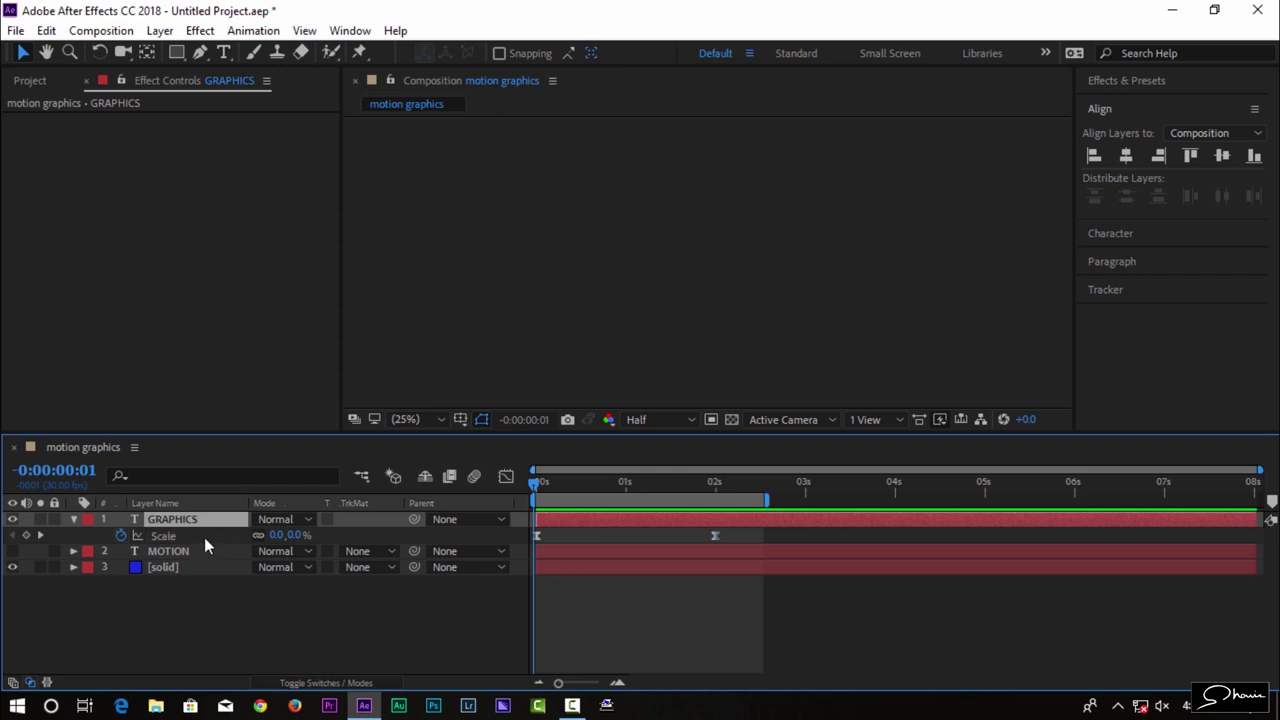
pyautogui.press('u')
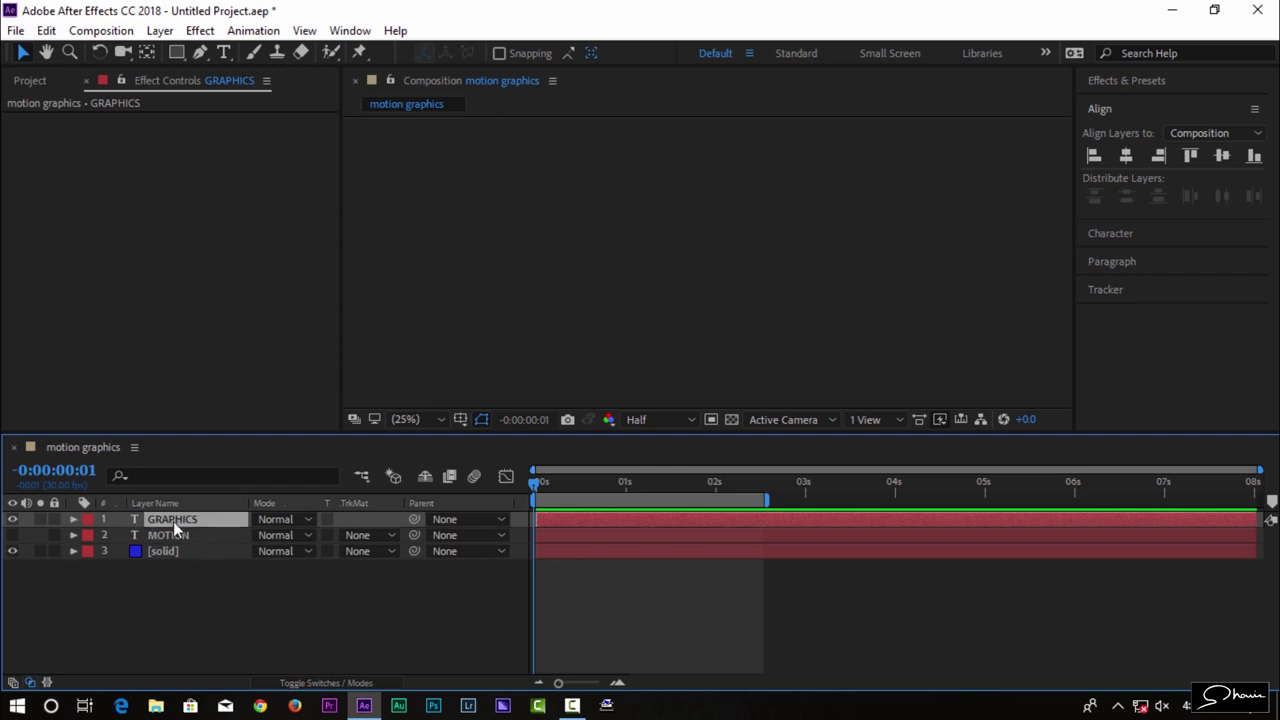
pyautogui.press('u')
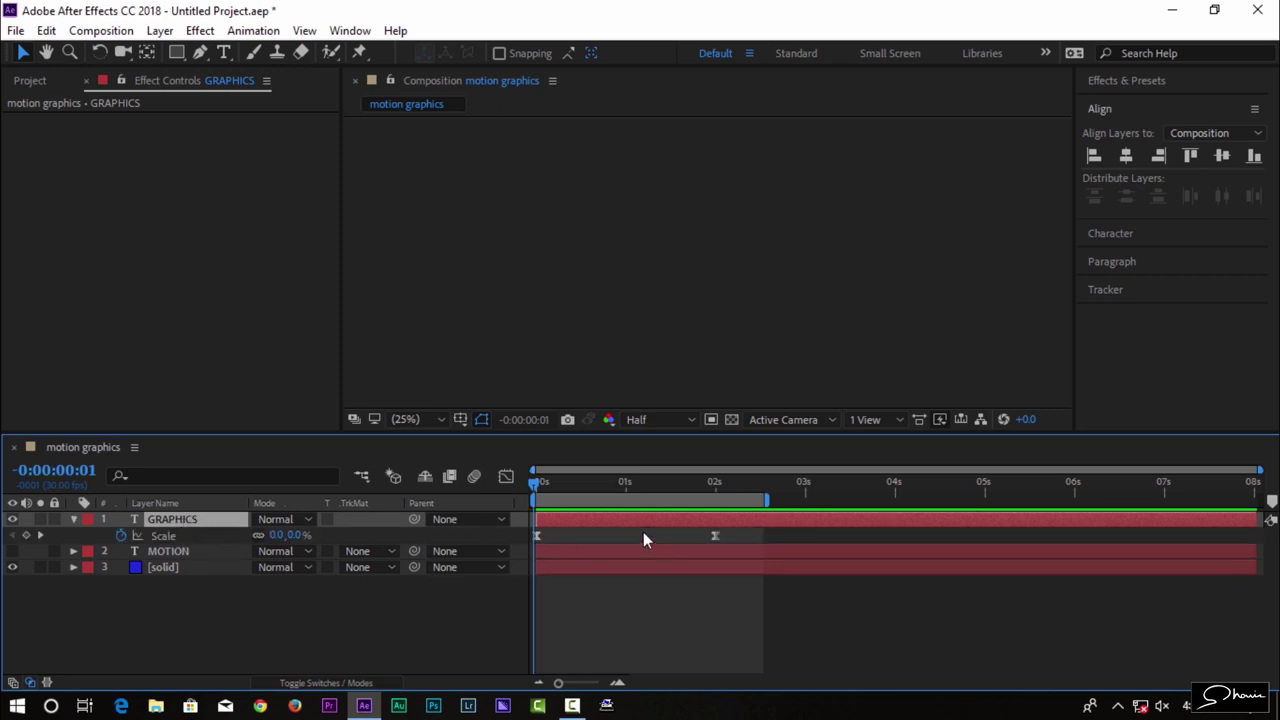
pyautogui.moveTo(543, 485); pyautogui.dragTo(711, 500)
pyautogui.press('k')
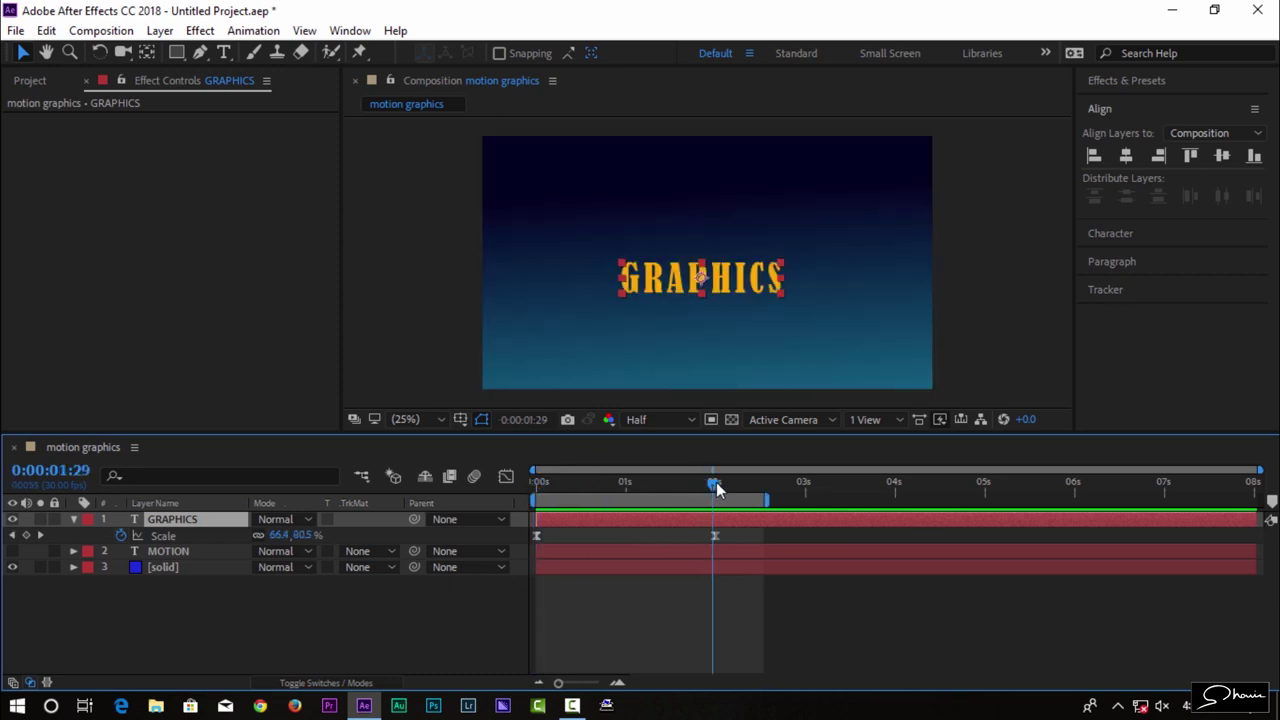
pyautogui.moveTo(714, 485); pyautogui.dragTo(728, 492)
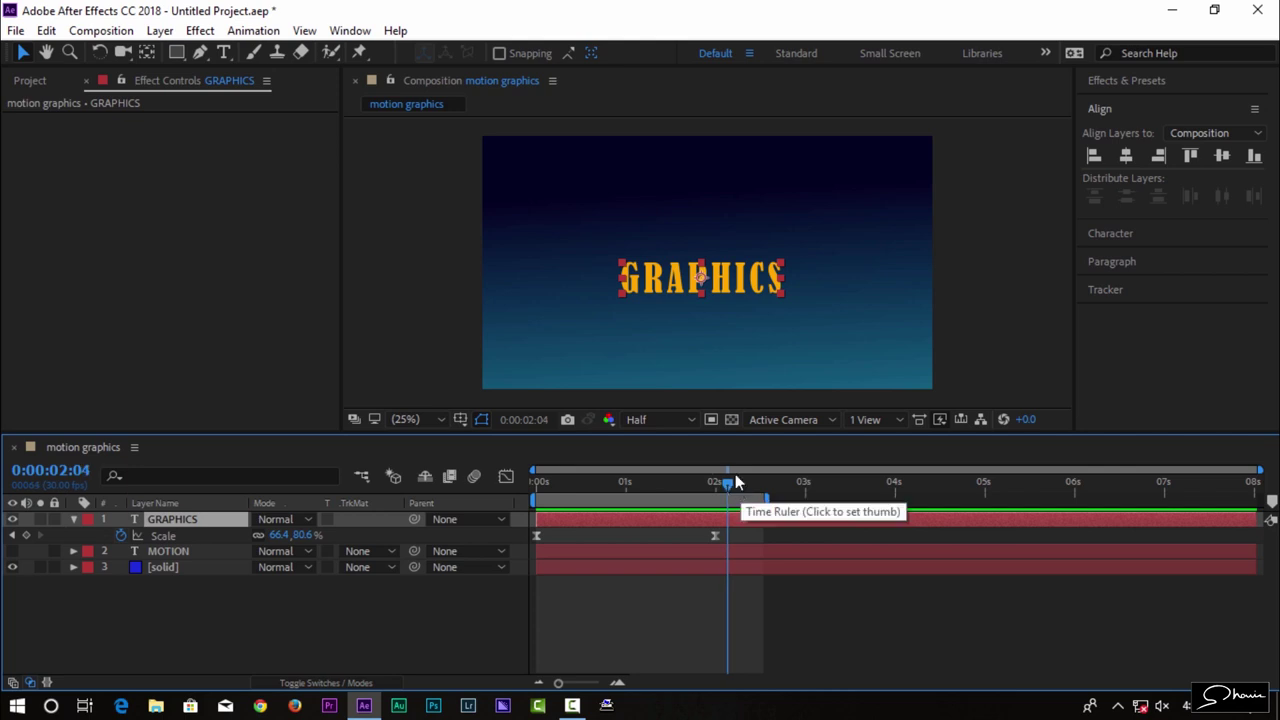
# Turn MOTION's visibility back on, preview the title, and hide the GRAPHICS Scale property.
pyautogui.click(13, 551)
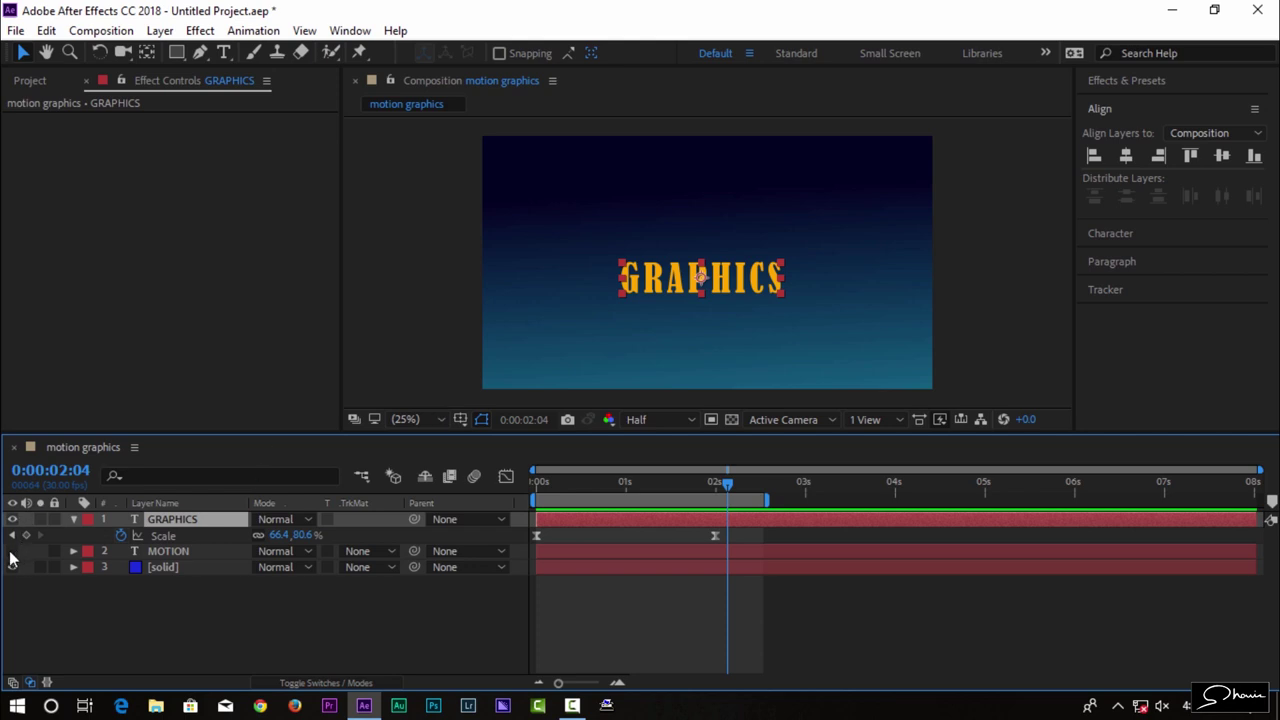
pyautogui.press('space')
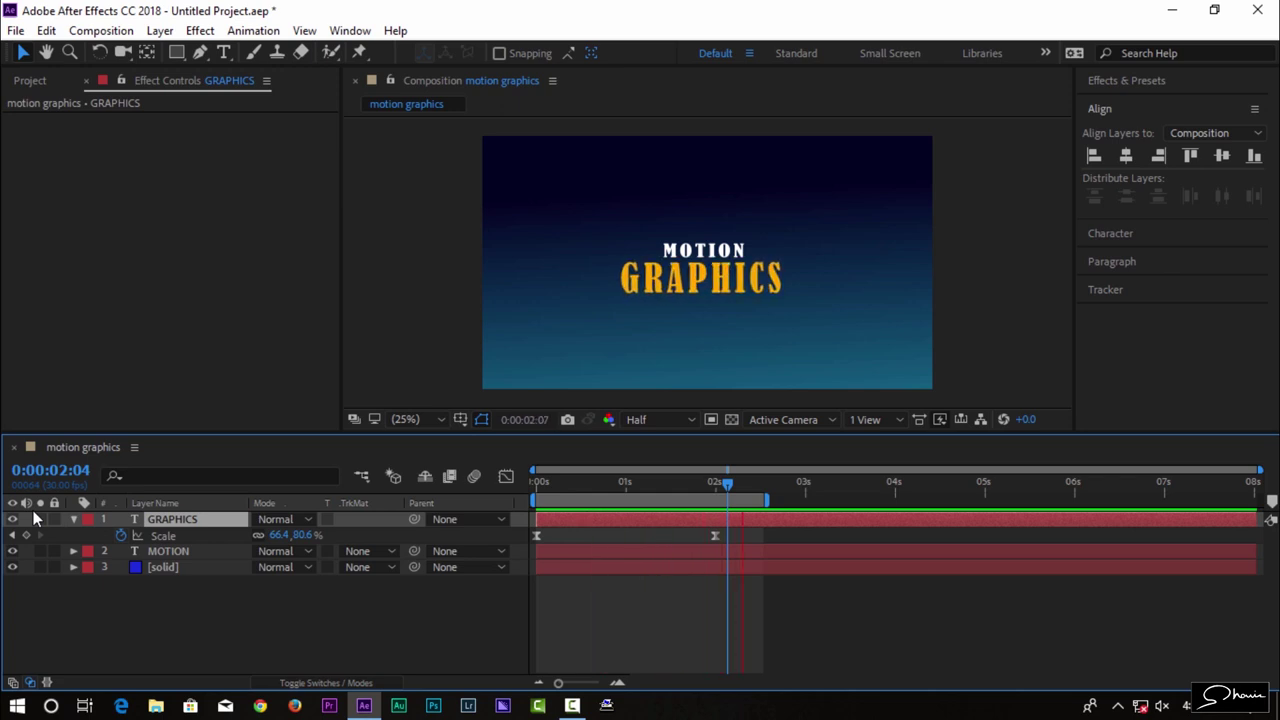
pyautogui.press('space')
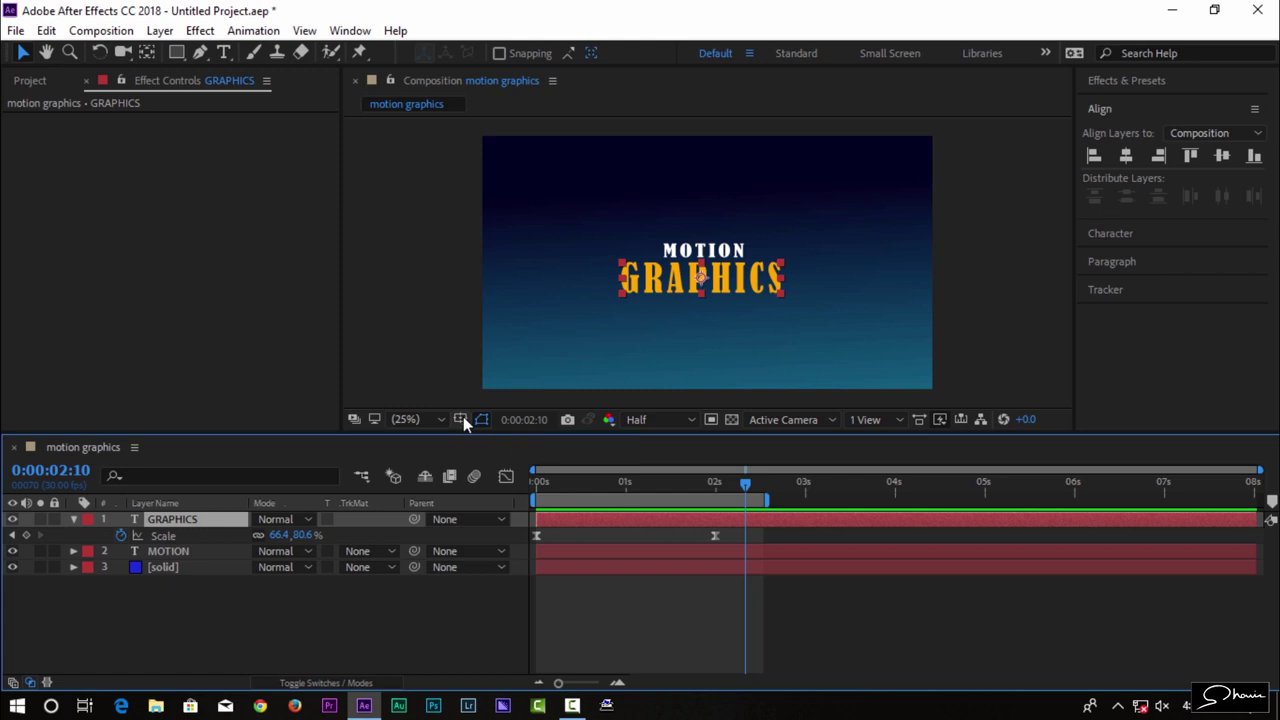
pyautogui.press('u')
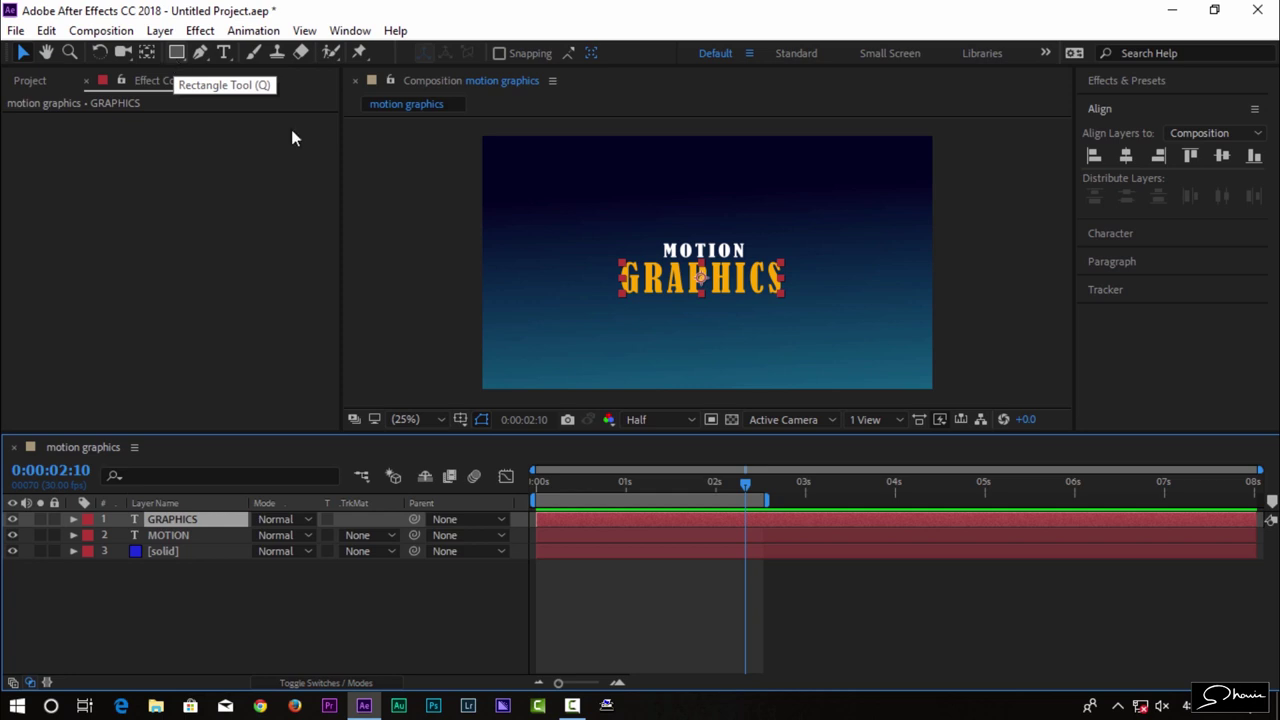
# Choose the Rectangle Tool with a 0 px stroke and a cyan fill for new shapes.
pyautogui.click(482, 638)
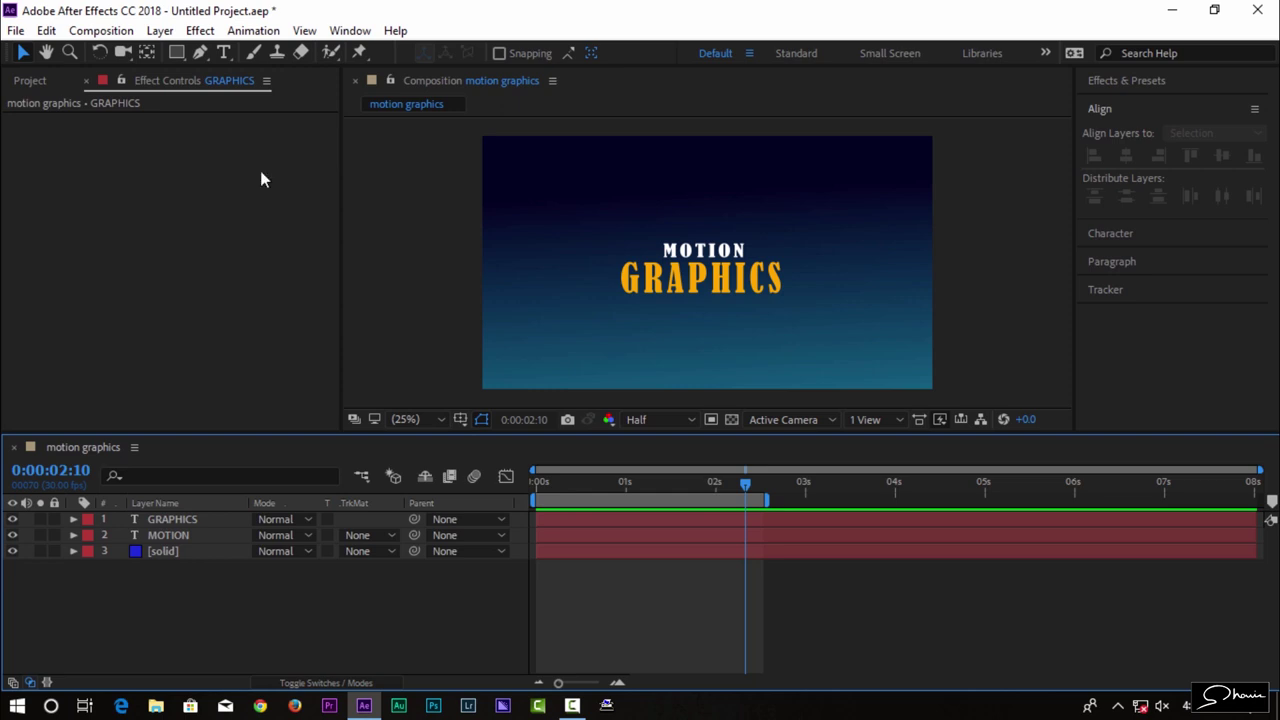
pyautogui.click(178, 51)
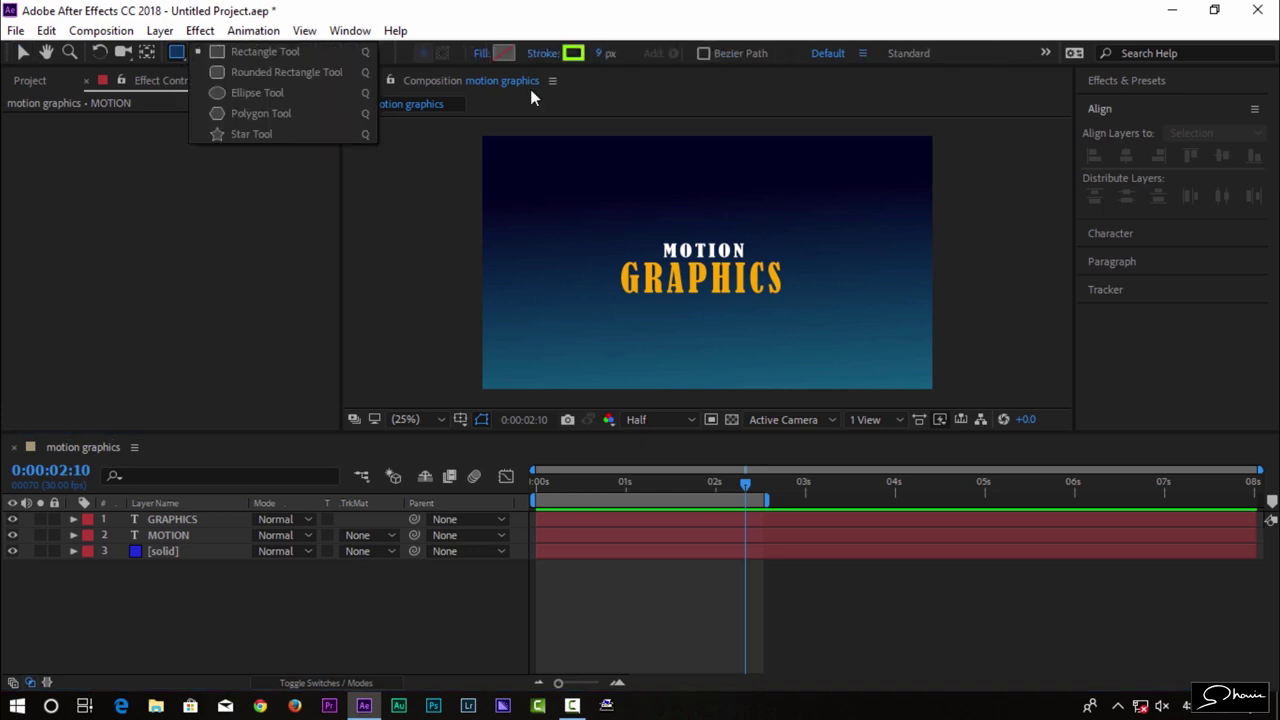
pyautogui.click(530, 89)
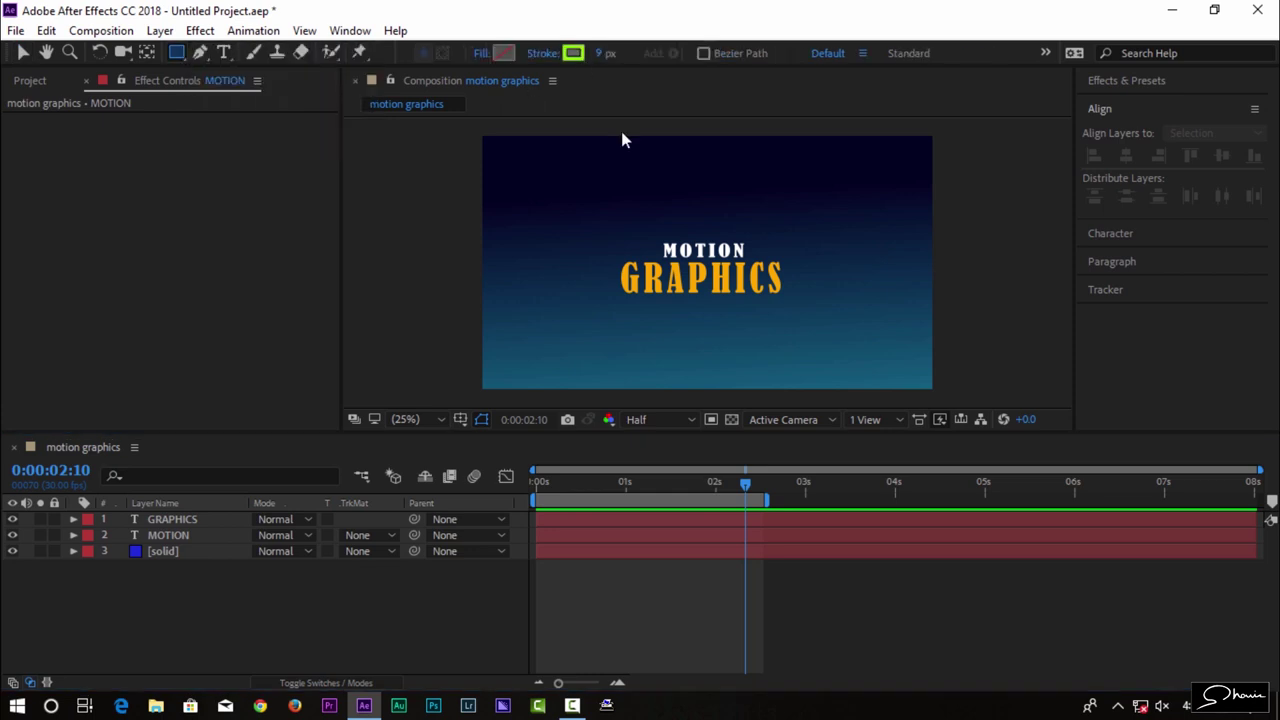
pyautogui.click(600, 54)
pyautogui.press('Return')
pyautogui.click(482, 53)
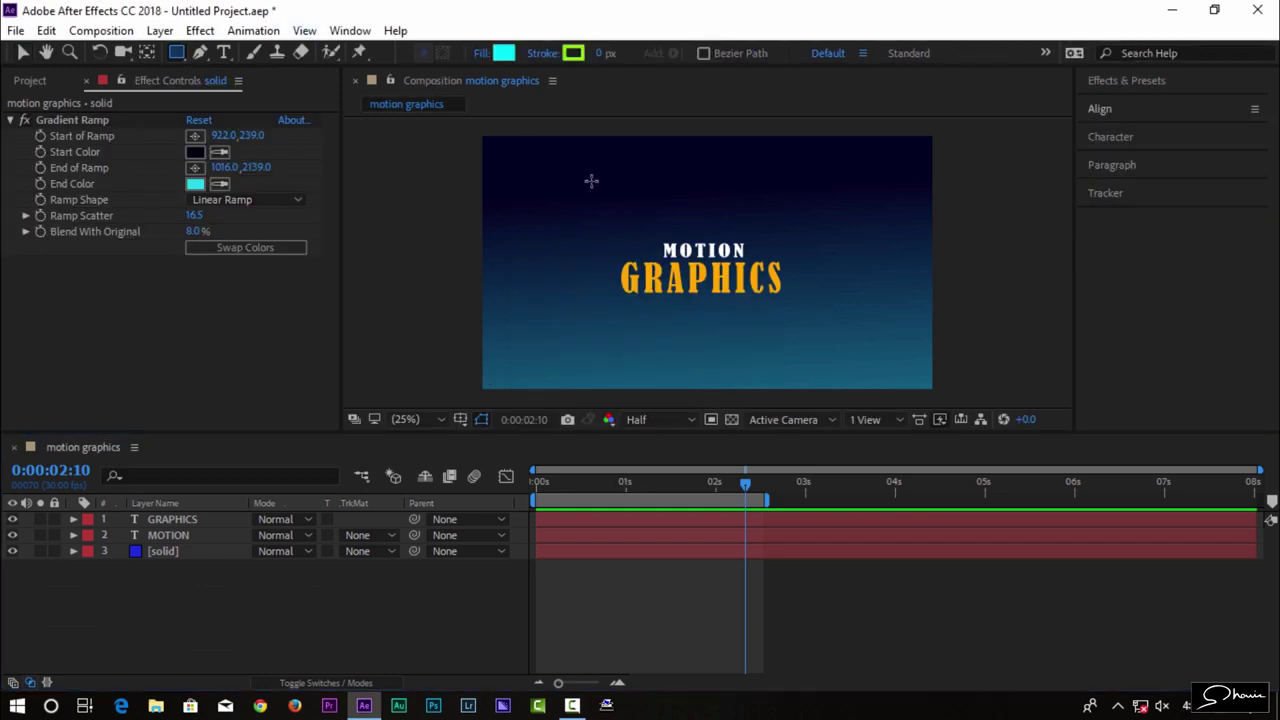
# Draw a cyan rectangle above the MOTION title as Shape Layer 1, collapse it, and reselect it.
pyautogui.moveTo(595, 168)
pyautogui.mouseDown()
pyautogui.moveTo(608, 189)
pyautogui.moveTo(711, 211)
pyautogui.mouseUp()
pyautogui.moveTo(813, 217); pyautogui.dragTo(817, 217)
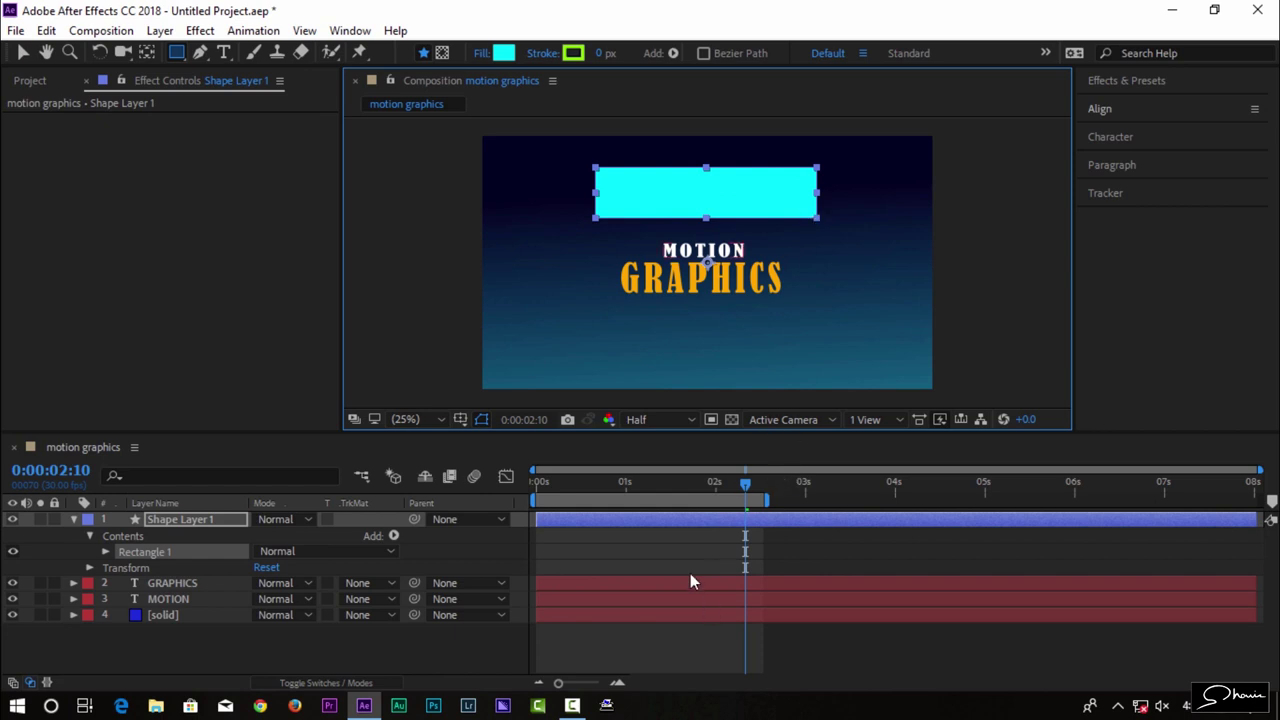
pyautogui.click(72, 519)
pyautogui.click(72, 519)
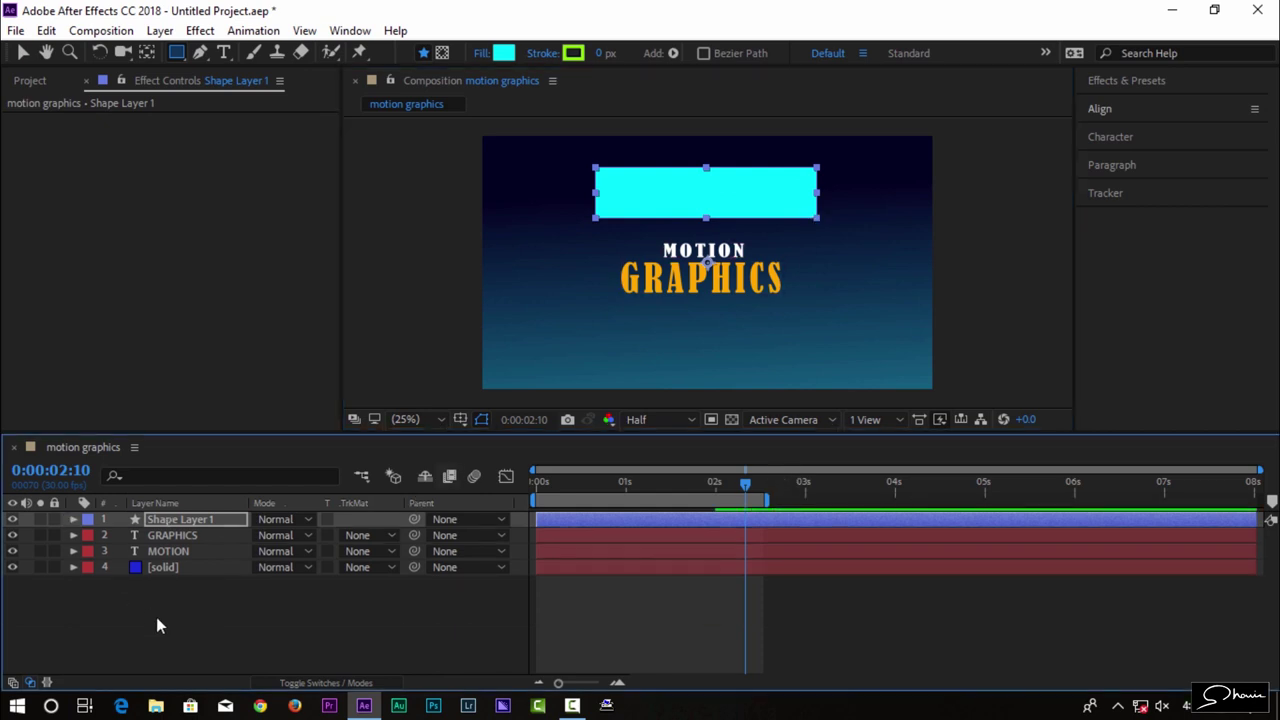
pyautogui.click(156, 617)
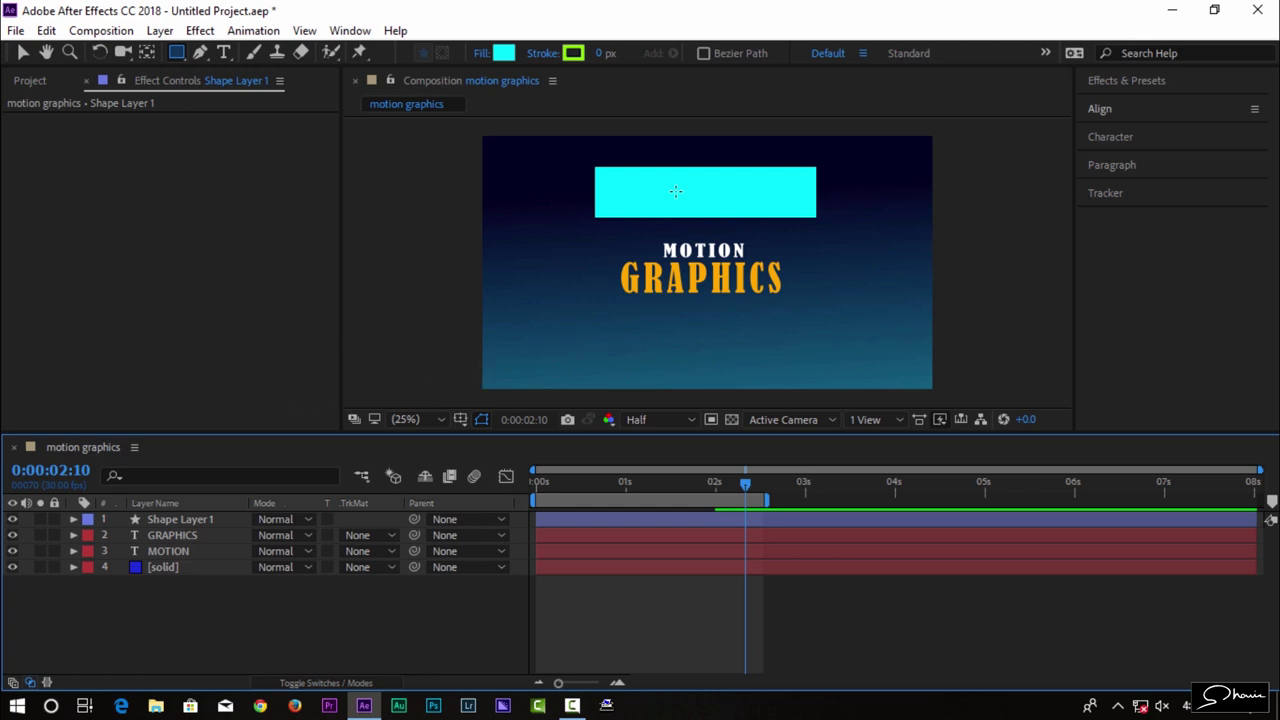
pyautogui.click(152, 519)
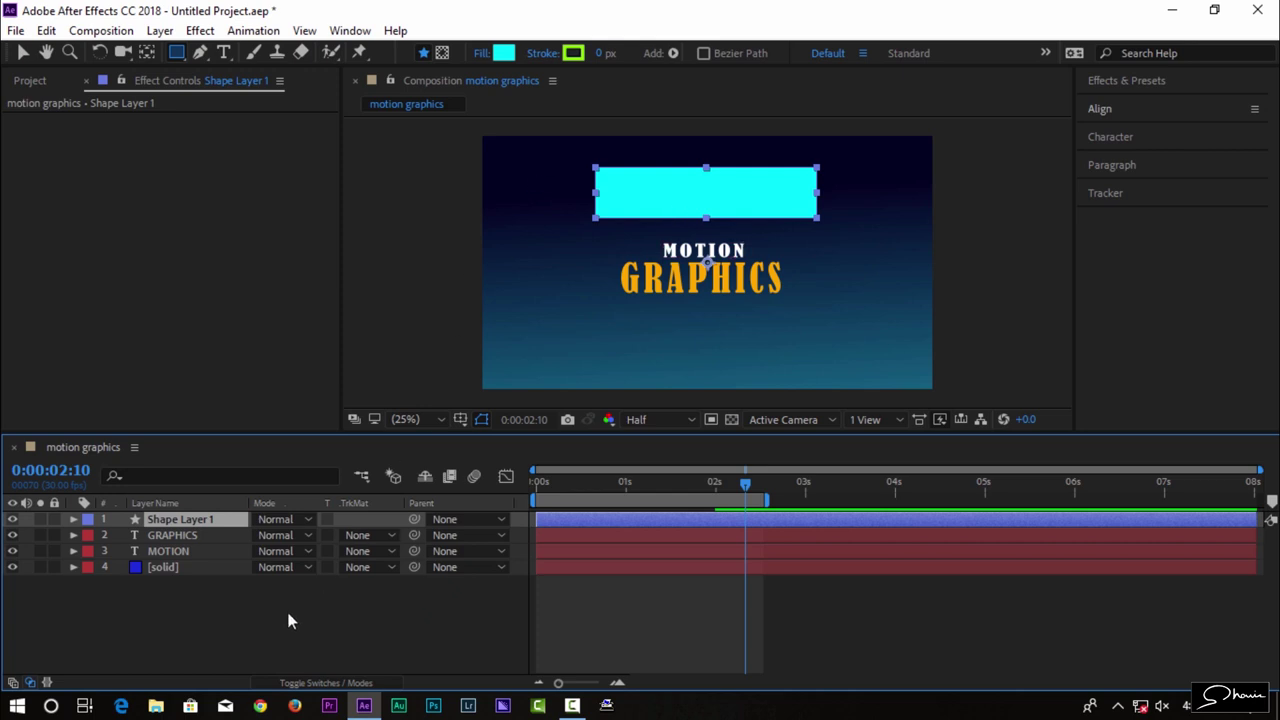
# Drag Shape Layer 1 down between GRAPHICS and MOTION in the layer stack.
pyautogui.click(175, 550)
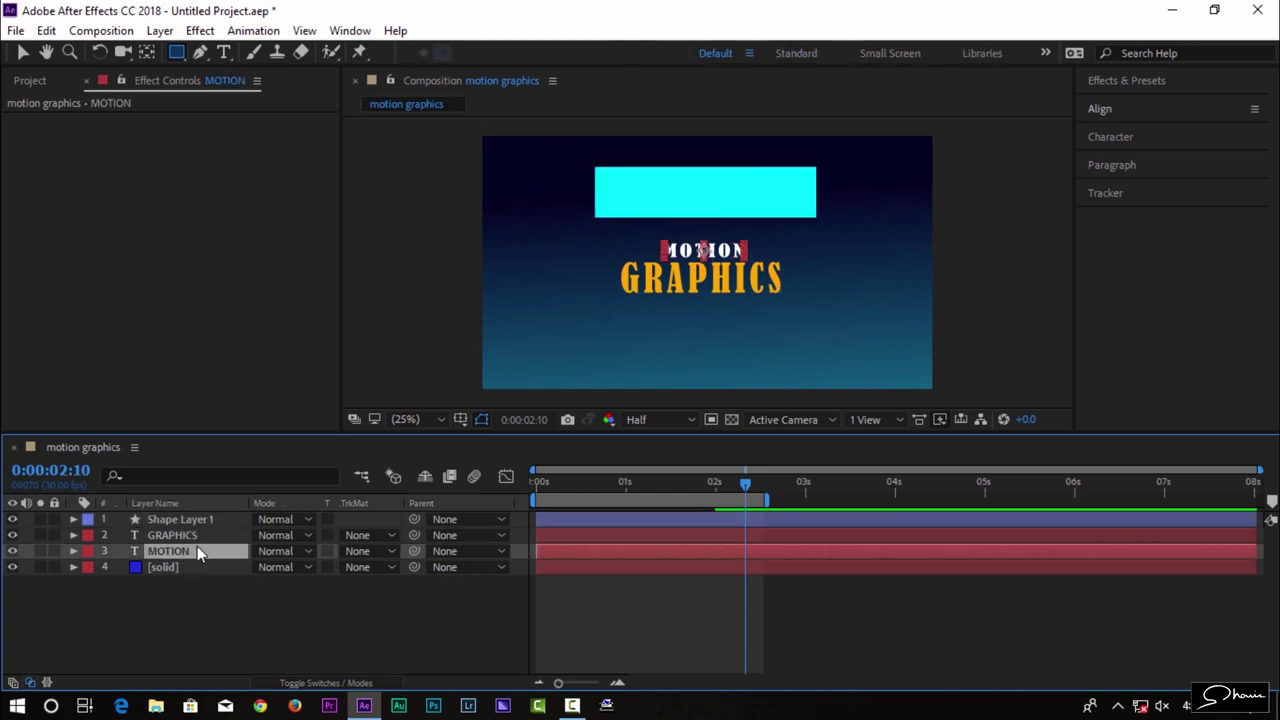
pyautogui.click(180, 521)
pyautogui.moveTo(186, 520); pyautogui.dragTo(188, 541)
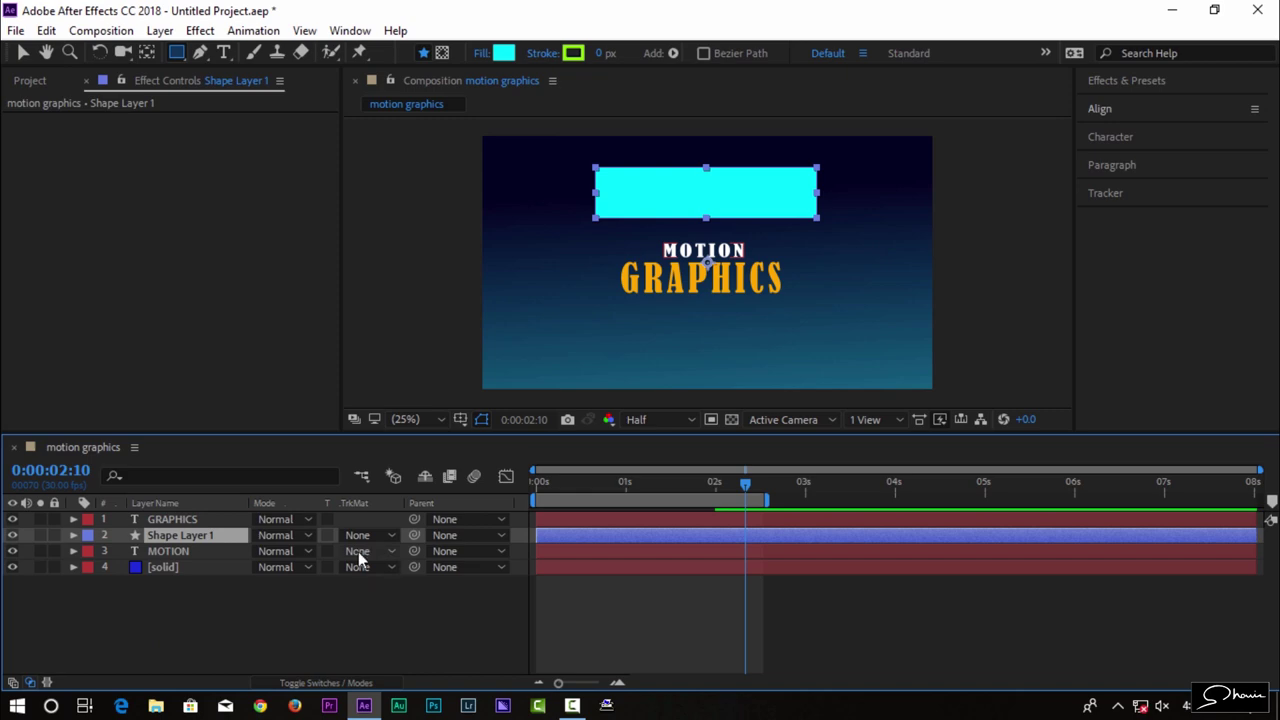
# Check the blend mode, parent and track matte menus, leaving them unchanged.
pyautogui.click(289, 543)
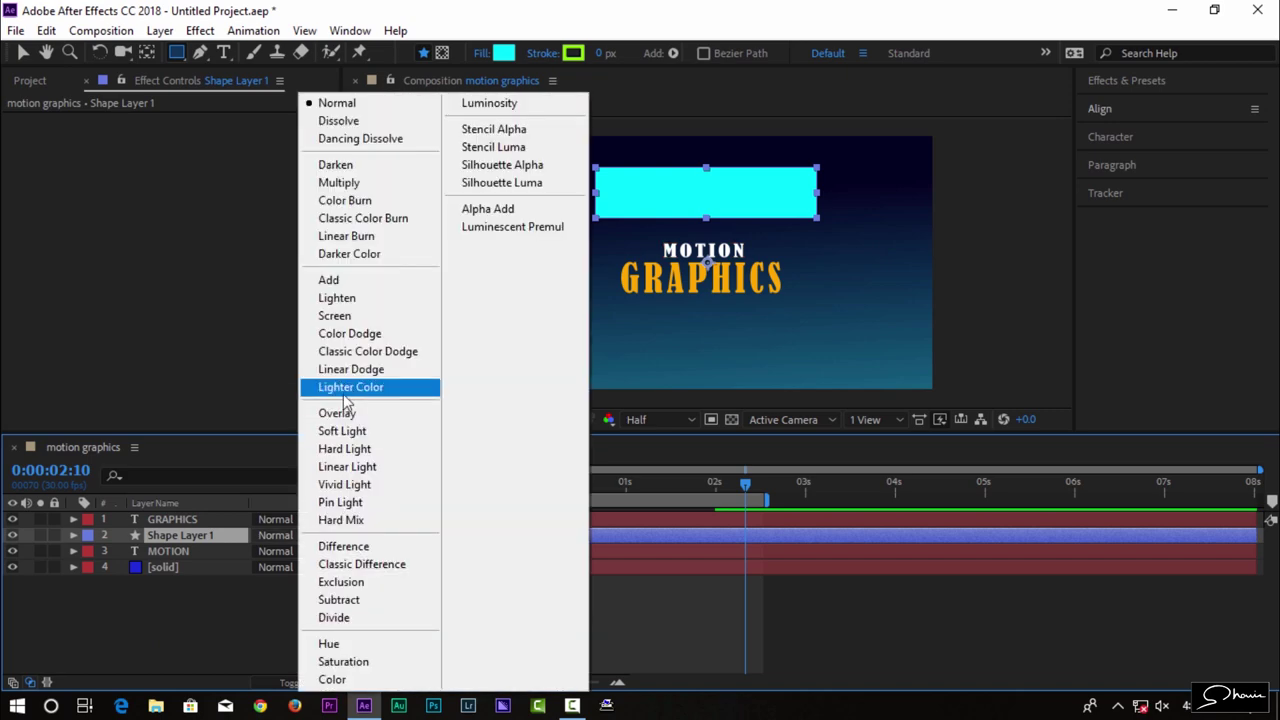
pyautogui.click(283, 540)
pyautogui.click(282, 538)
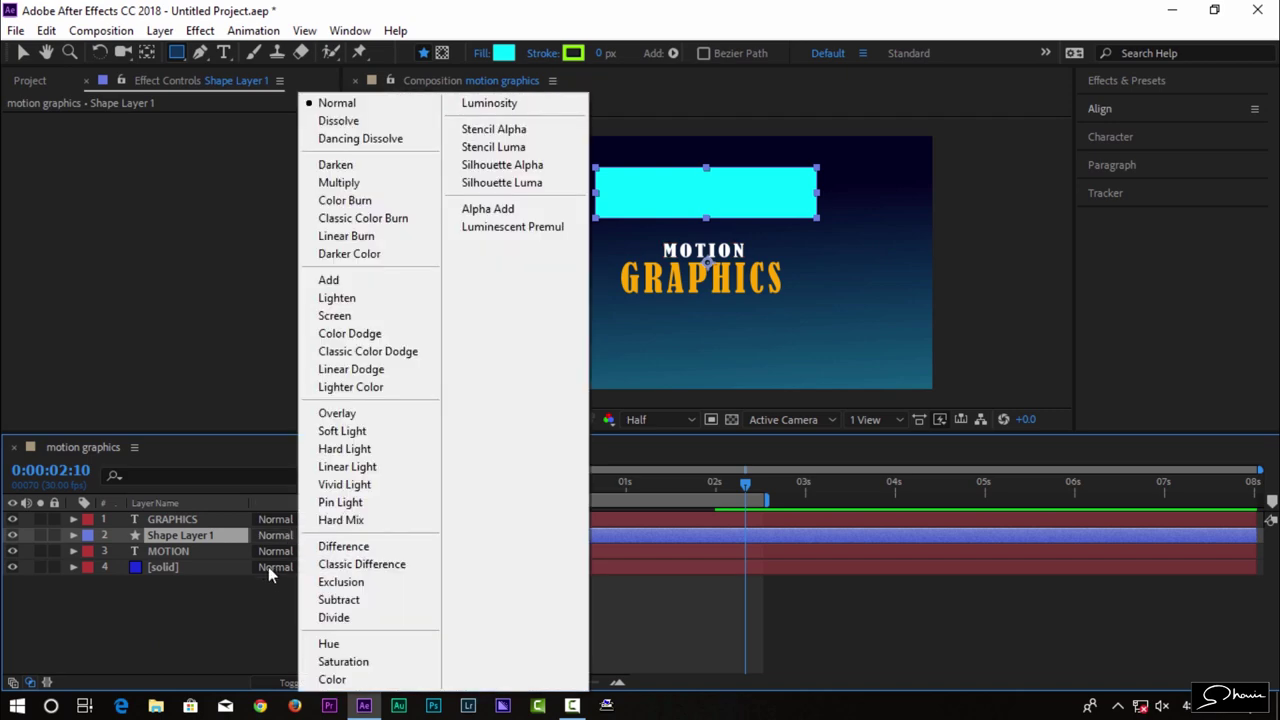
pyautogui.click(272, 576)
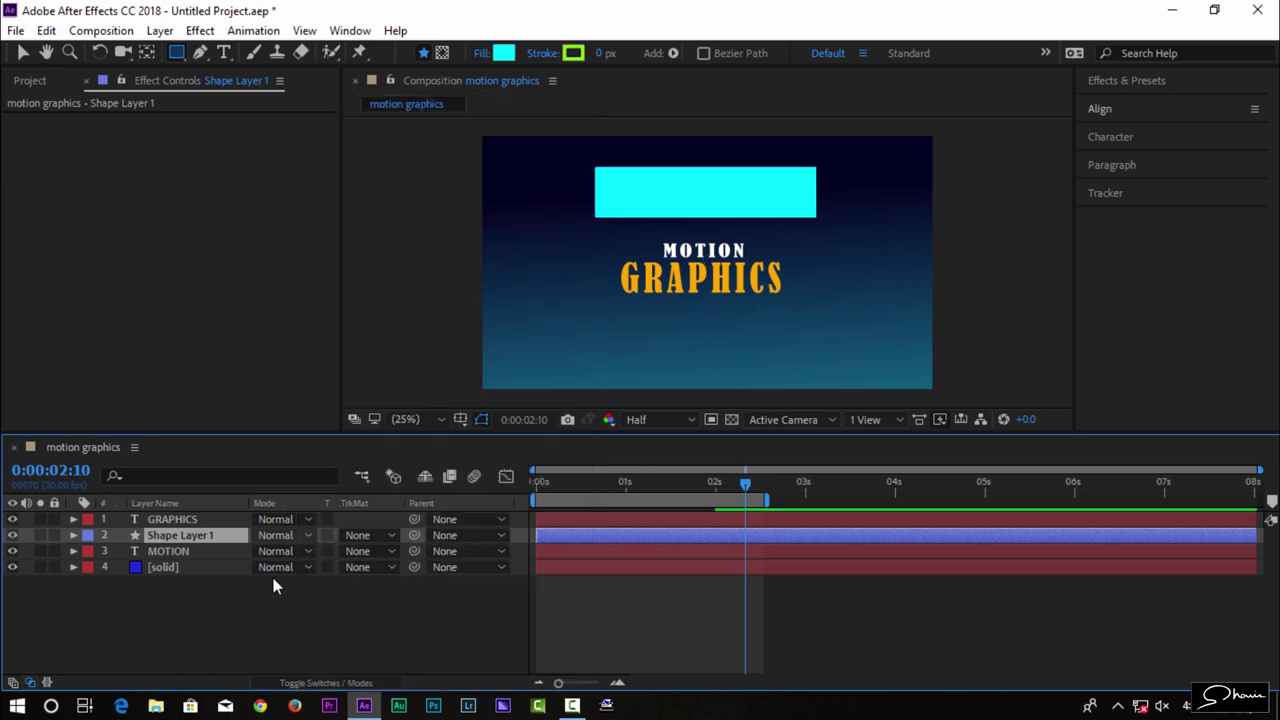
pyautogui.click(456, 535)
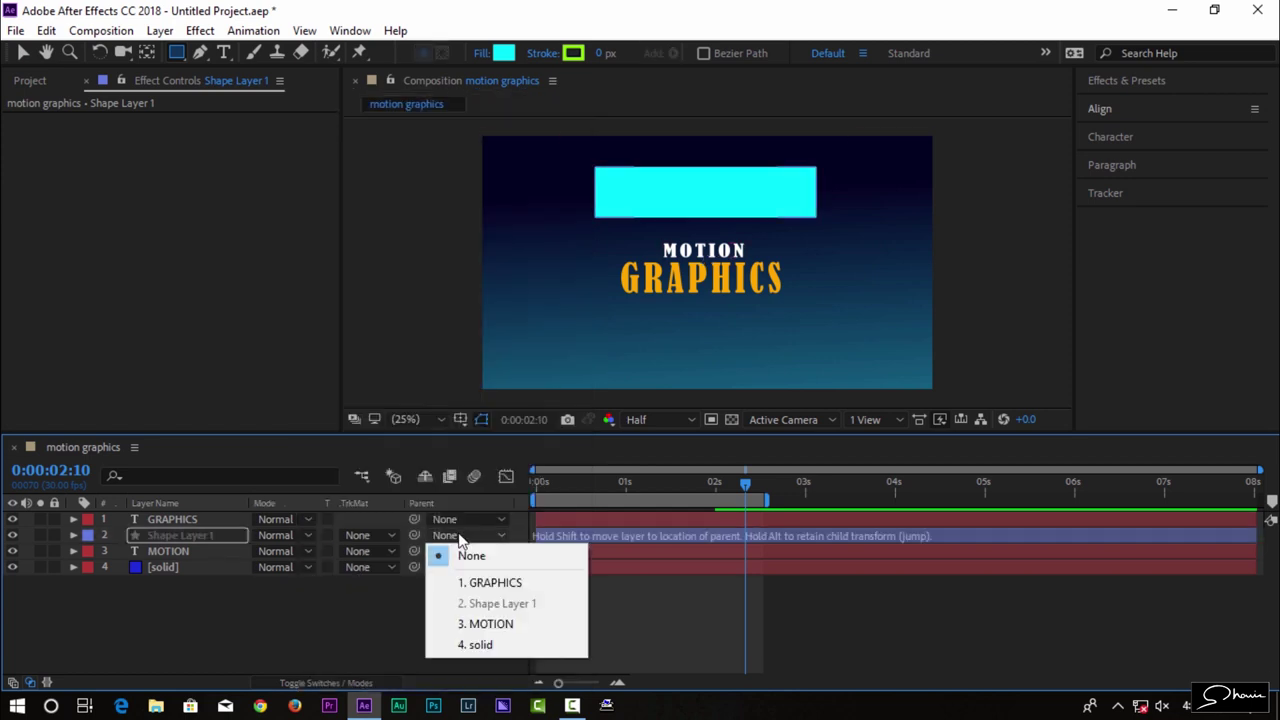
pyautogui.click(363, 603)
pyautogui.click(394, 550)
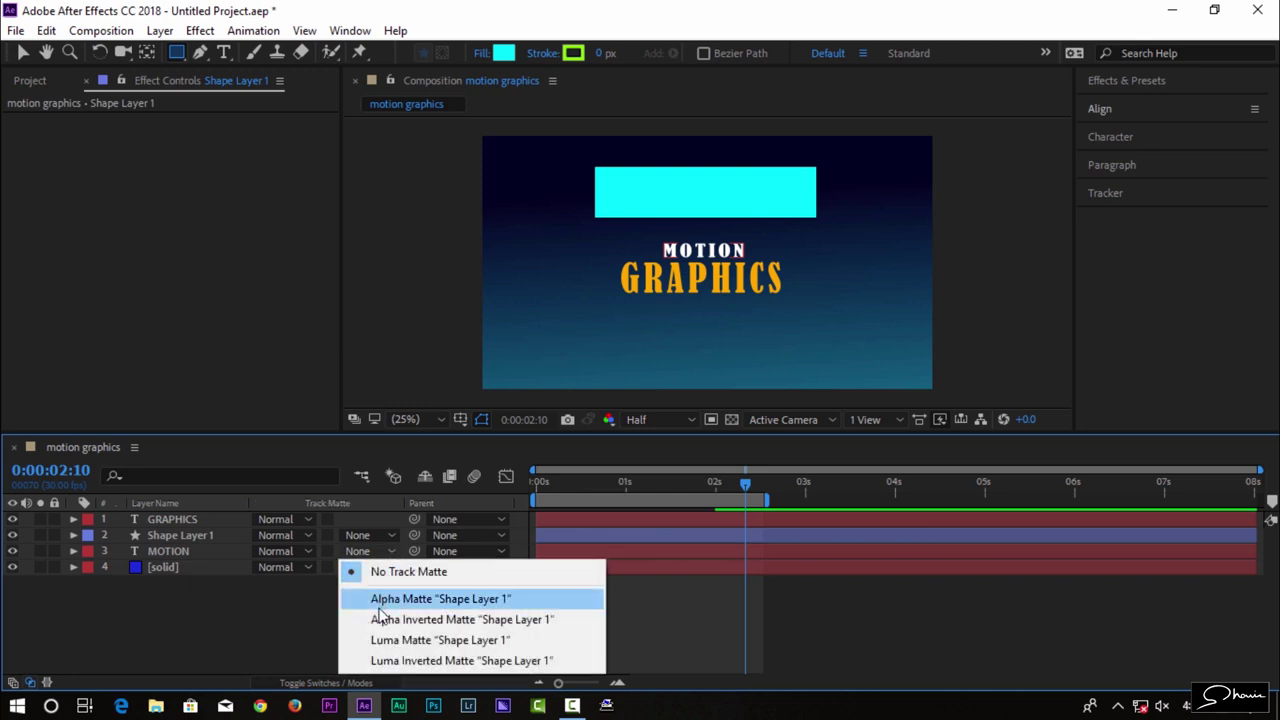
pyautogui.click(330, 617)
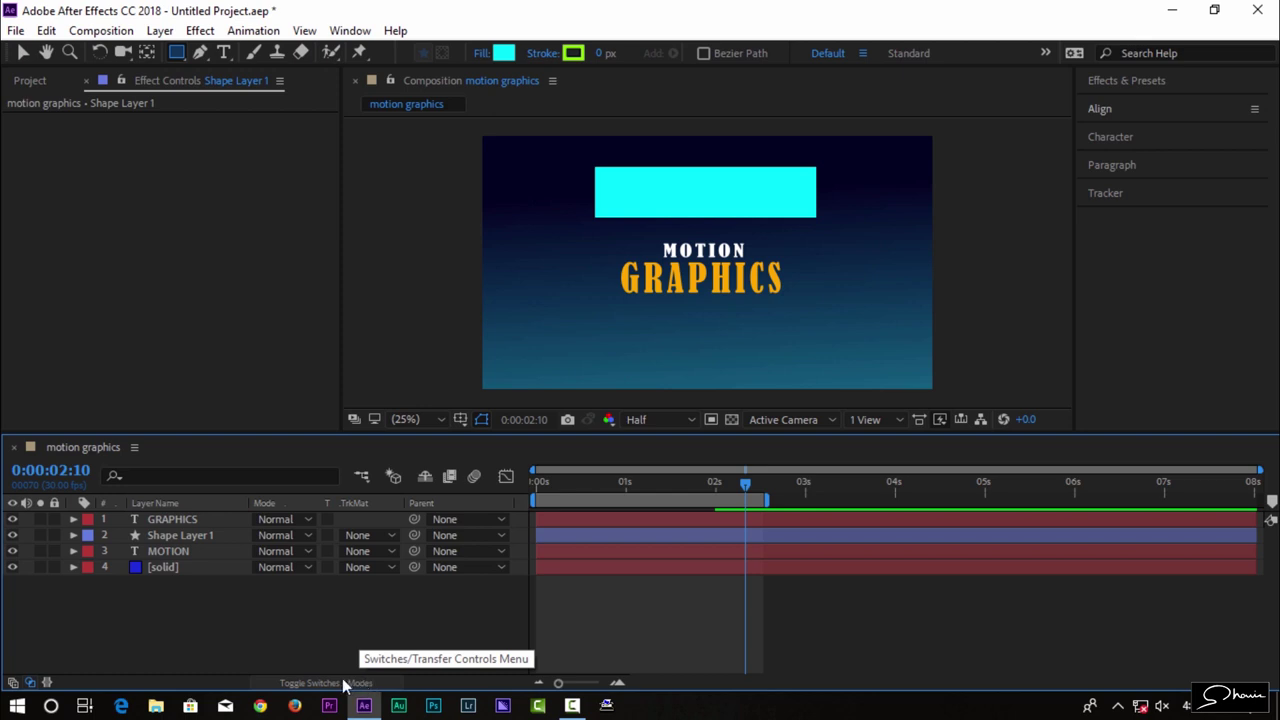
# Toggle the Switches and Transfer Controls panes so the TrkMat column shows.
pyautogui.click(13, 683)
pyautogui.click(13, 683)
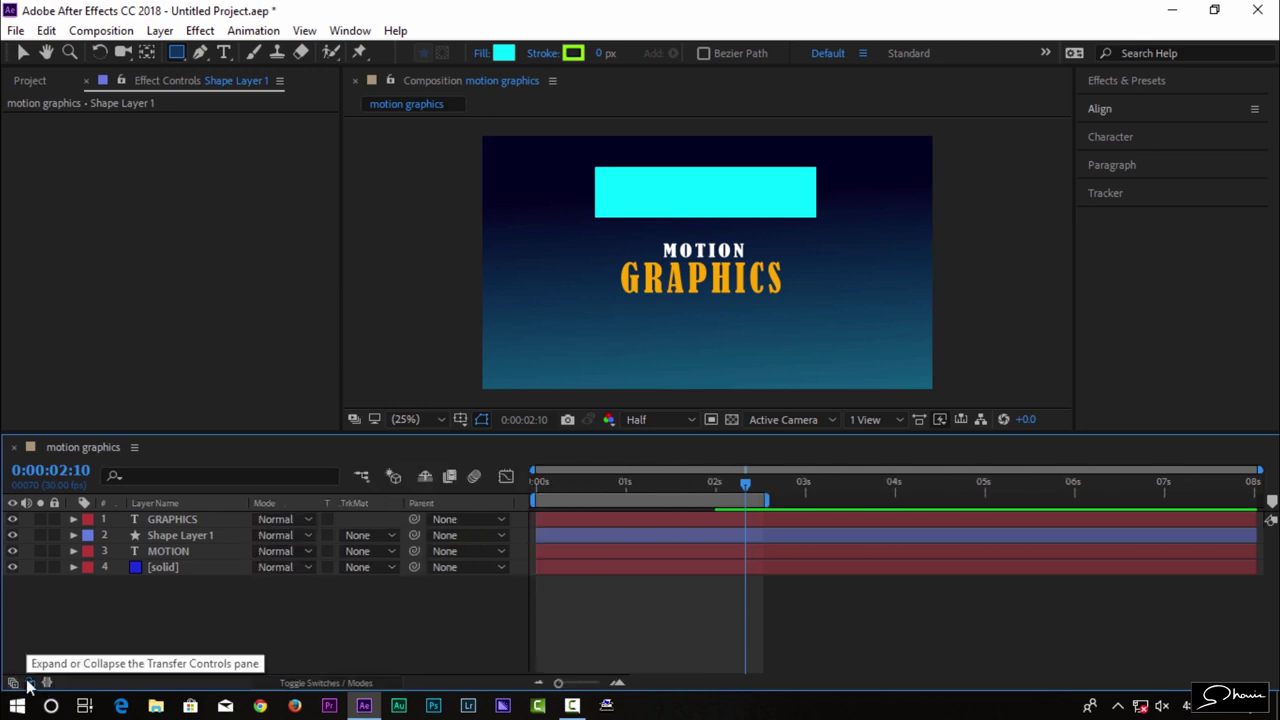
pyautogui.click(30, 683)
pyautogui.click(30, 683)
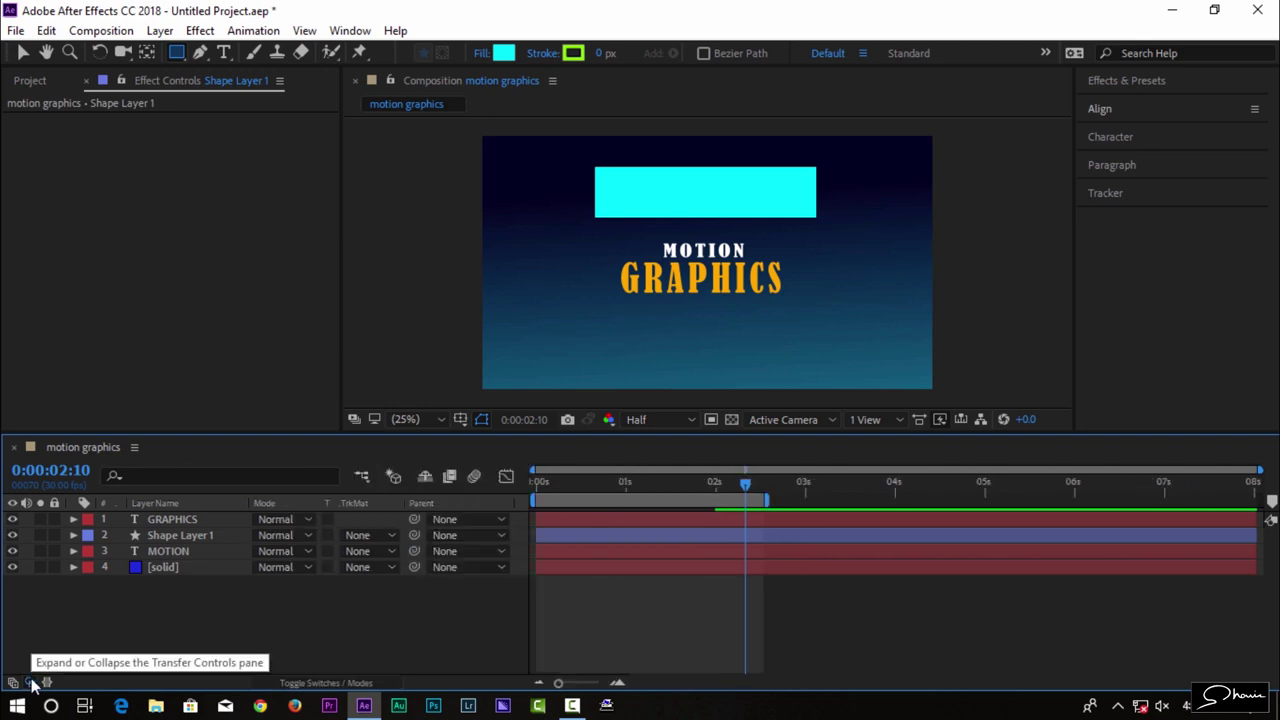
pyautogui.click(30, 683)
pyautogui.click(31, 683)
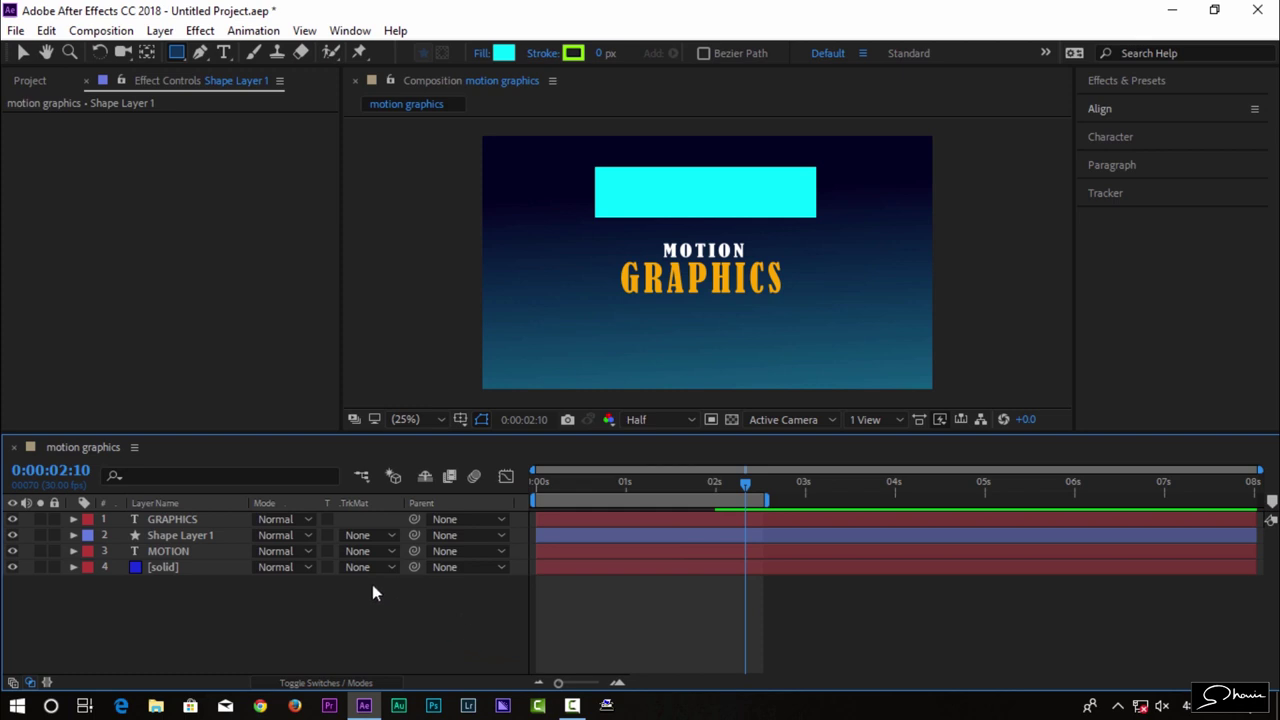
# Set MOTION's TrkMat to Alpha Matte 'Shape Layer 1' and preview the masked result.
pyautogui.click(178, 550)
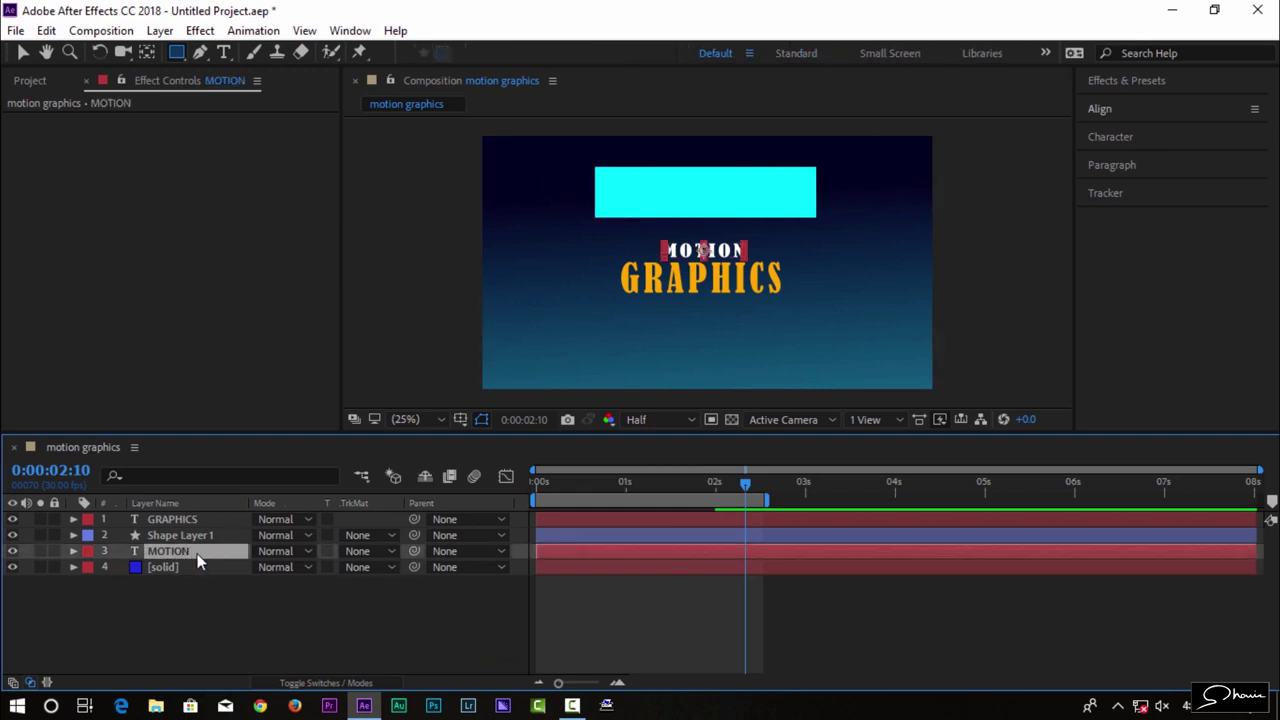
pyautogui.click(364, 555)
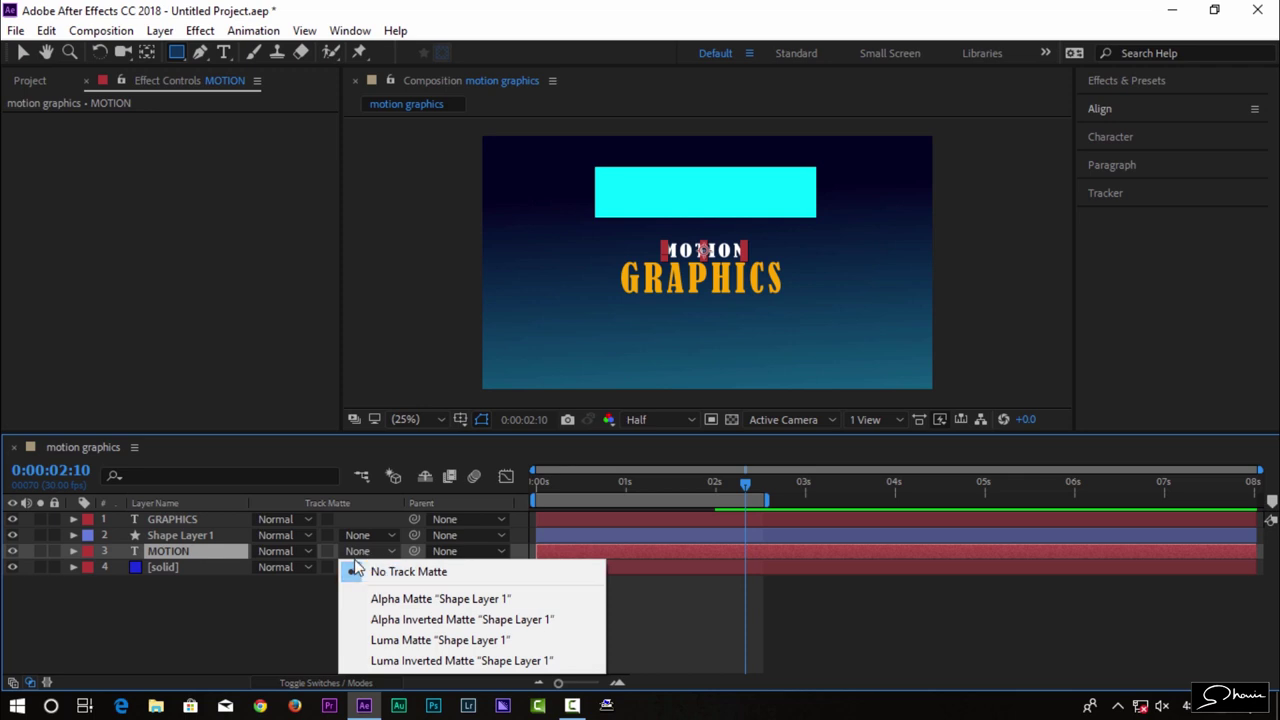
pyautogui.click(384, 604)
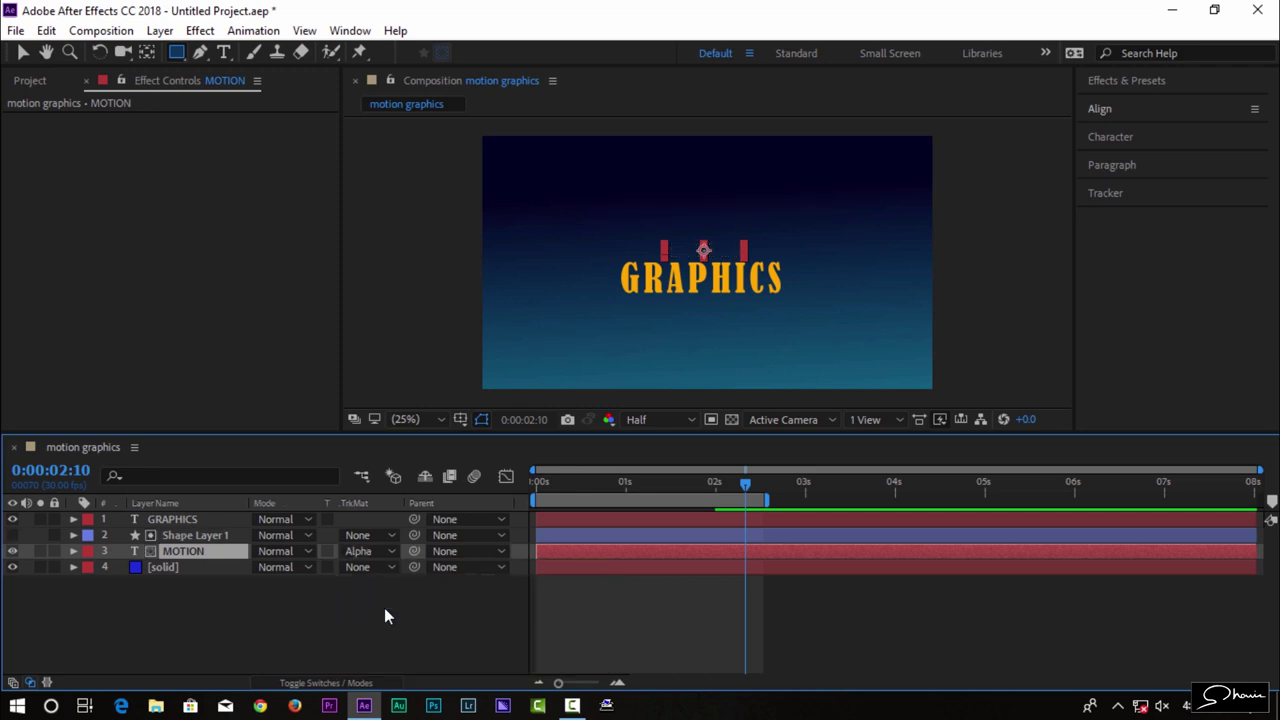
pyautogui.click(180, 536)
pyautogui.click(185, 551)
pyautogui.press('space')
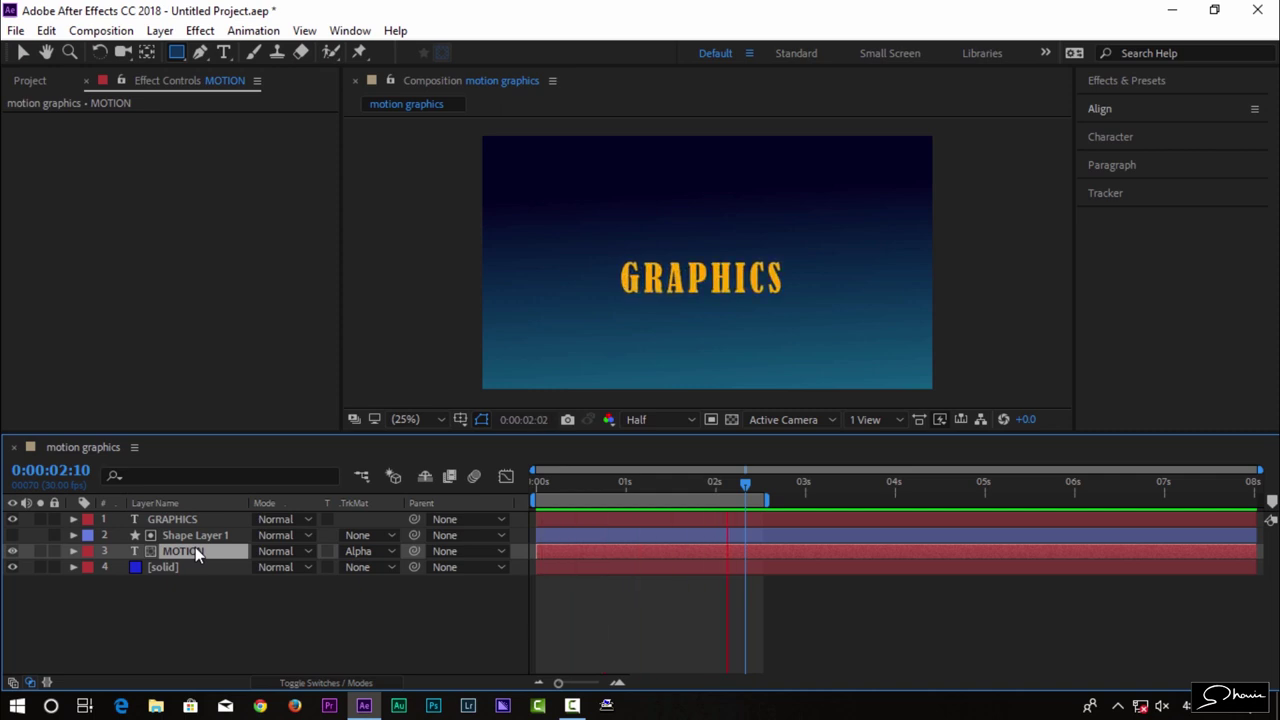
pyautogui.press('space')
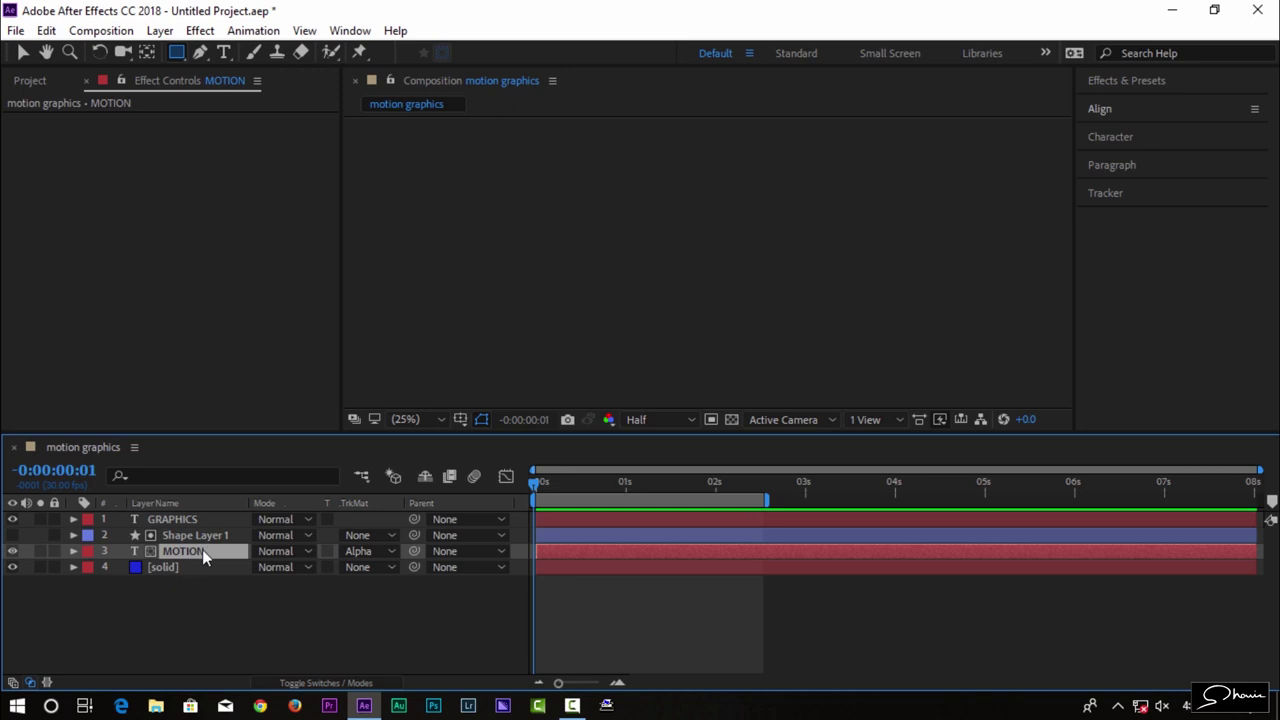
# At 0:00:02:02, scrub MOTION's Position to 944, 487, then collapse it and select Shape Layer 1.
pyautogui.moveTo(534, 479); pyautogui.dragTo(722, 500)
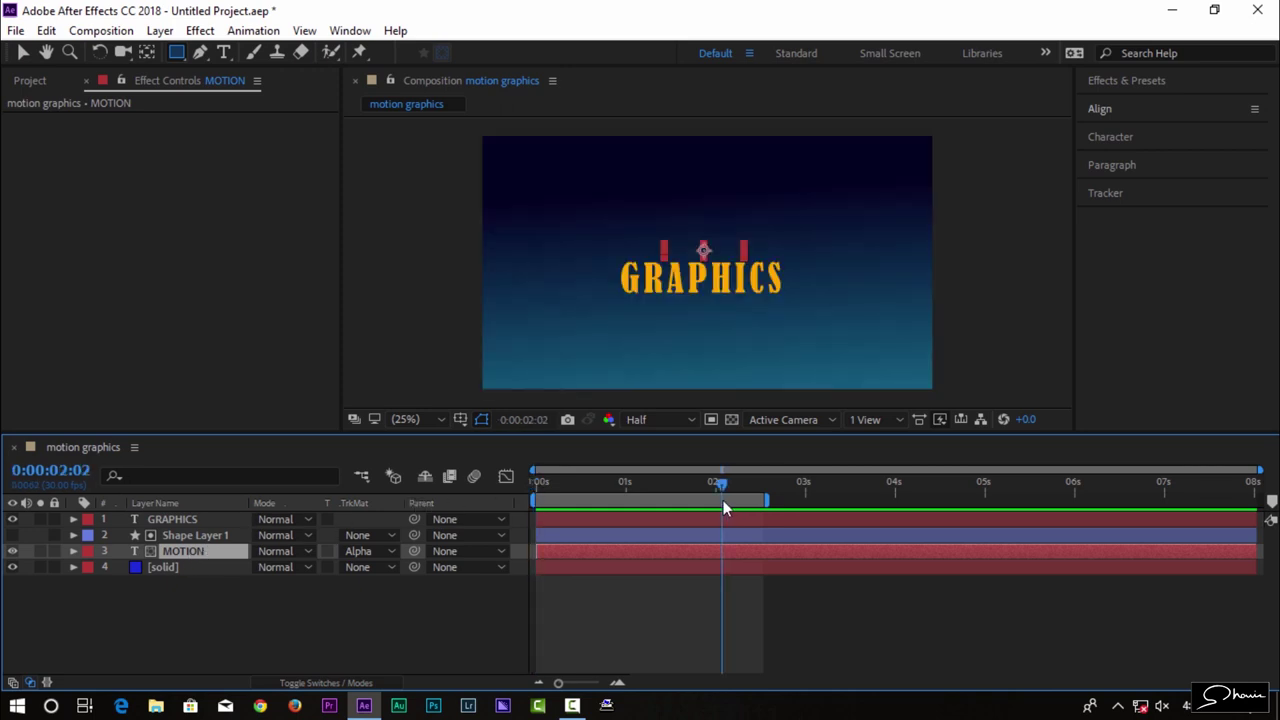
pyautogui.press('p')
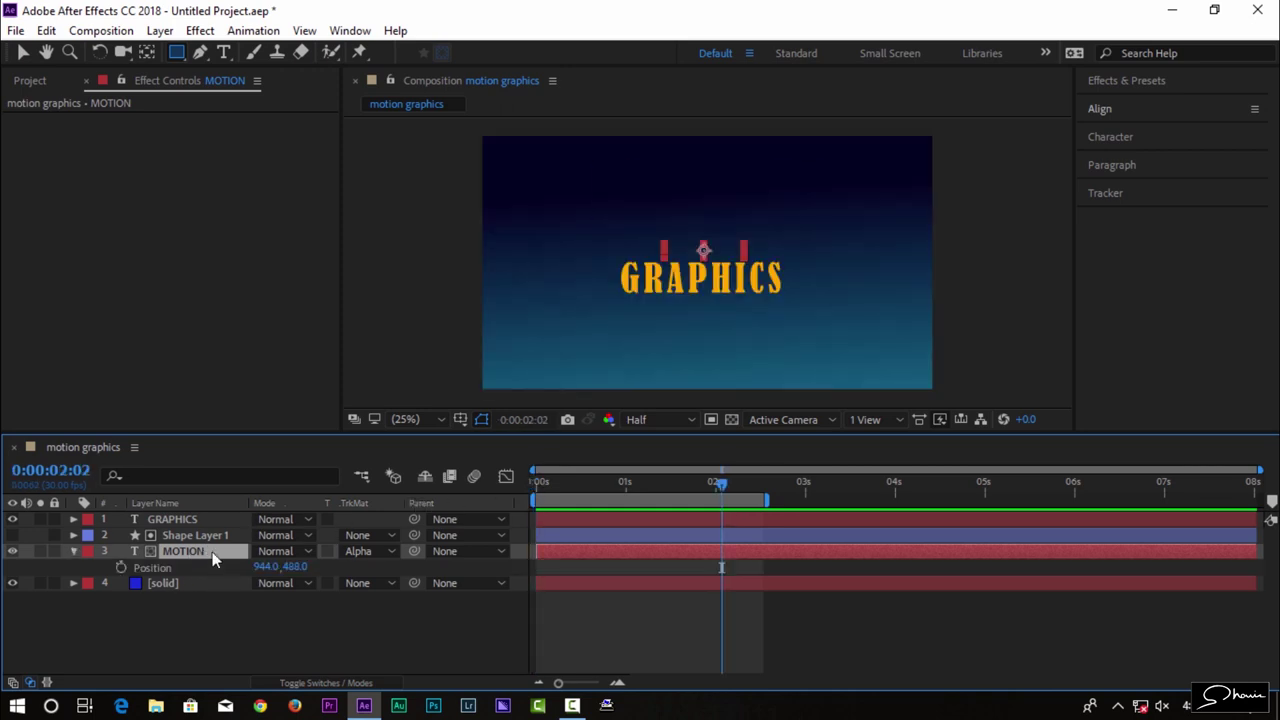
pyautogui.moveTo(285, 567); pyautogui.dragTo(114, 490)
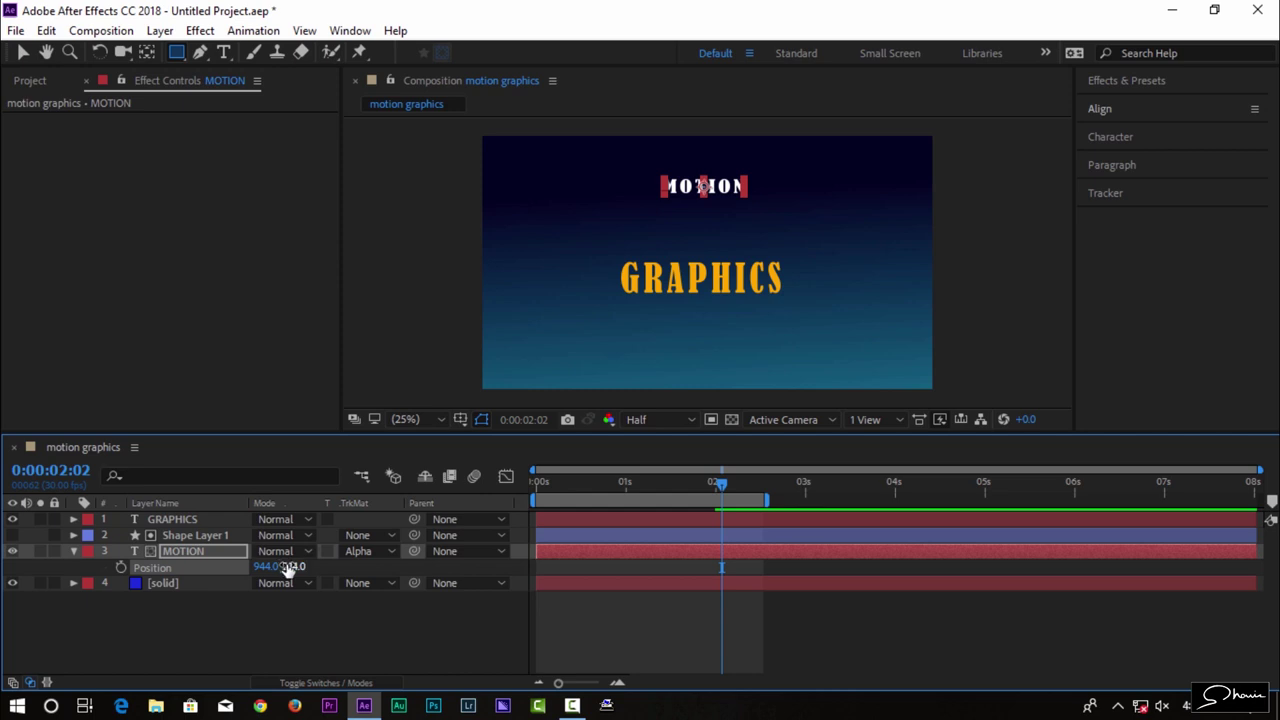
pyautogui.moveTo(287, 568); pyautogui.dragTo(680, 316)
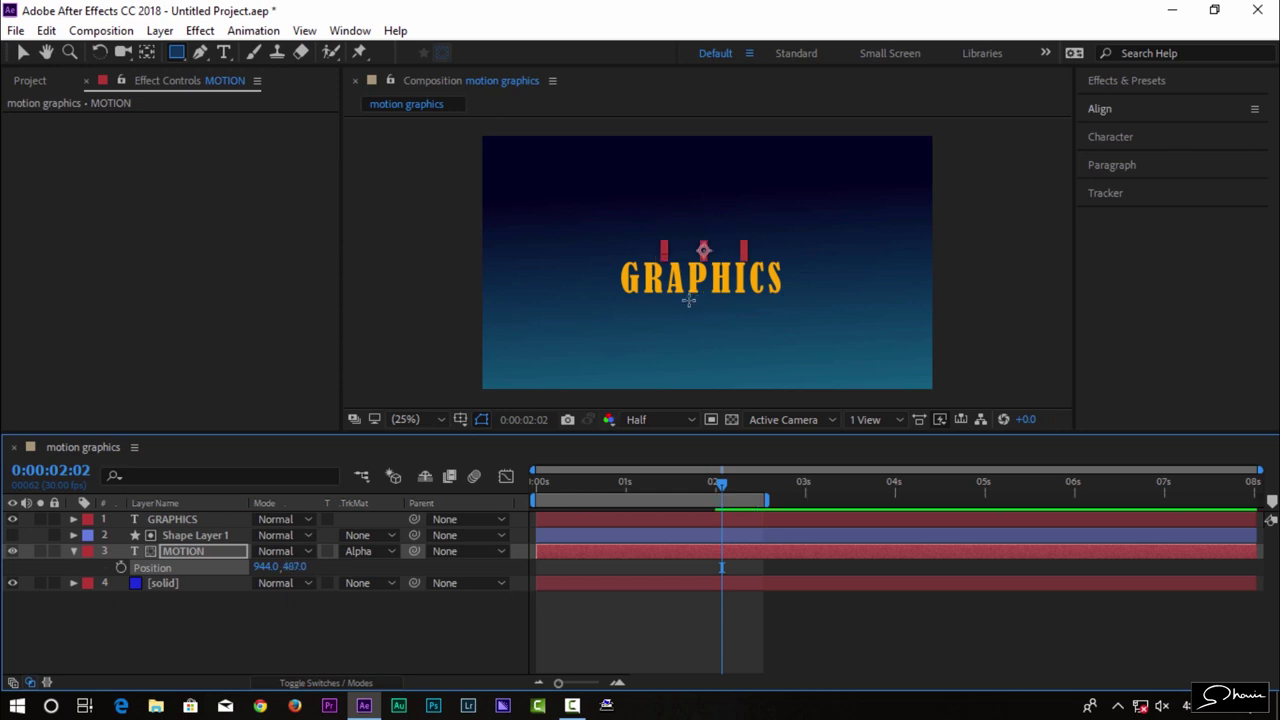
pyautogui.click(74, 551)
pyautogui.click(192, 535)
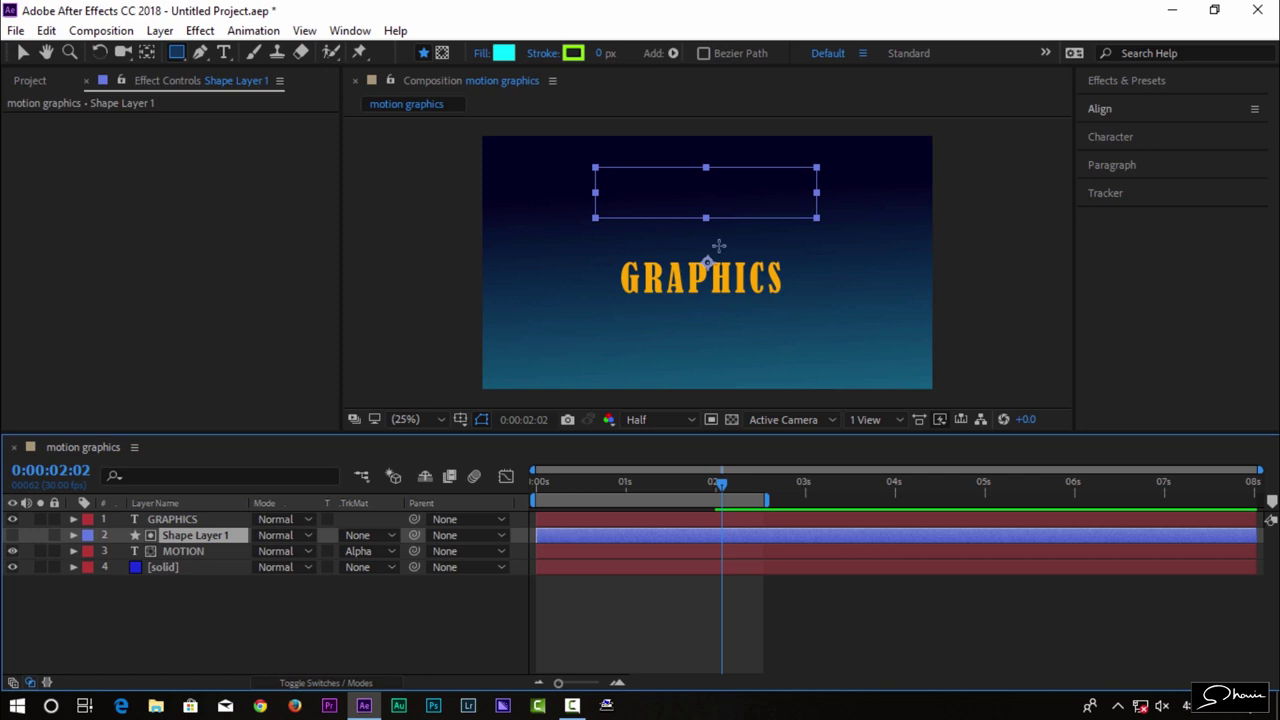
# Move Shape Layer 1's matte rectangle down over MOTION, then return the time indicator to 0:00:00:00.
pyautogui.press('v')
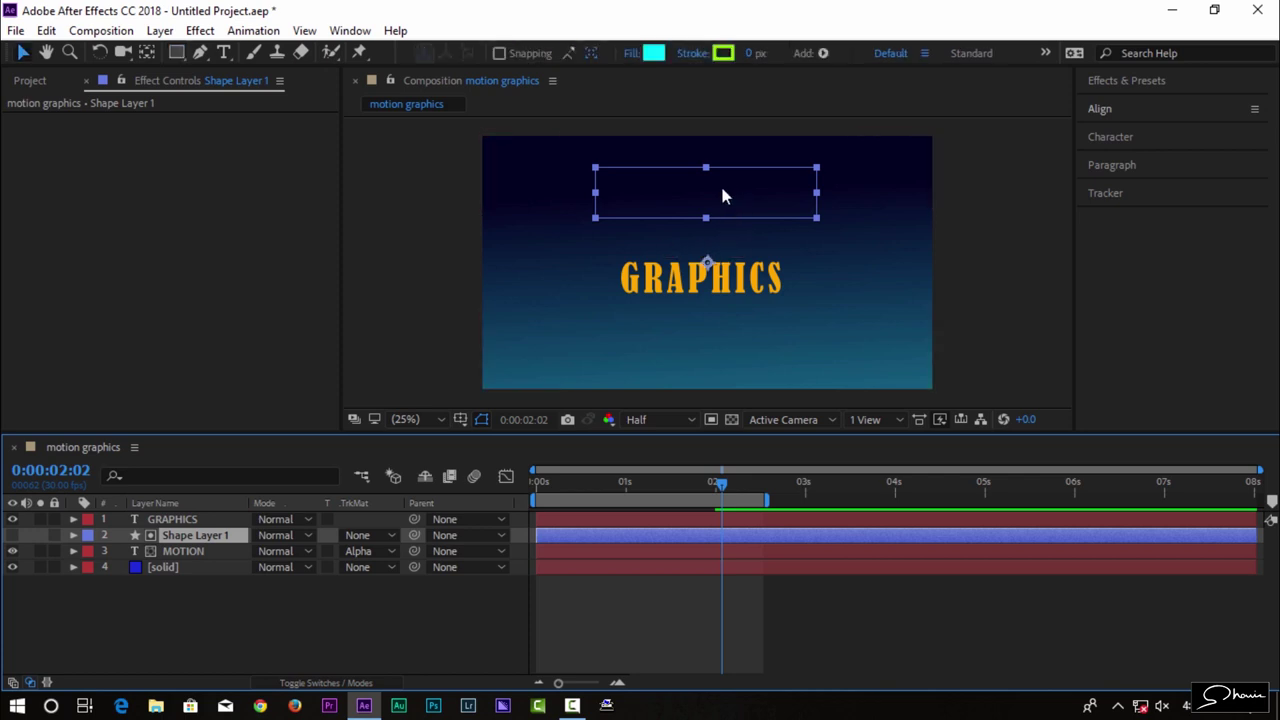
pyautogui.moveTo(723, 194); pyautogui.dragTo(724, 235)
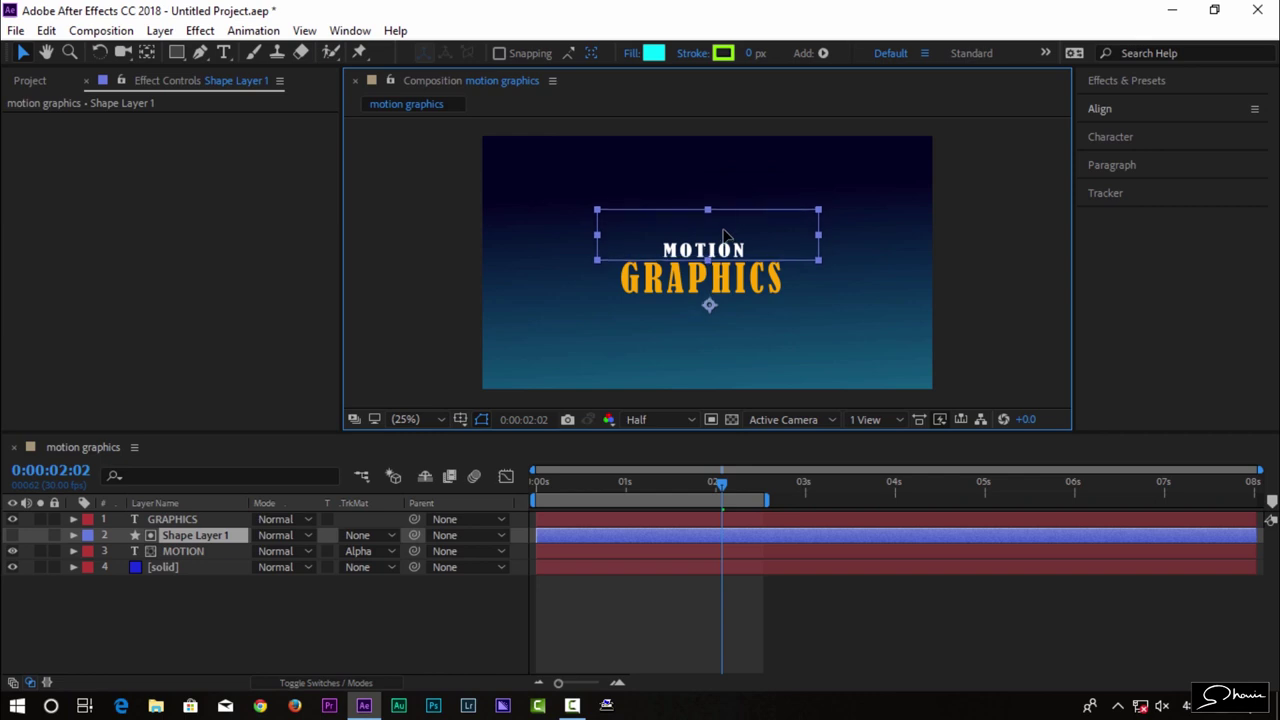
pyautogui.click(694, 655)
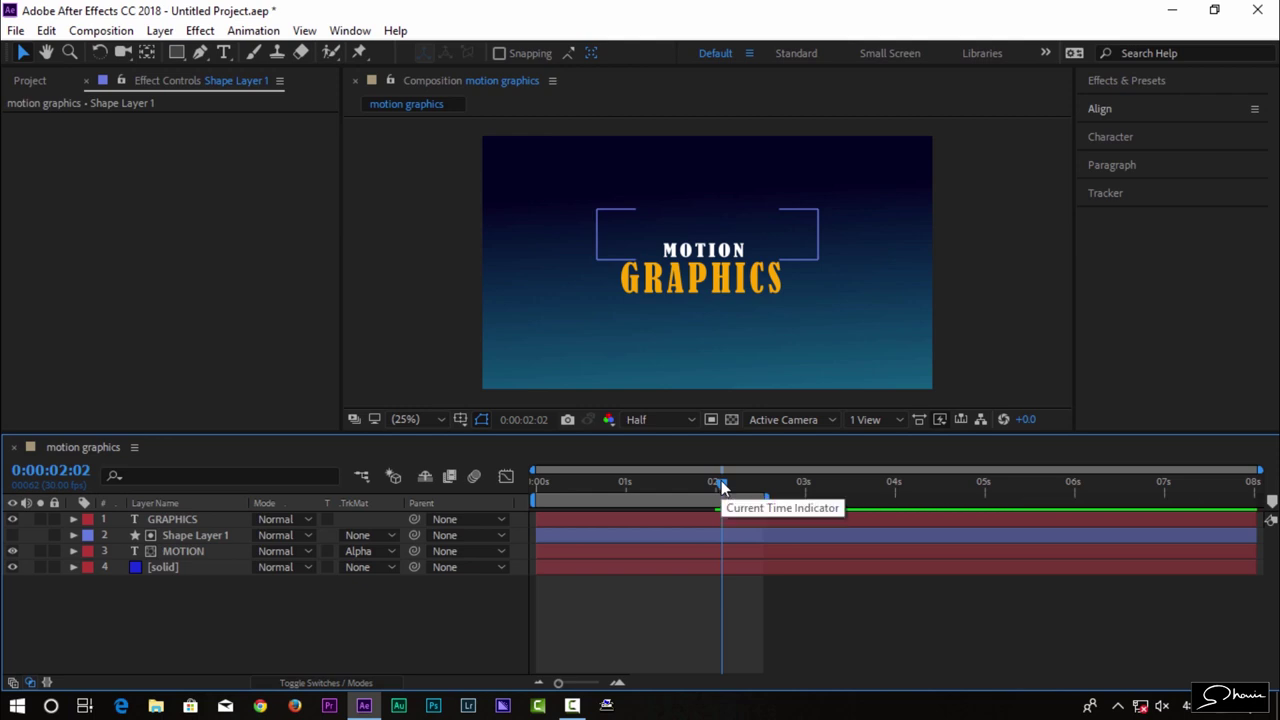
pyautogui.moveTo(722, 485); pyautogui.dragTo(489, 516)
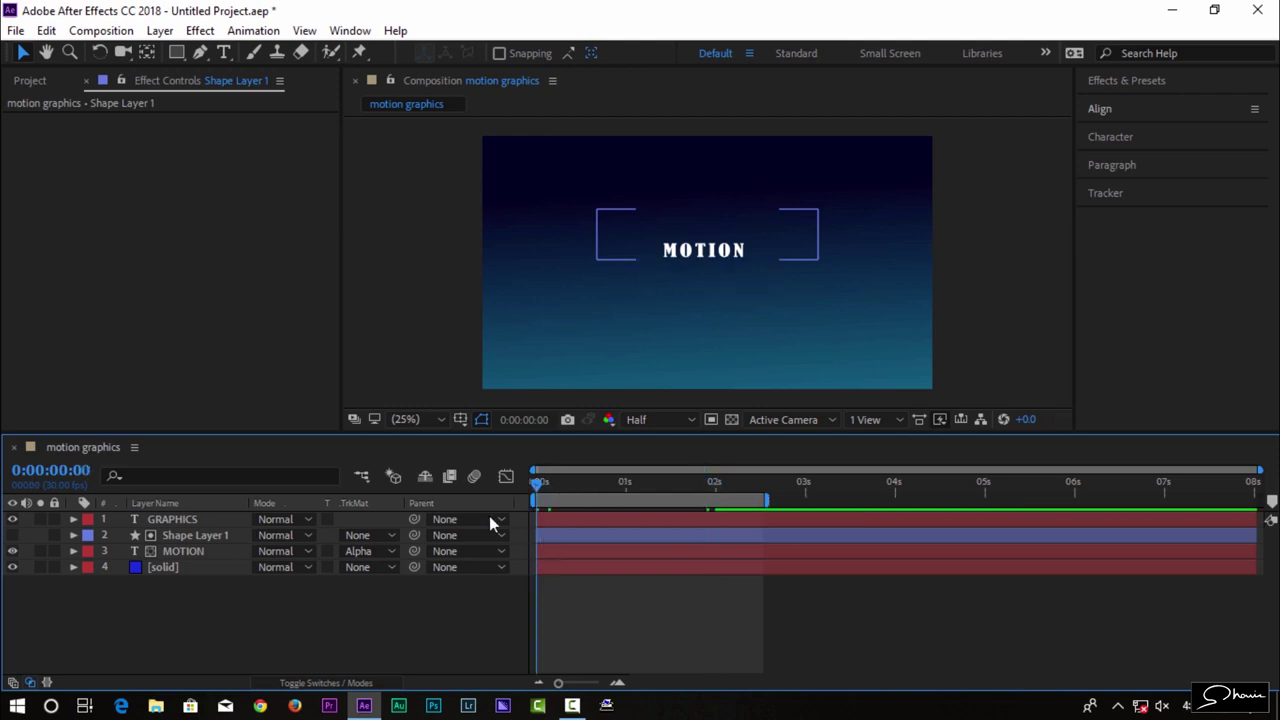
# Select the MOTION layer and show only its Position property.
pyautogui.click(74, 551)
pyautogui.click(175, 552)
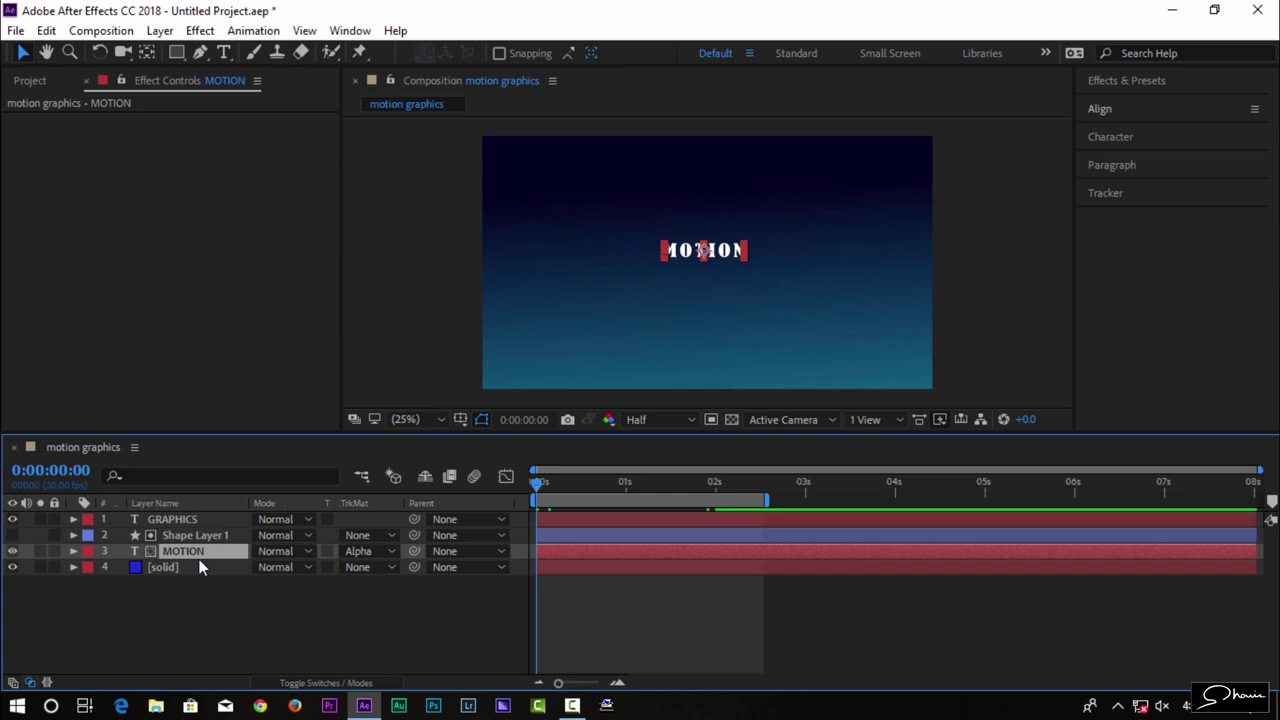
pyautogui.press('p')
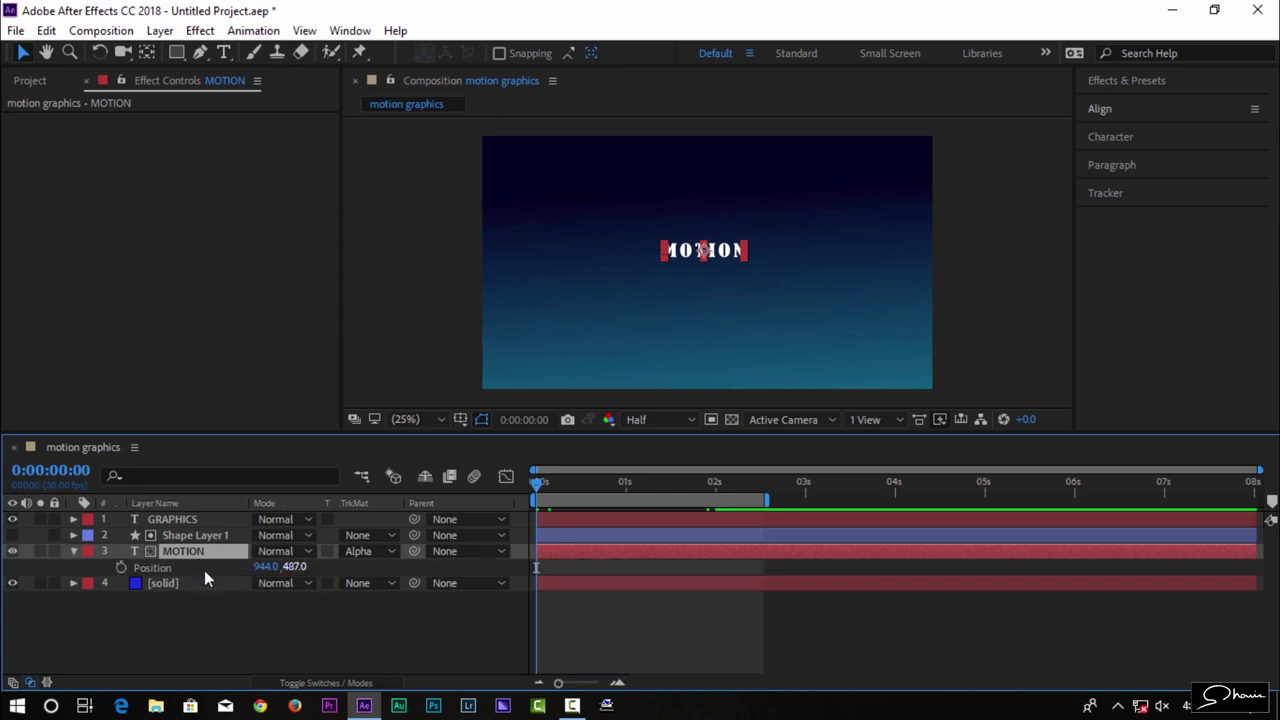
pyautogui.click(204, 570)
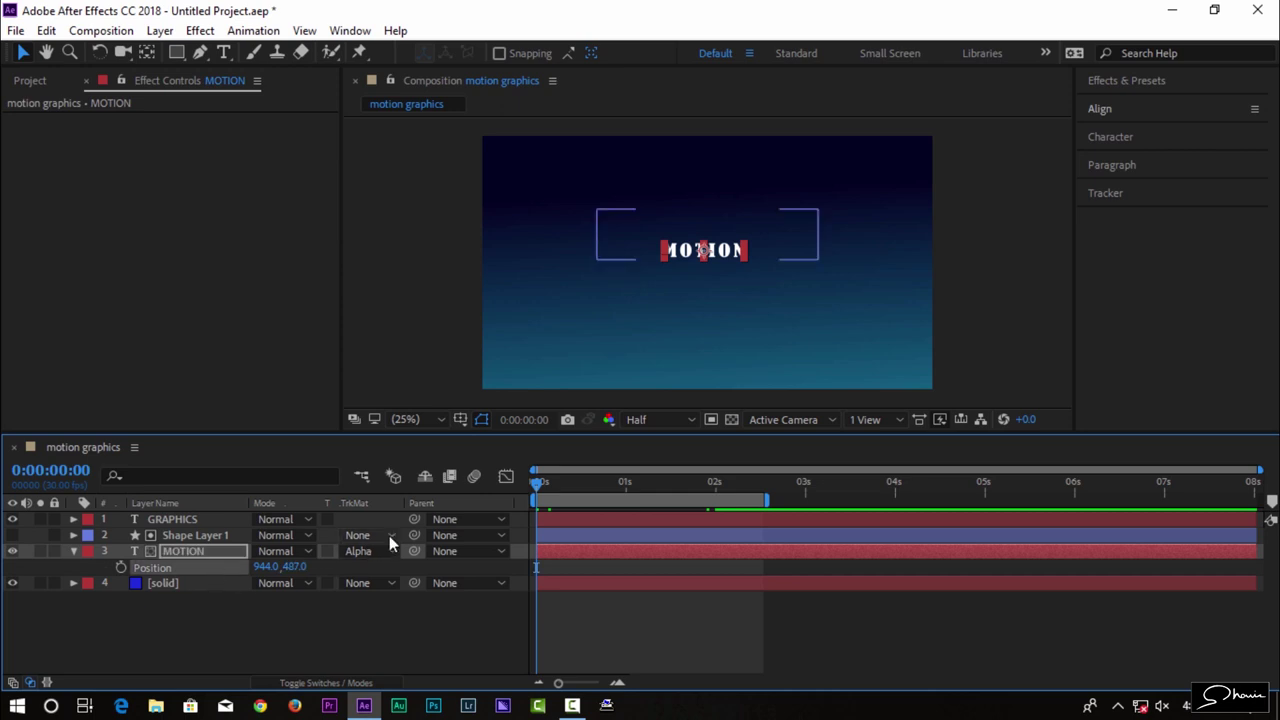
# Move to about two seconds and preview how MOTION and GRAPHICS currently play.
pyautogui.moveTo(541, 484); pyautogui.dragTo(722, 496)
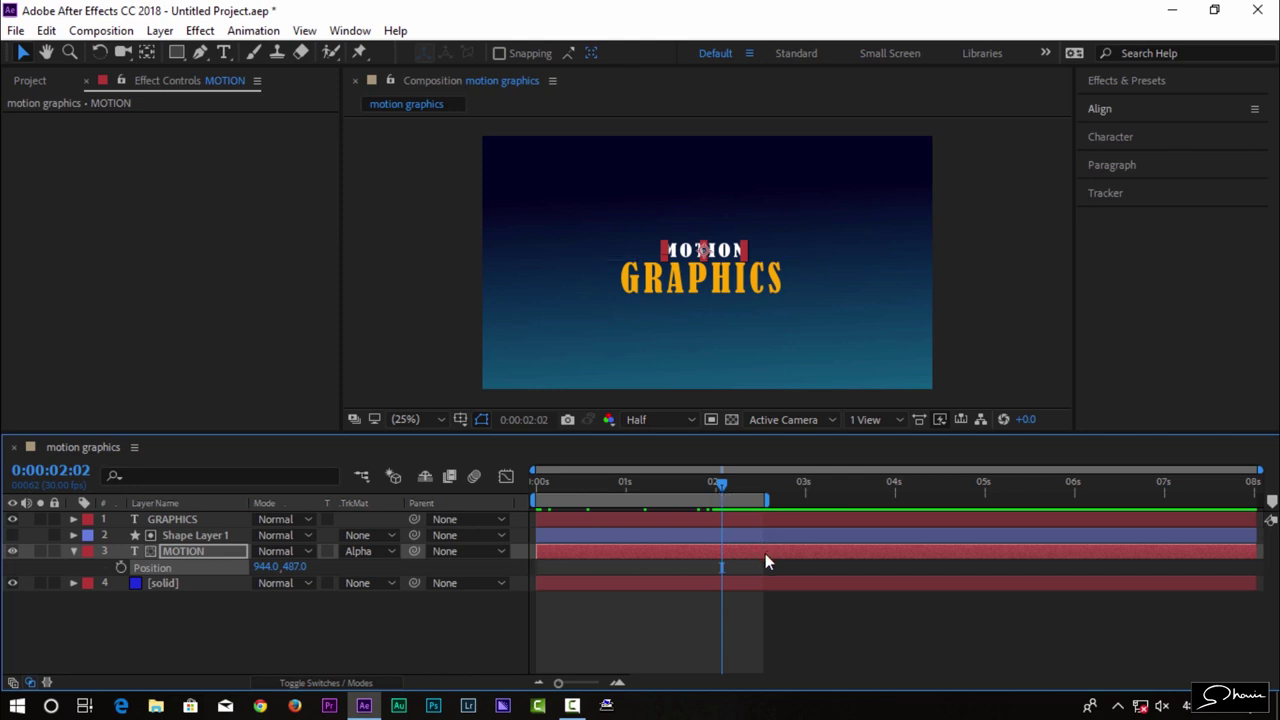
pyautogui.press('space')
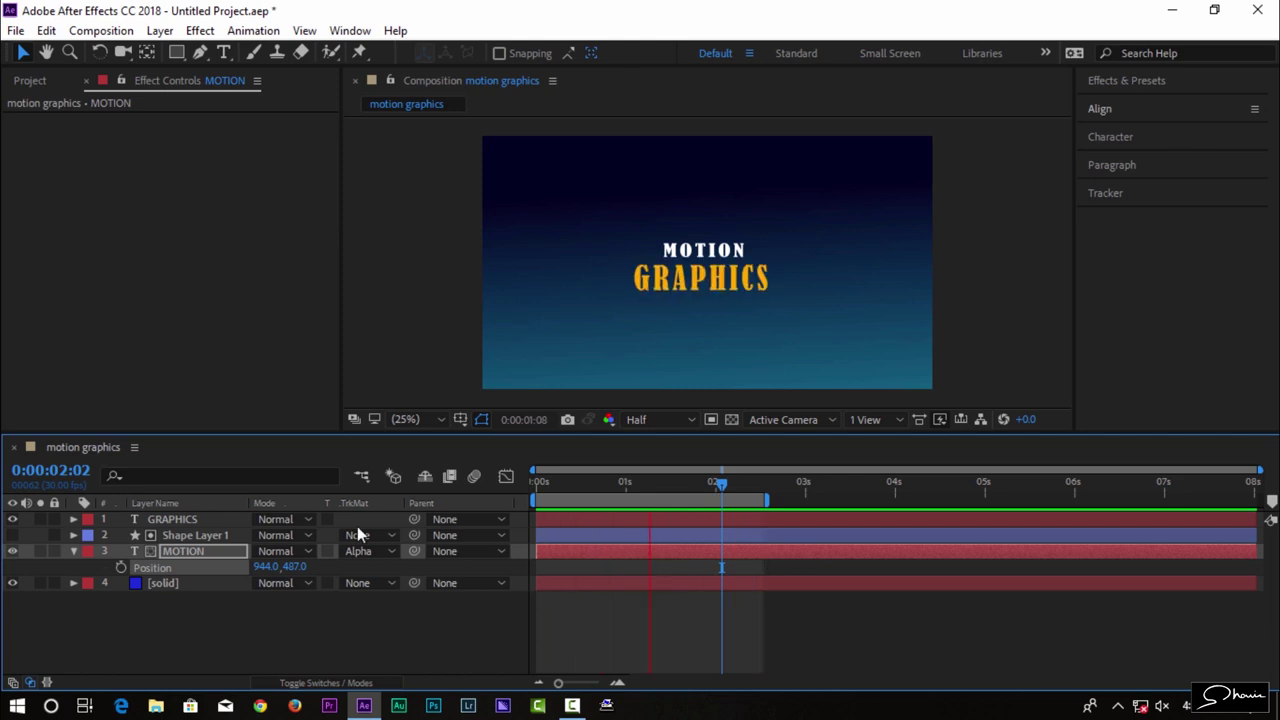
pyautogui.press('space')
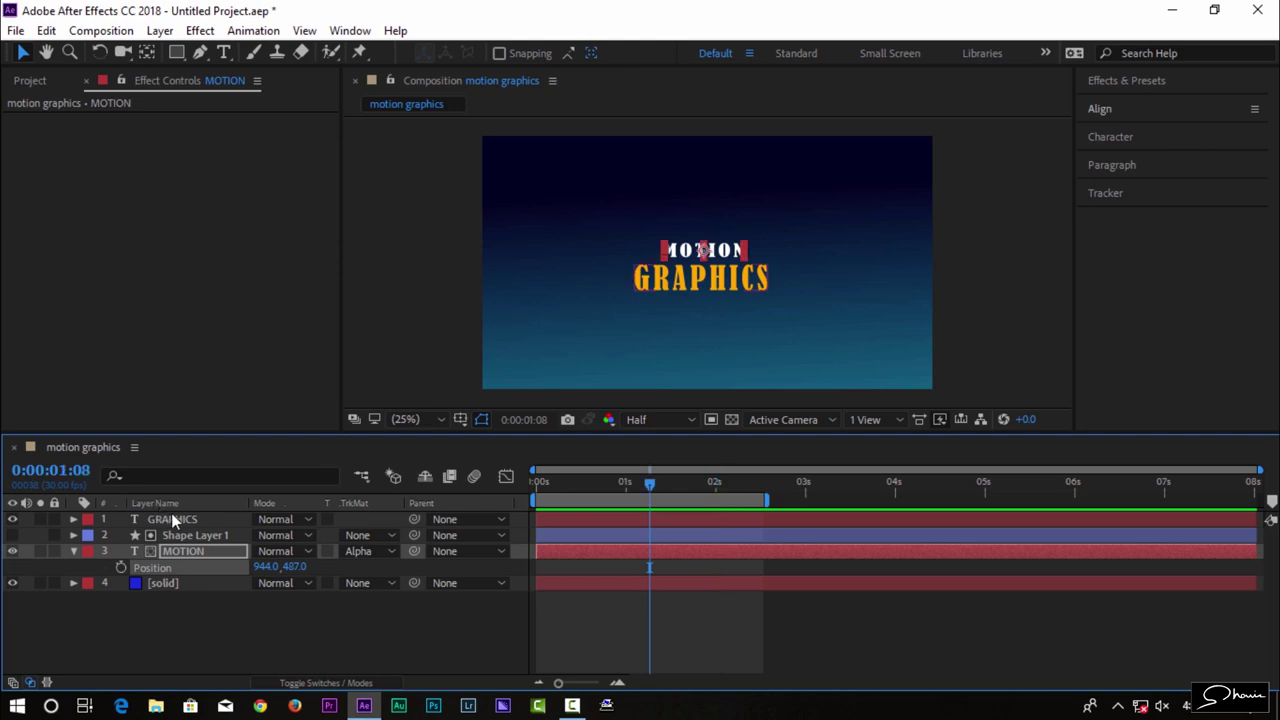
# Reveal the GRAPHICS Scale keyframes and set the time to 0:00:02:05 with MOTION selected.
pyautogui.click(172, 519)
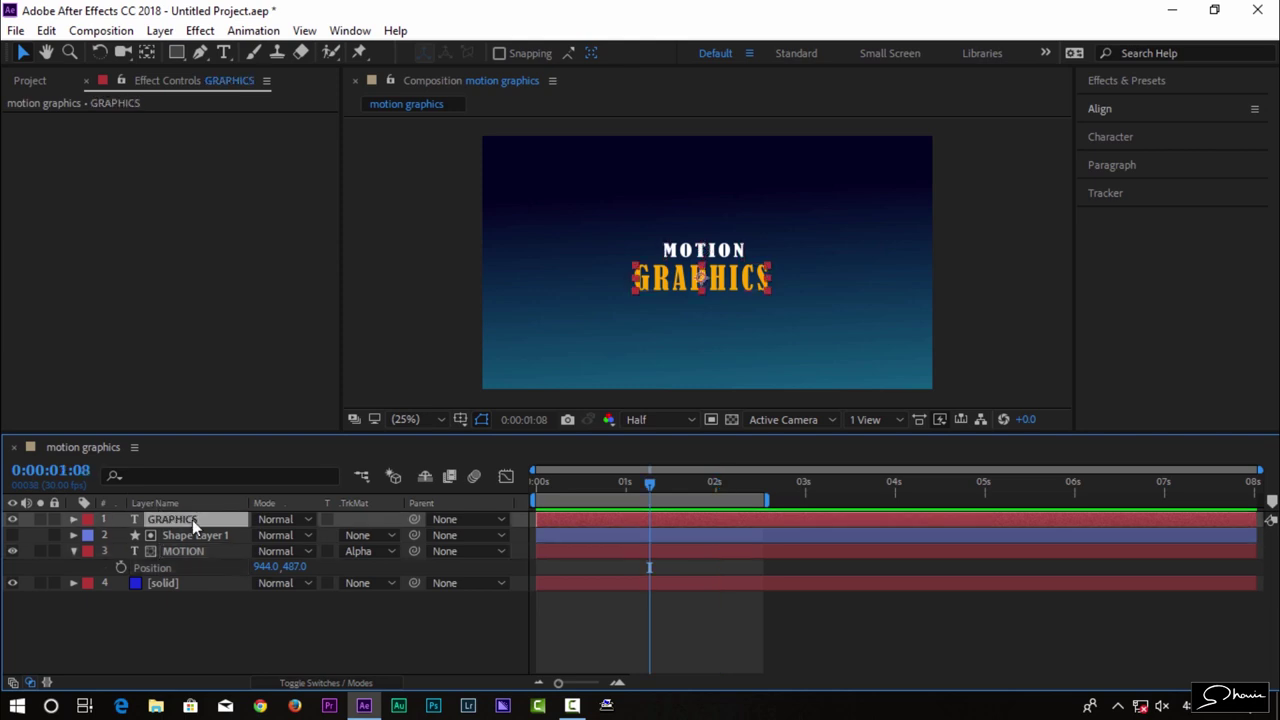
pyautogui.press('u')
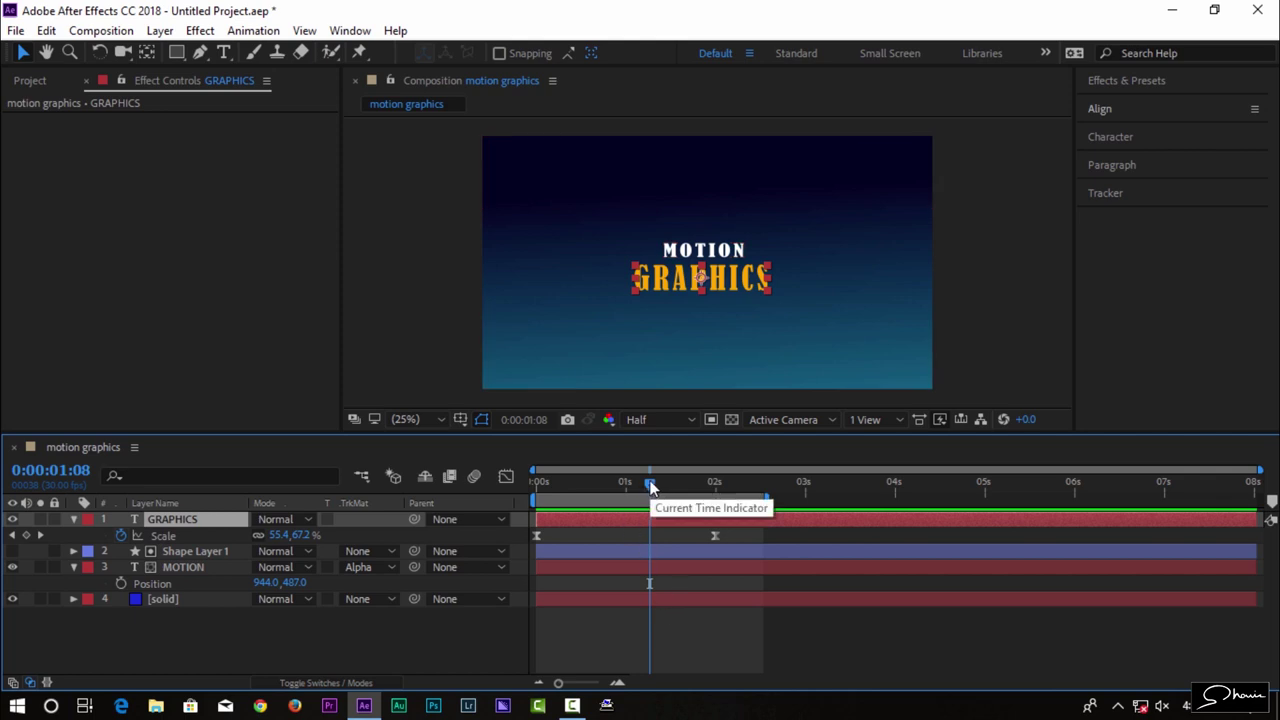
pyautogui.moveTo(650, 487); pyautogui.dragTo(724, 498)
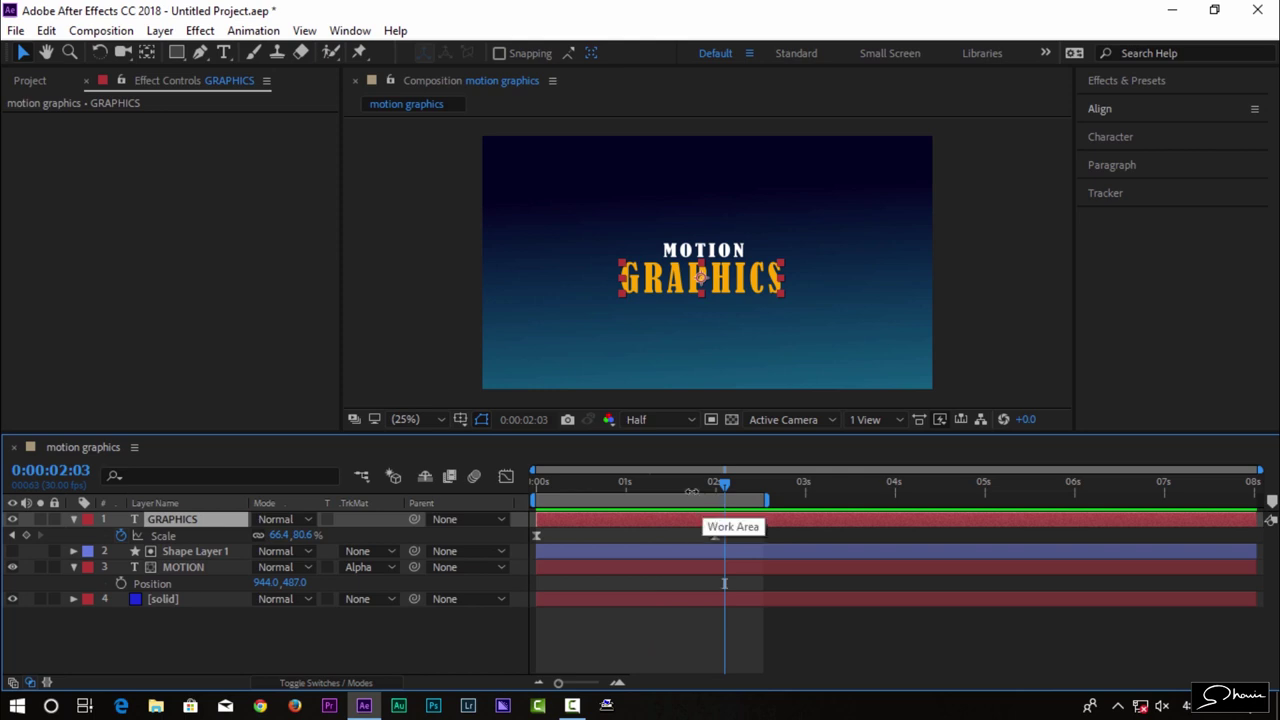
pyautogui.click(719, 484)
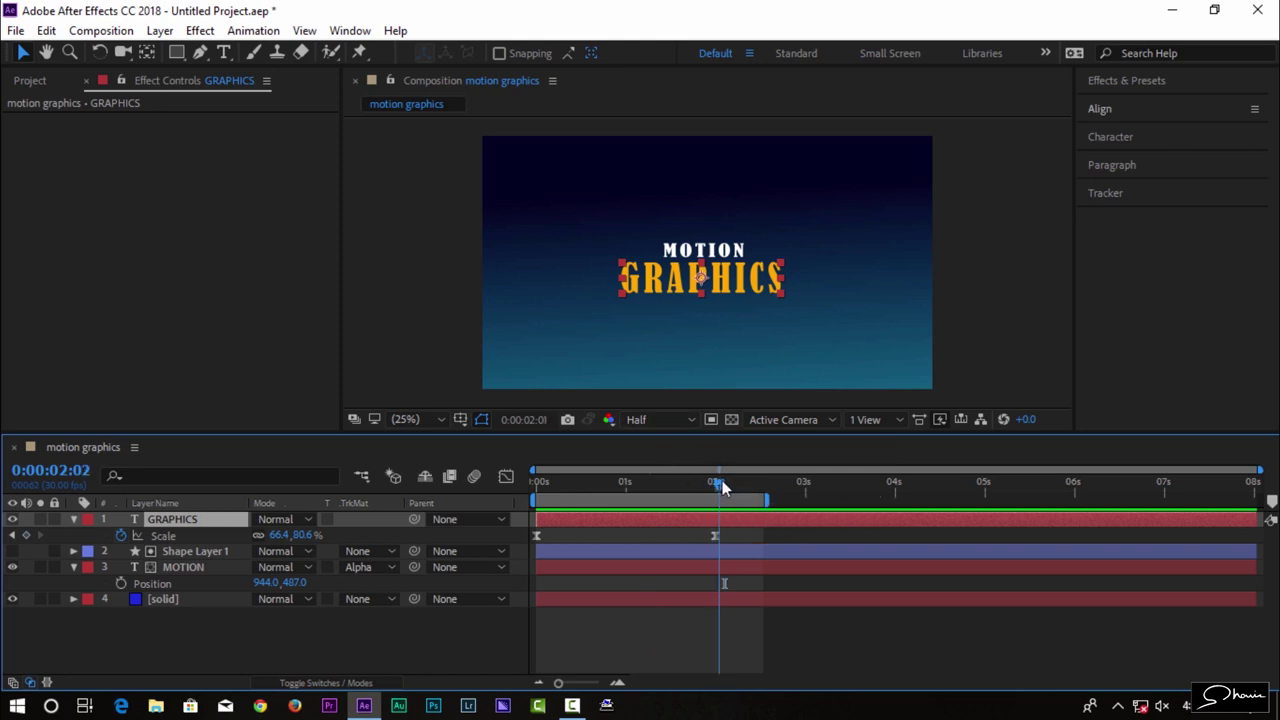
pyautogui.moveTo(724, 487); pyautogui.dragTo(731, 486)
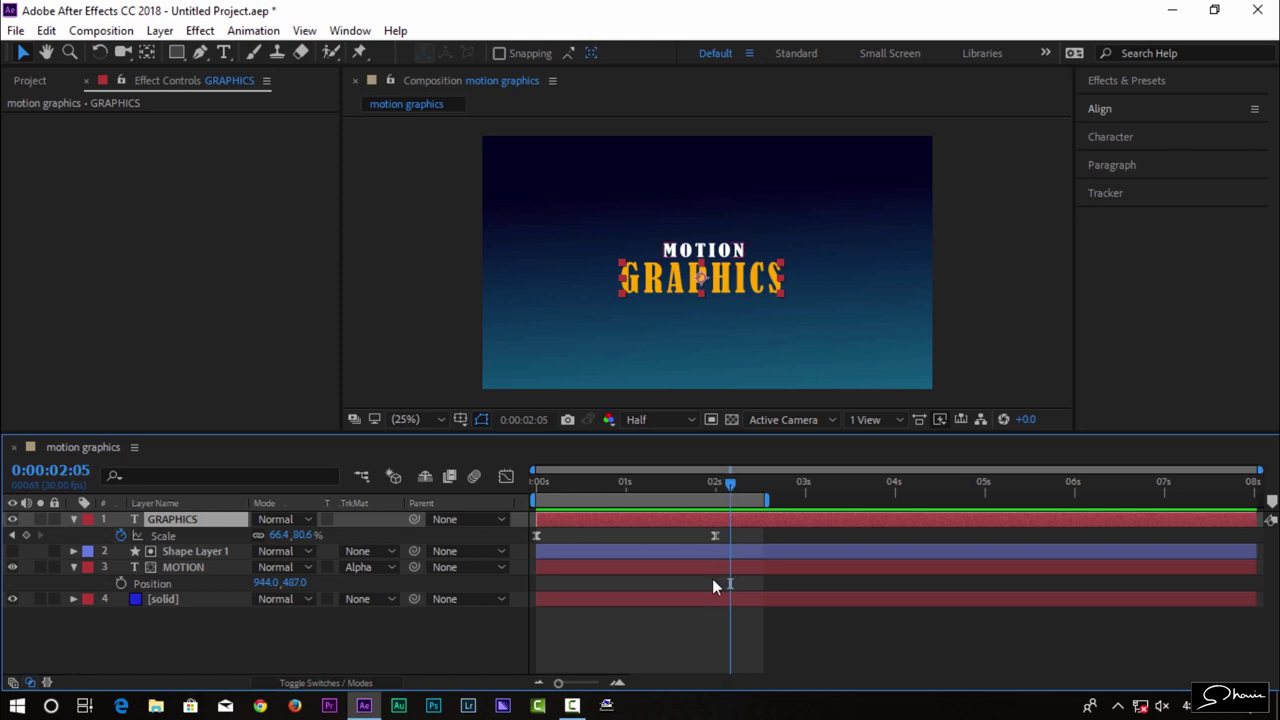
pyautogui.click(200, 566)
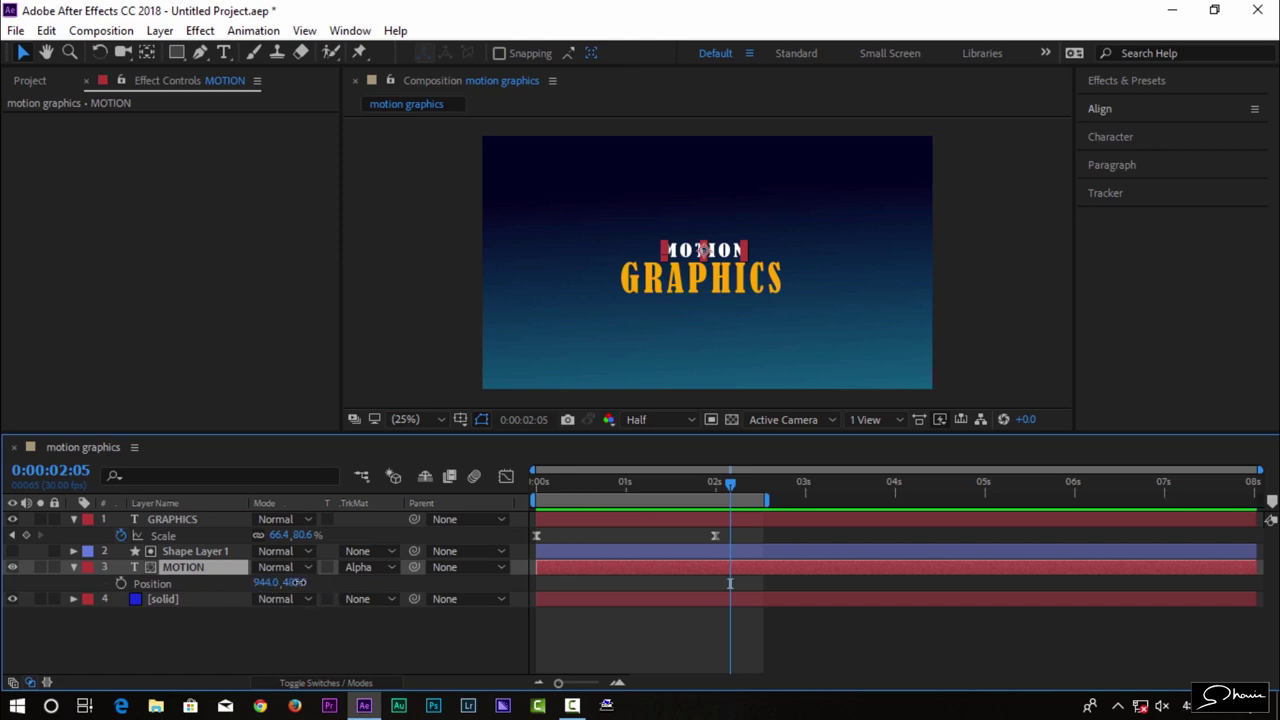
# Keyframe MOTION's Position from 944,573 at 0:00:02:05 to 944,476 at 0:00:02:15, then preview.
pyautogui.moveTo(307, 588); pyautogui.dragTo(365, 600)
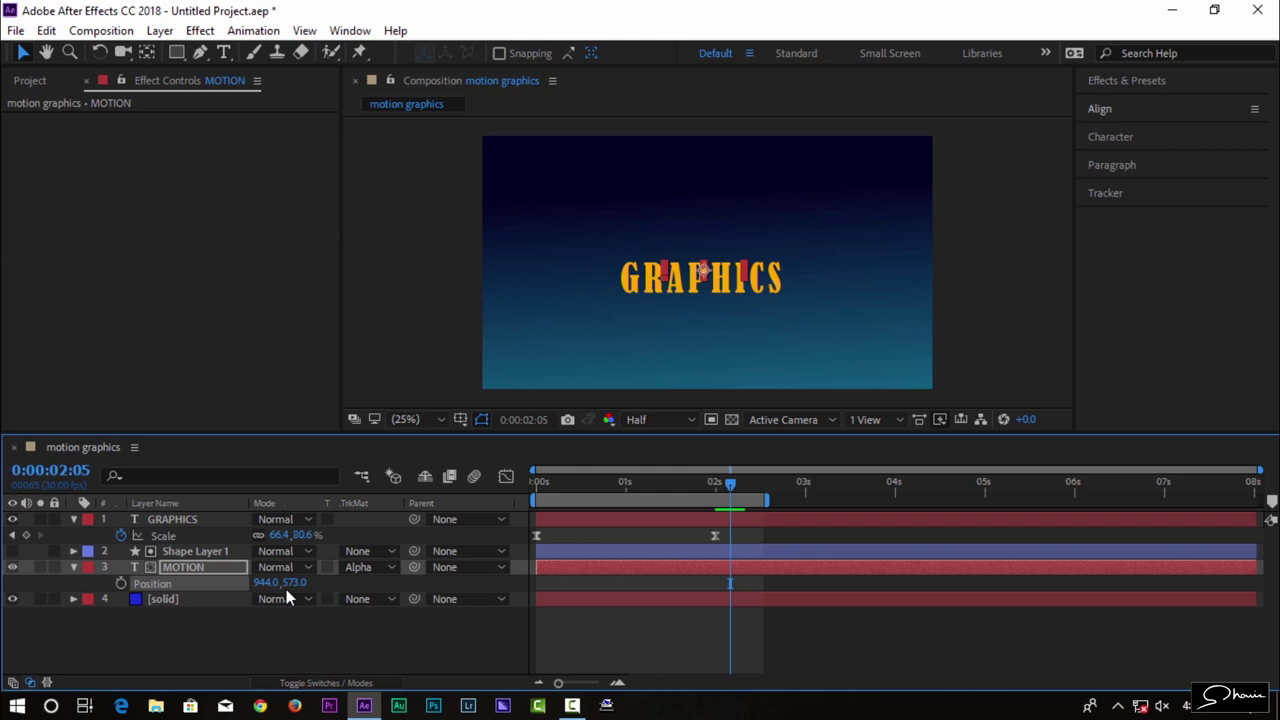
pyautogui.click(121, 583)
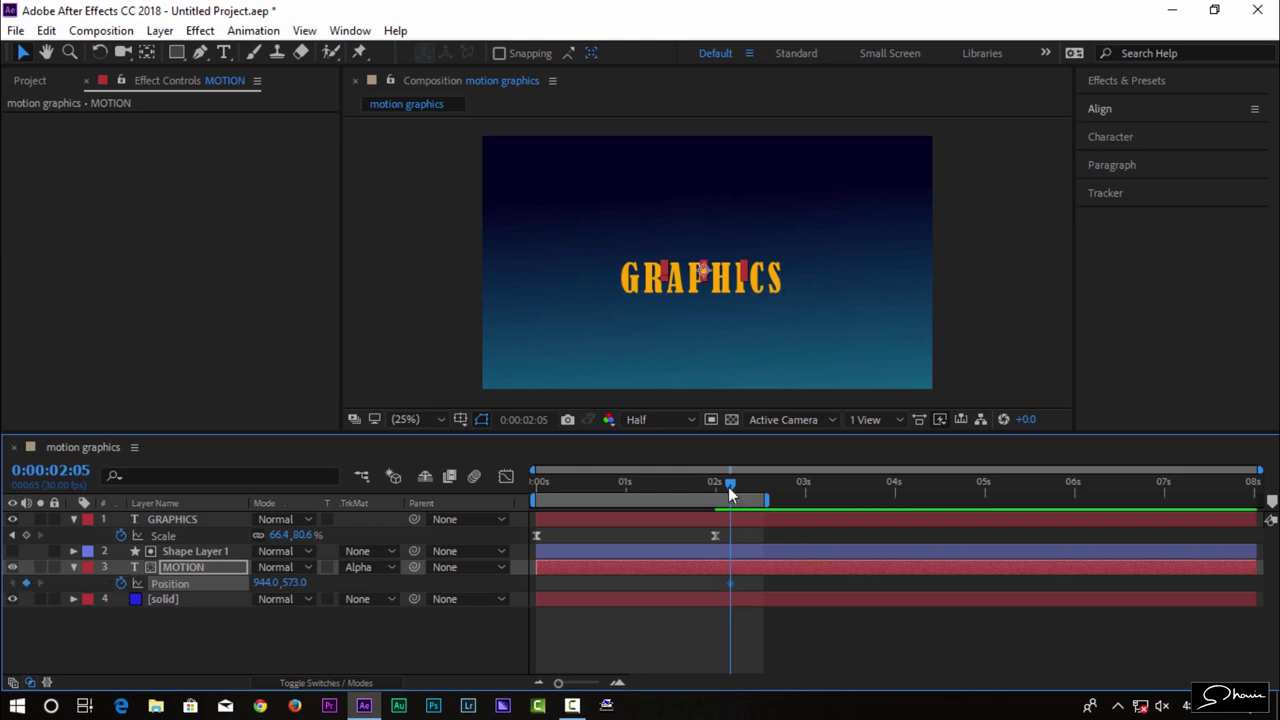
pyautogui.moveTo(730, 492); pyautogui.dragTo(761, 497)
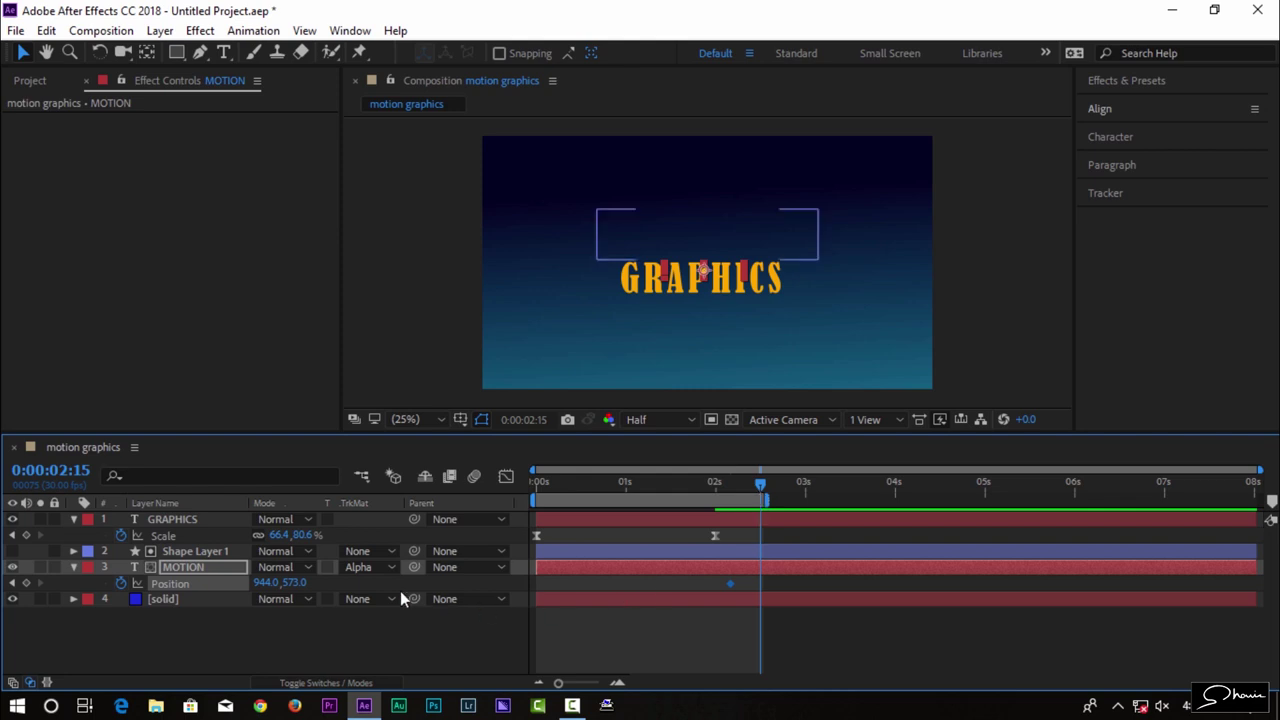
pyautogui.moveTo(300, 582); pyautogui.dragTo(220, 576)
pyautogui.press('space')
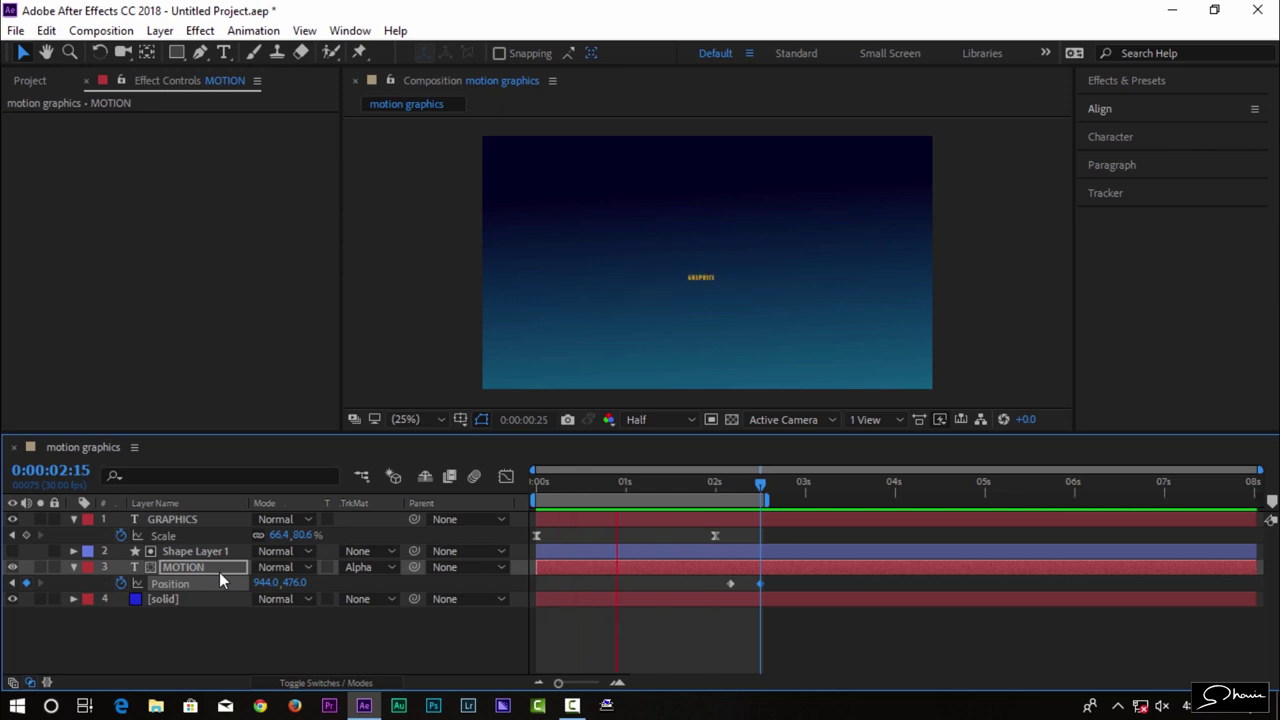
# End the work area near 3 seconds, preview, and apply Easy Ease to both MOTION Position keyframes.
pyautogui.moveTo(1257, 500); pyautogui.dragTo(822, 501)
pyautogui.press('space')
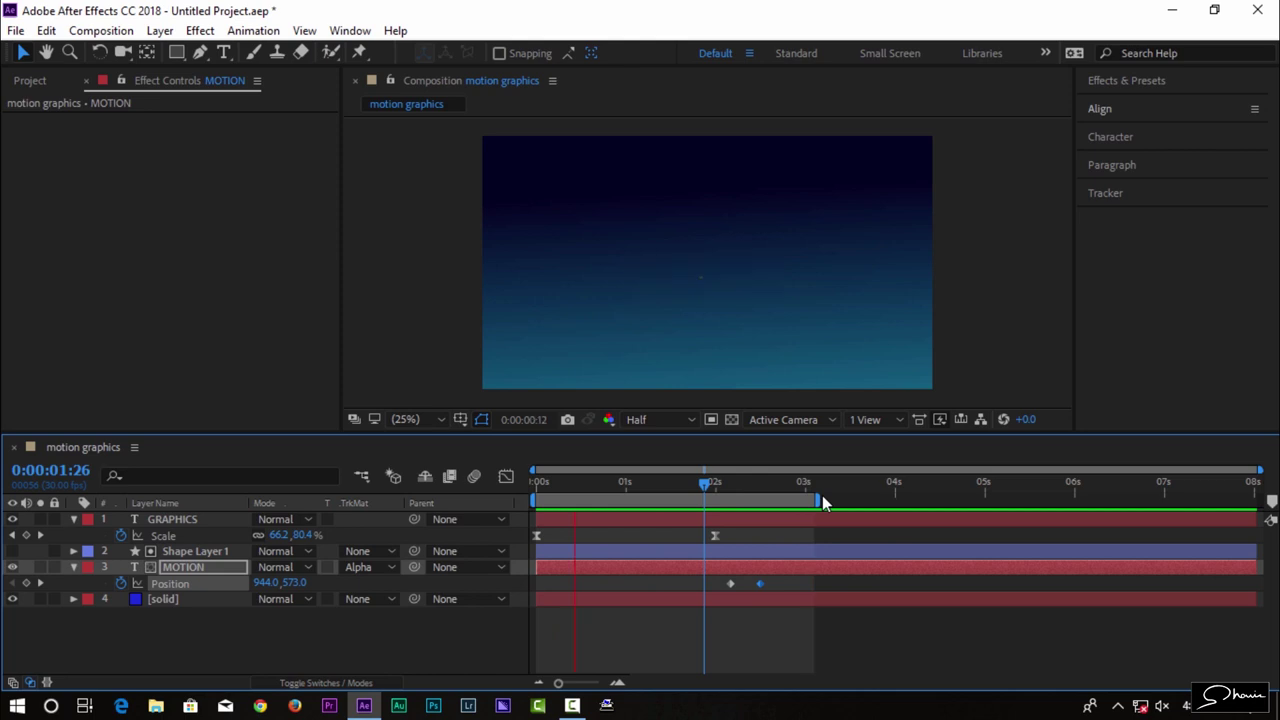
pyautogui.click(775, 584)
pyautogui.moveTo(810, 571); pyautogui.dragTo(706, 586)
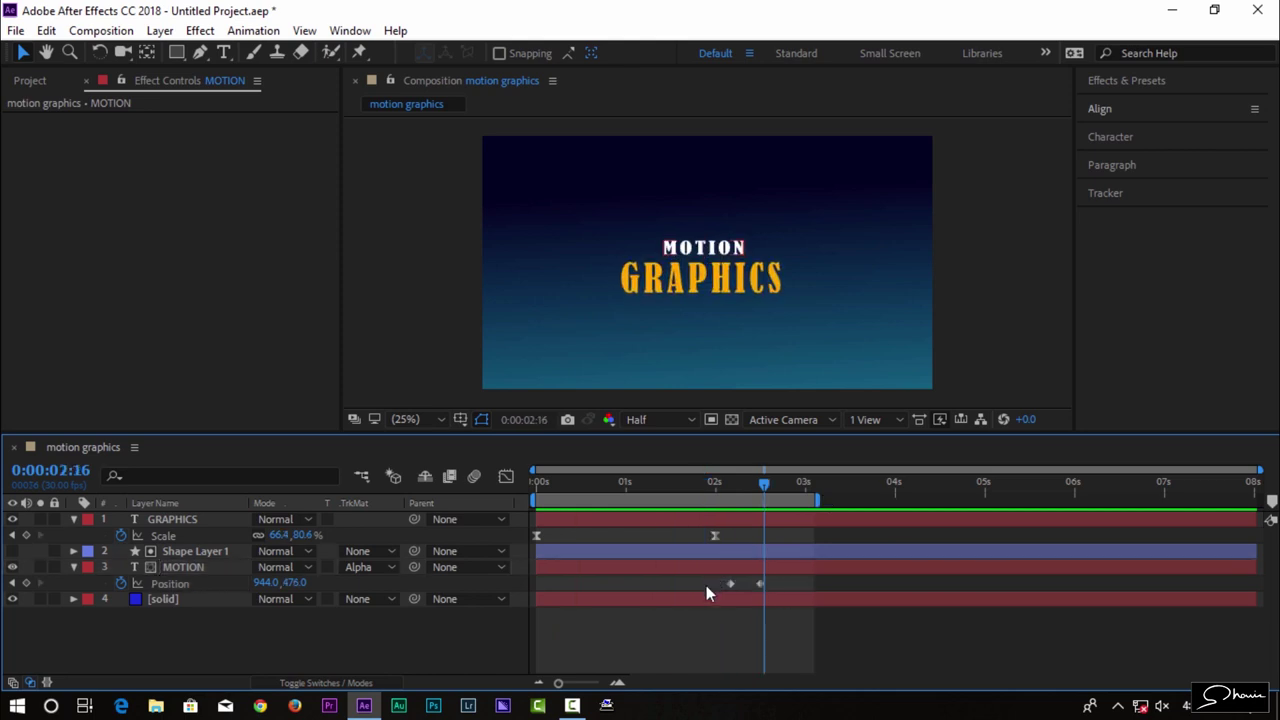
pyautogui.press('F9')
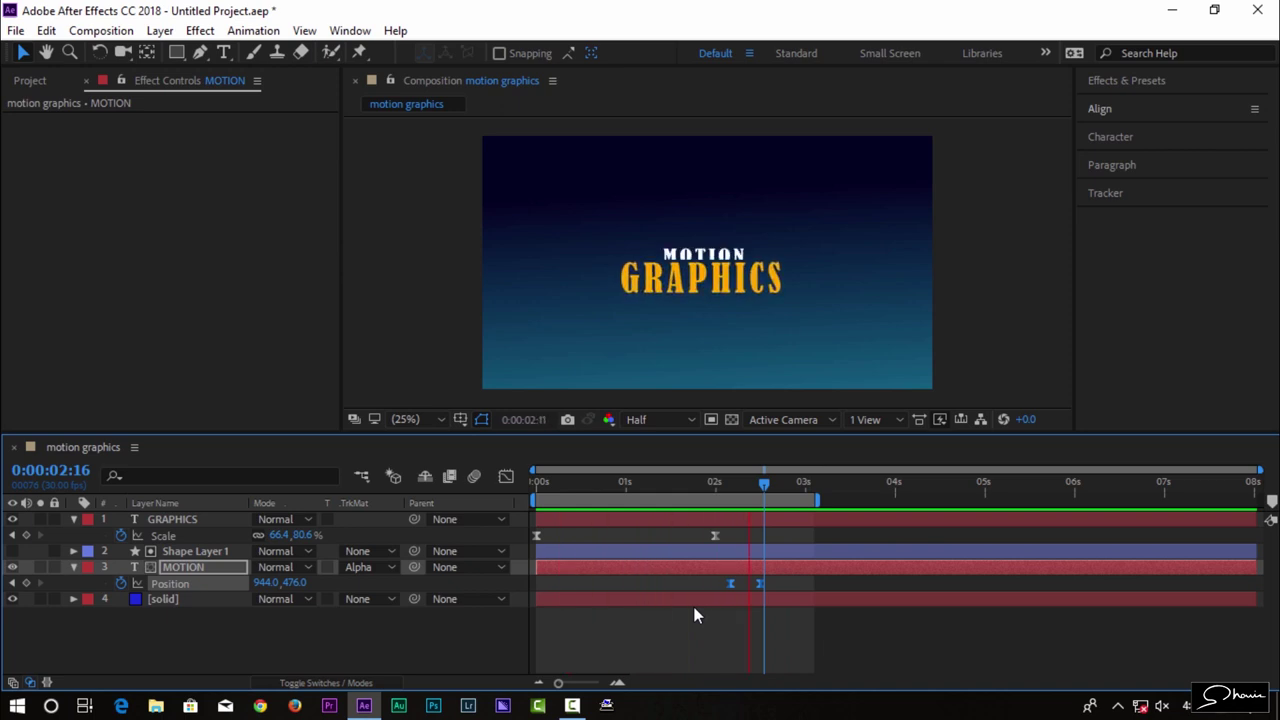
# Deselect MOTION and collapse all expanded layer properties in the timeline.
pyautogui.click(695, 615)
pyautogui.press('u')
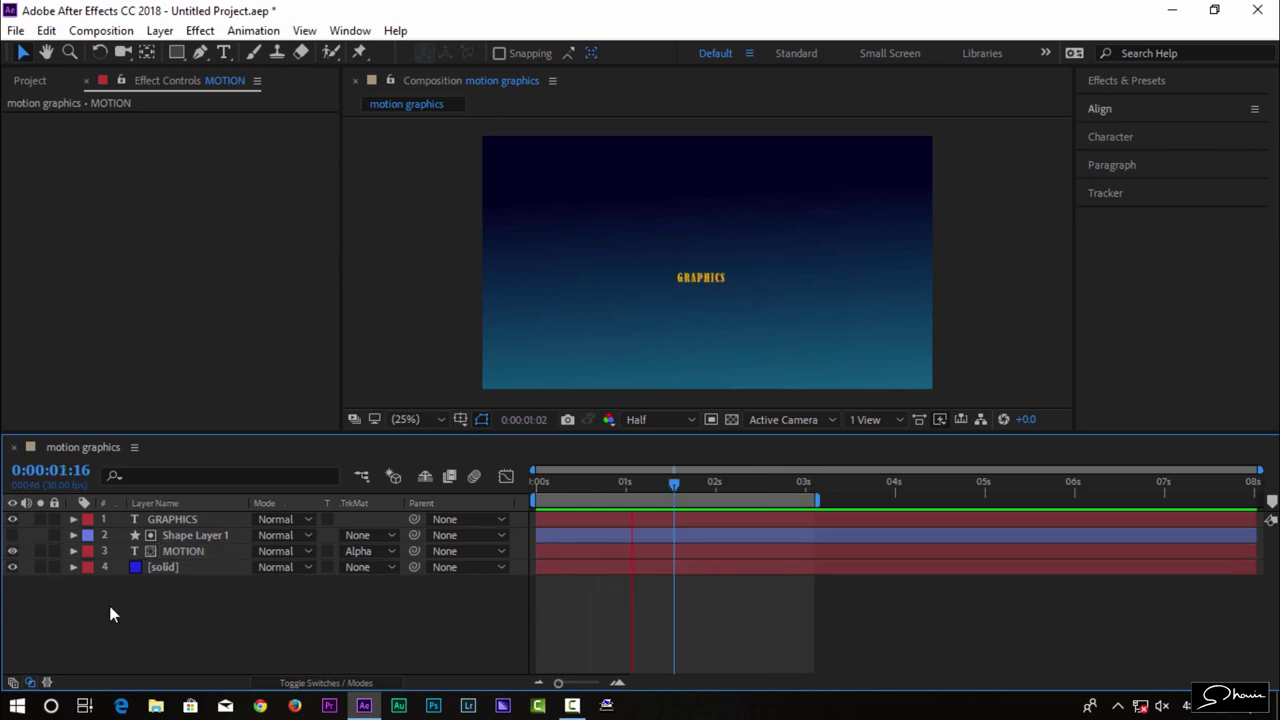